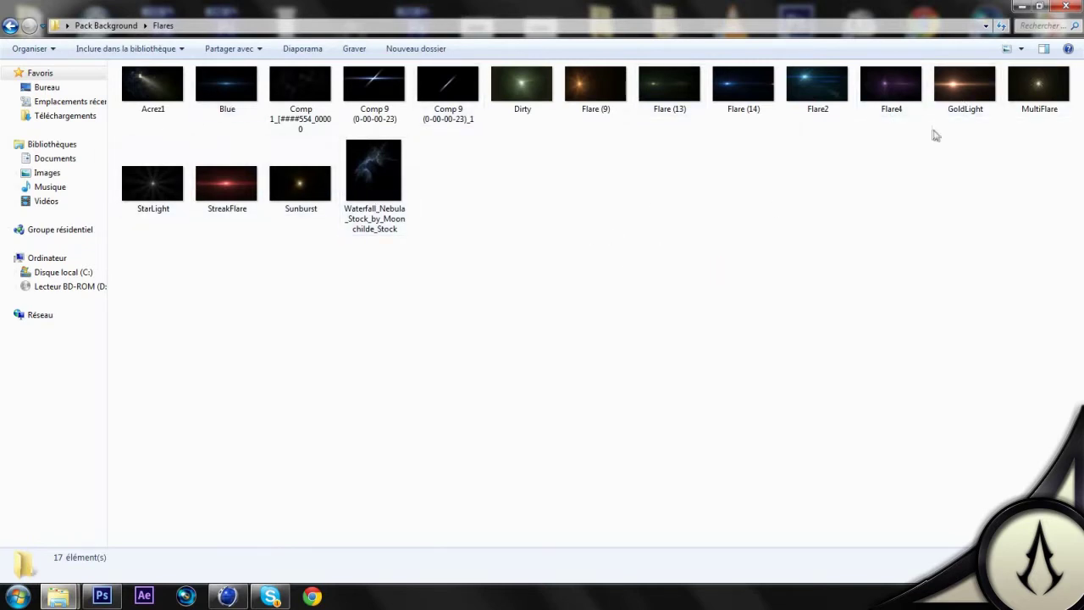
Switch to CINEMA 4D and create a new empty project.
key(super+d)
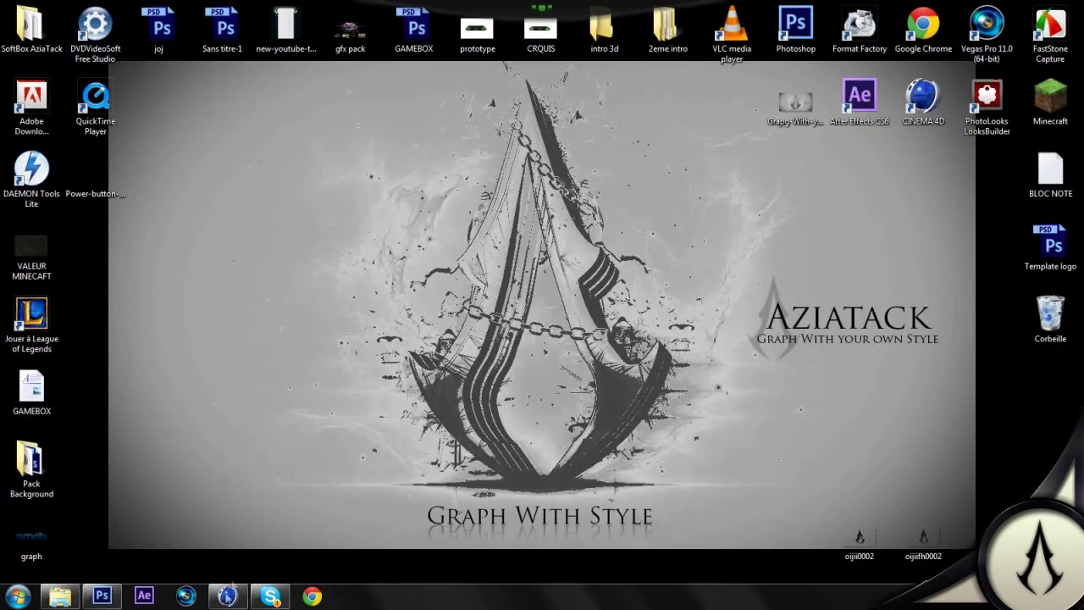
mouse_move(226, 598)
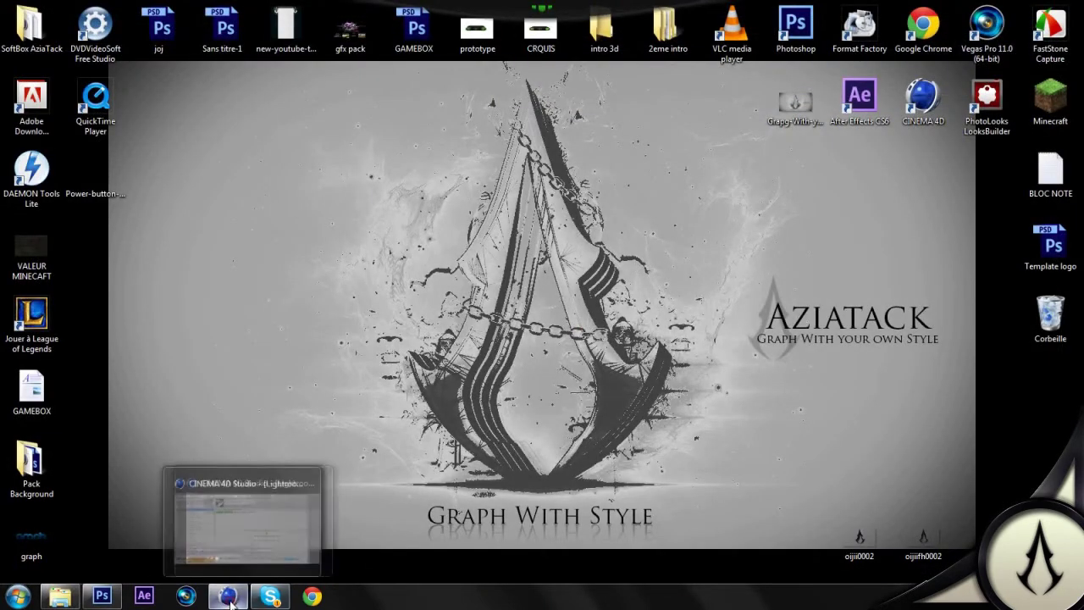
click(242, 519)
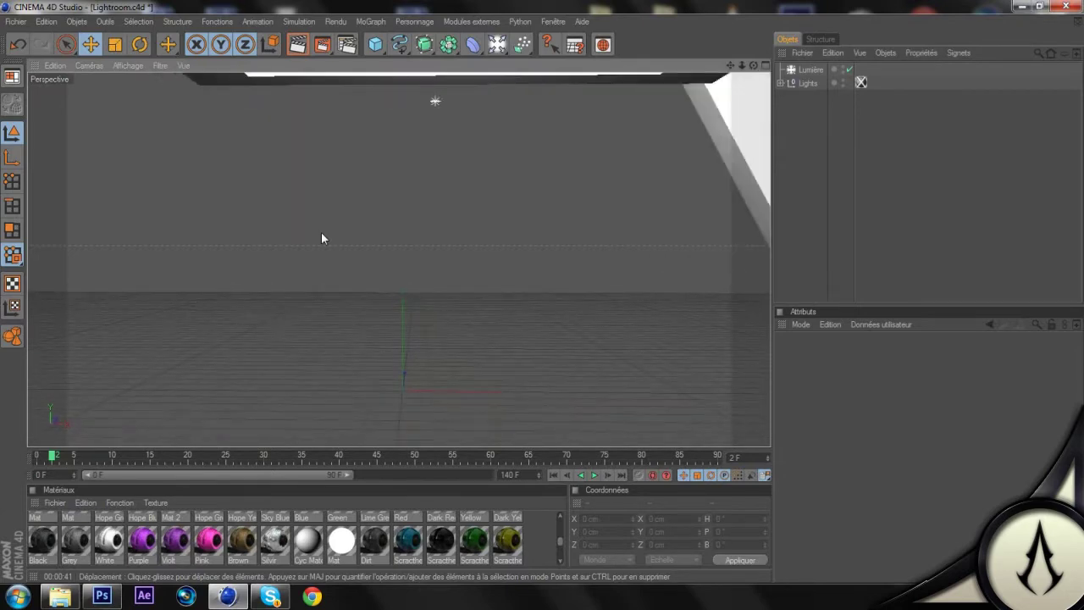
click(12, 21)
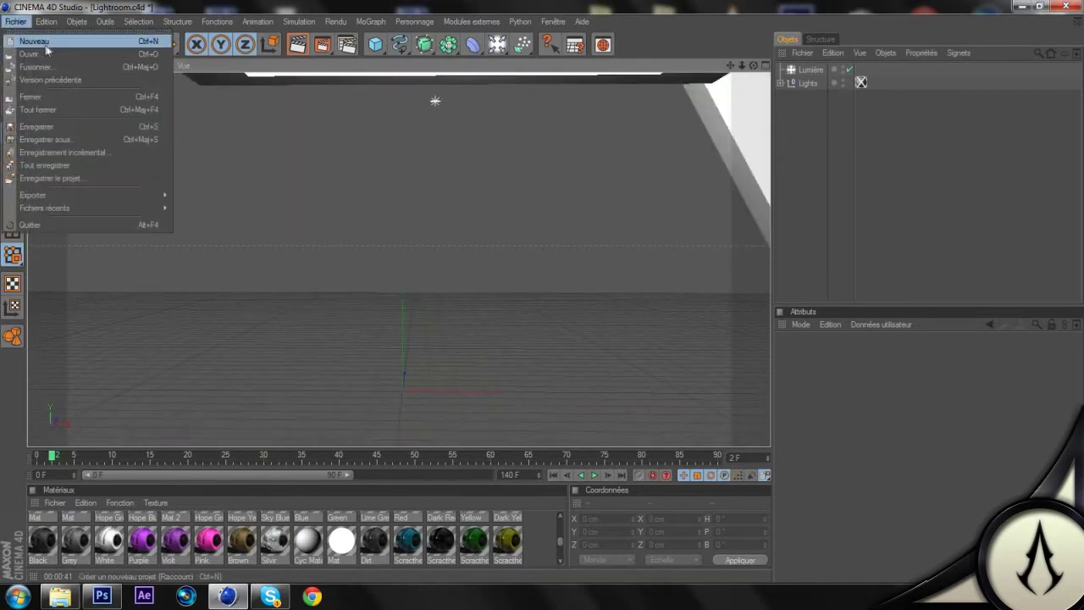
click(44, 45)
Open the Lightroom.c4d scene from the Pack Background folder in CINEMA 4D, keeping the same name and accepting the missing plug-in notice.
click(60, 596)
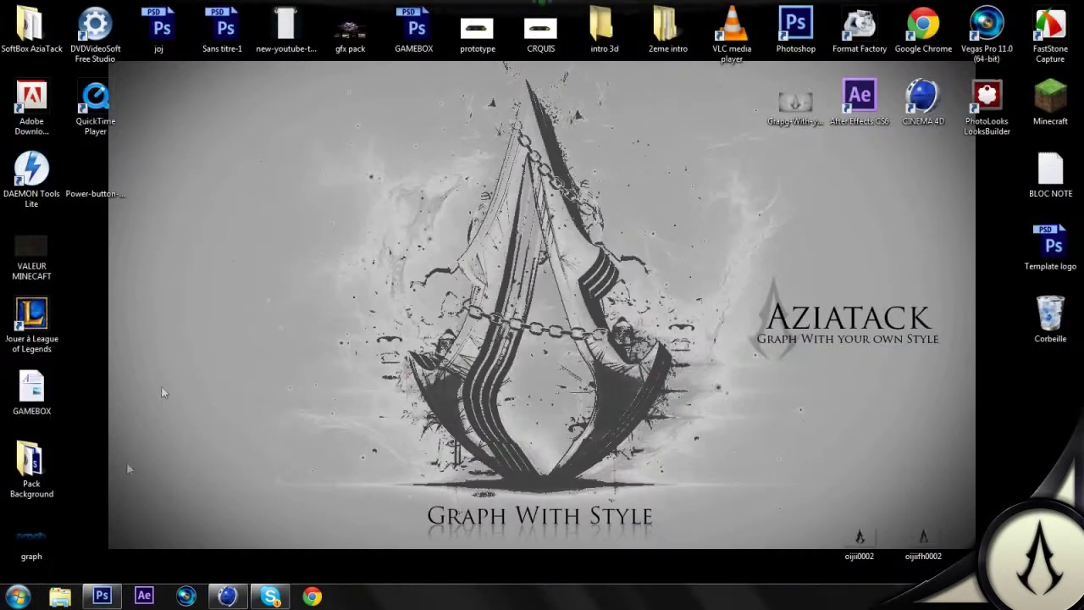
double_click(31, 462)
double_click(150, 114)
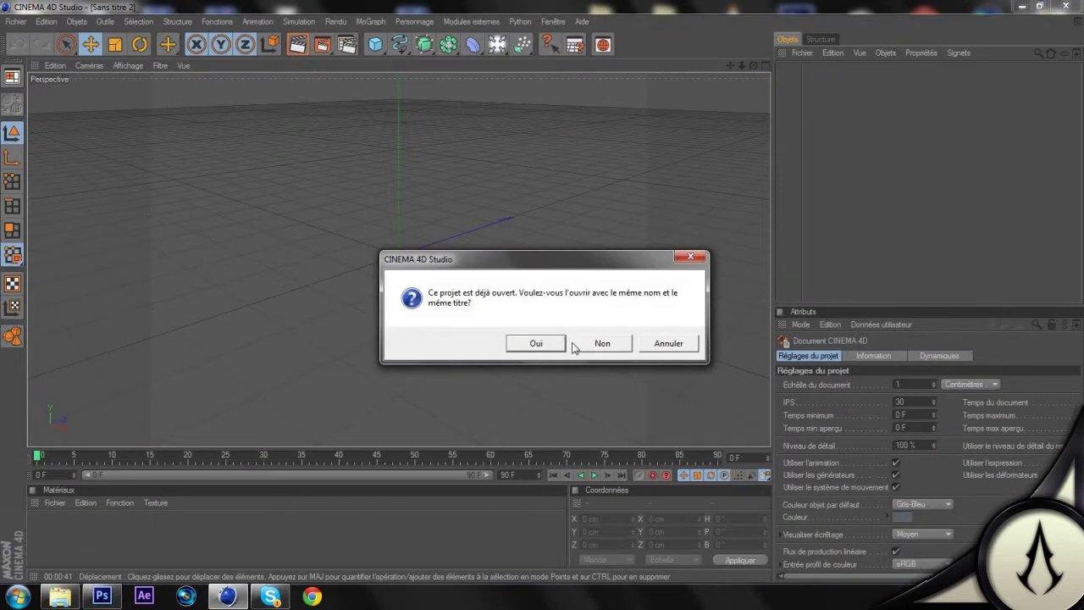
click(559, 343)
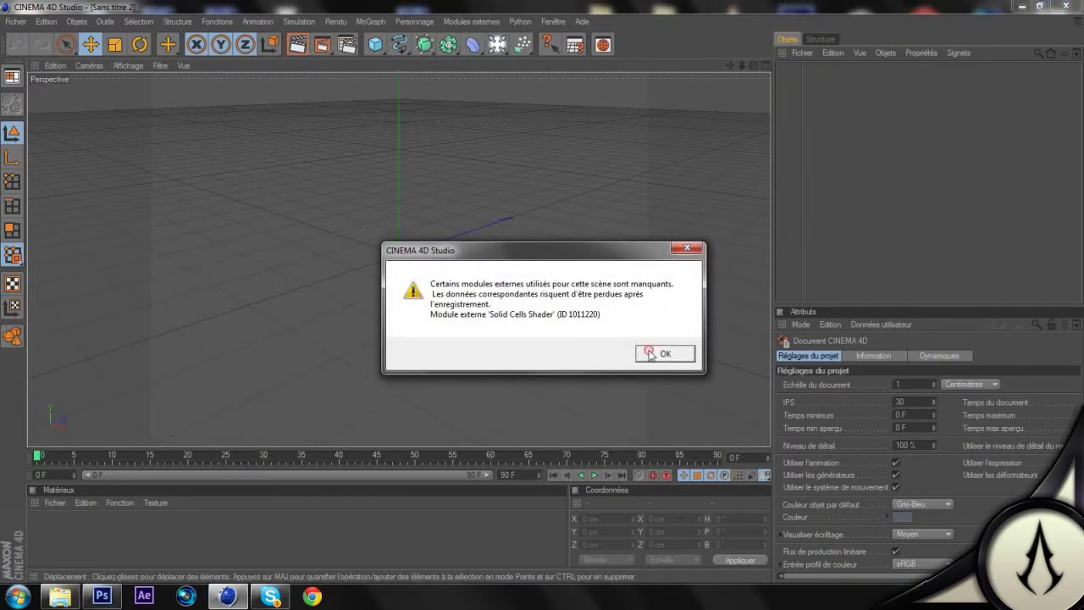
click(650, 352)
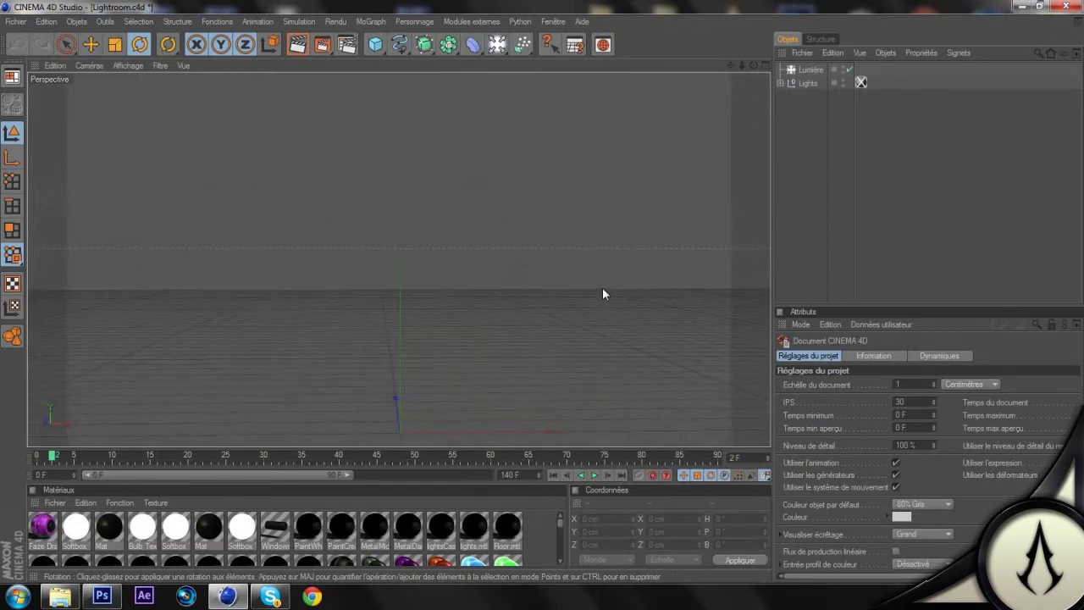
Add a MoGraph text object and move it to about X -157 cm, Y 439 cm.
click(371, 23)
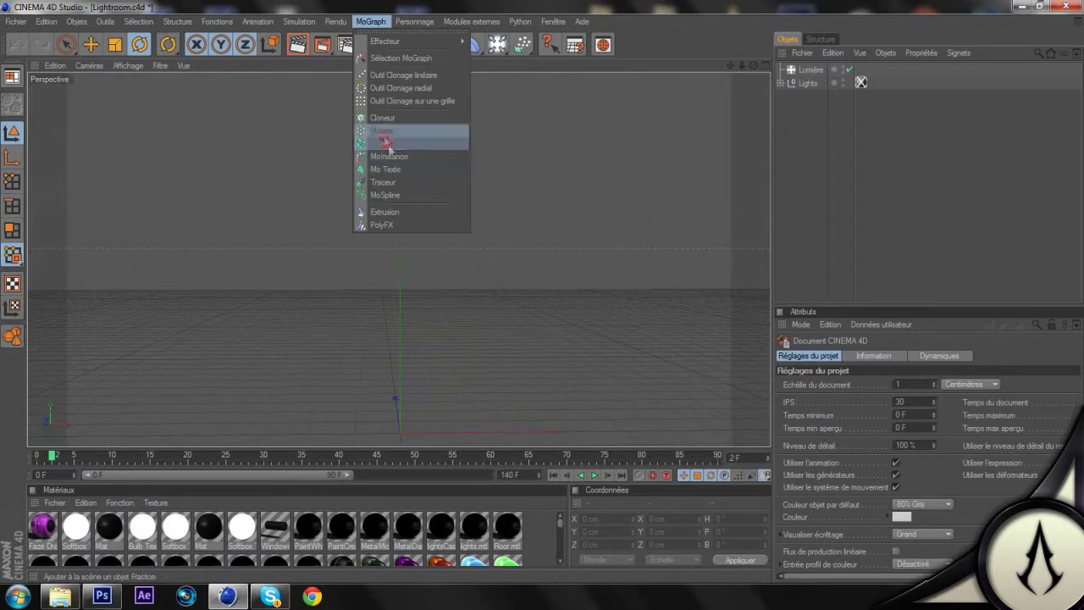
click(392, 170)
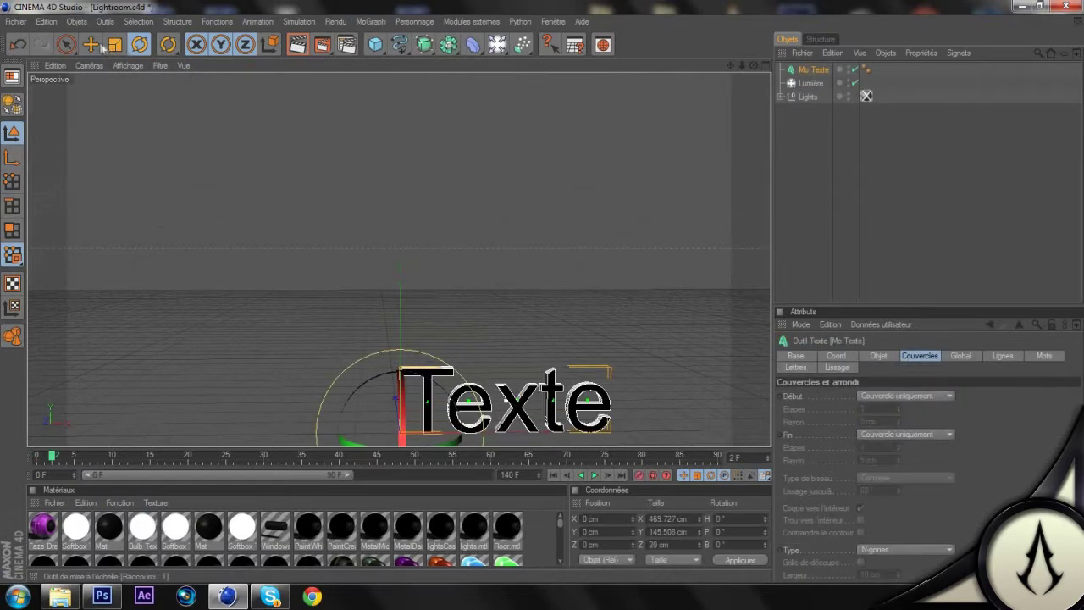
key(e)
drag(401, 356, 401, 158)
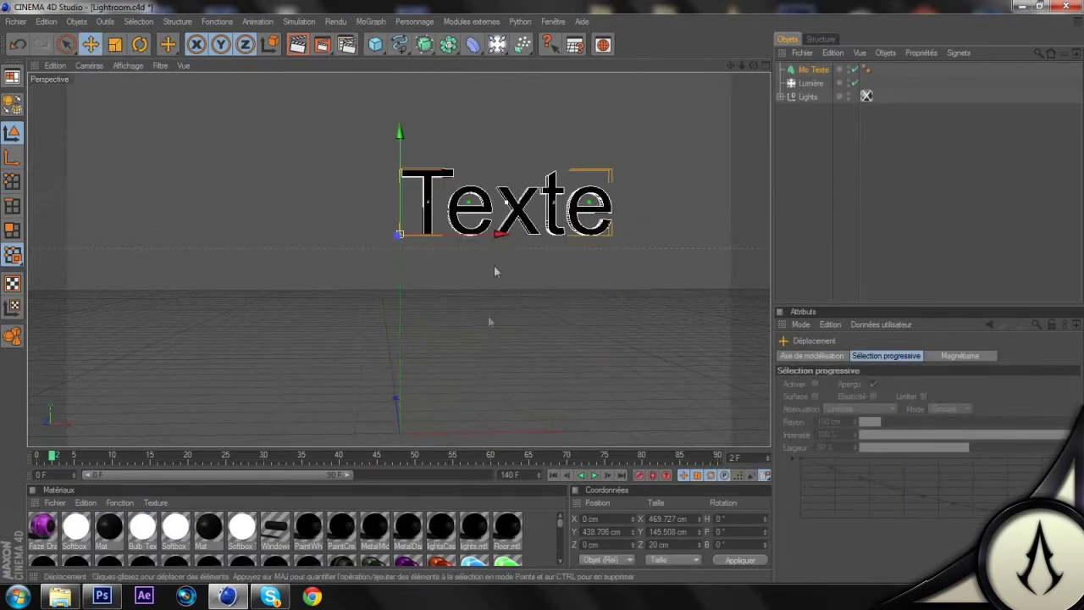
drag(500, 234, 428, 234)
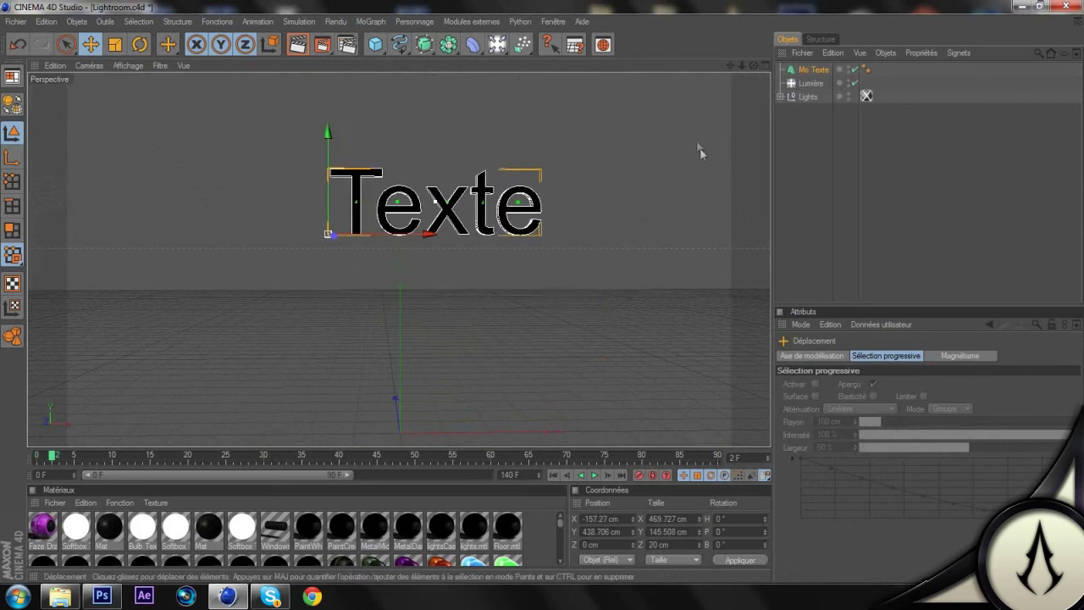
Change the text object's wording to "Graph".
click(813, 70)
click(947, 359)
click(881, 356)
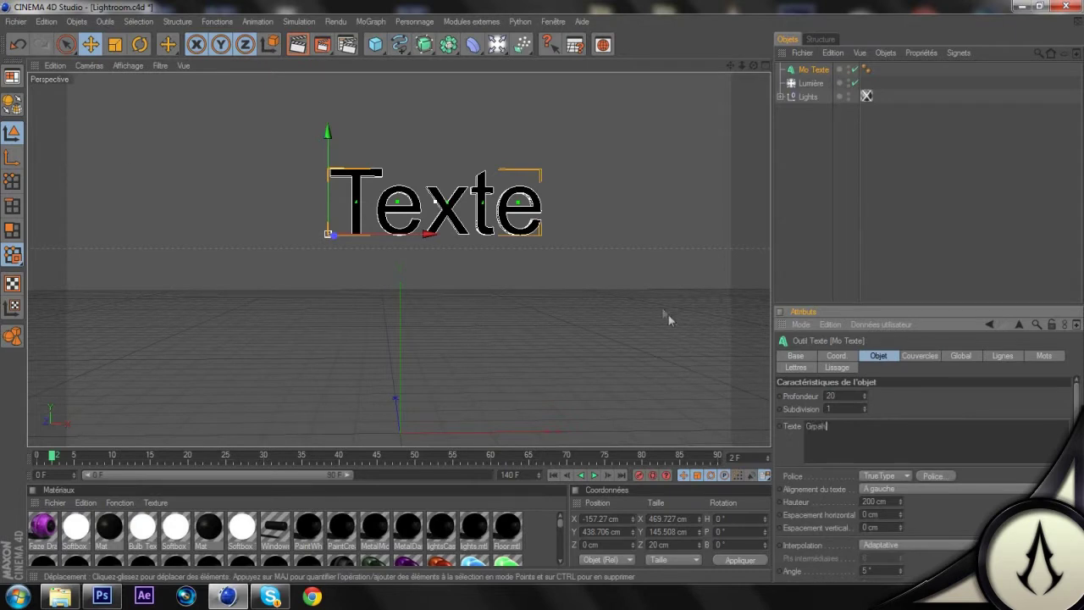
key(BackSpace)
key(BackSpace)
key(BackSpace)
key(BackSpace)
text(rah)
key(BackSpace)
text(ph)
Set the text's font to Danube.
click(947, 476)
scroll(59, 184, down, 5)
scroll(59, 184, down, 10)
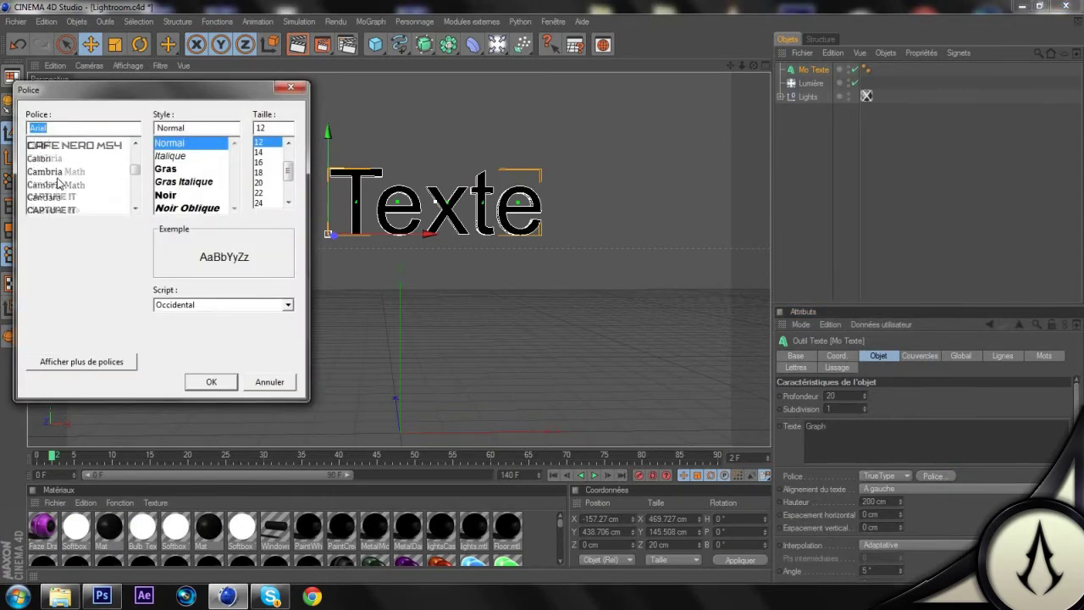
scroll(59, 184, down, 6)
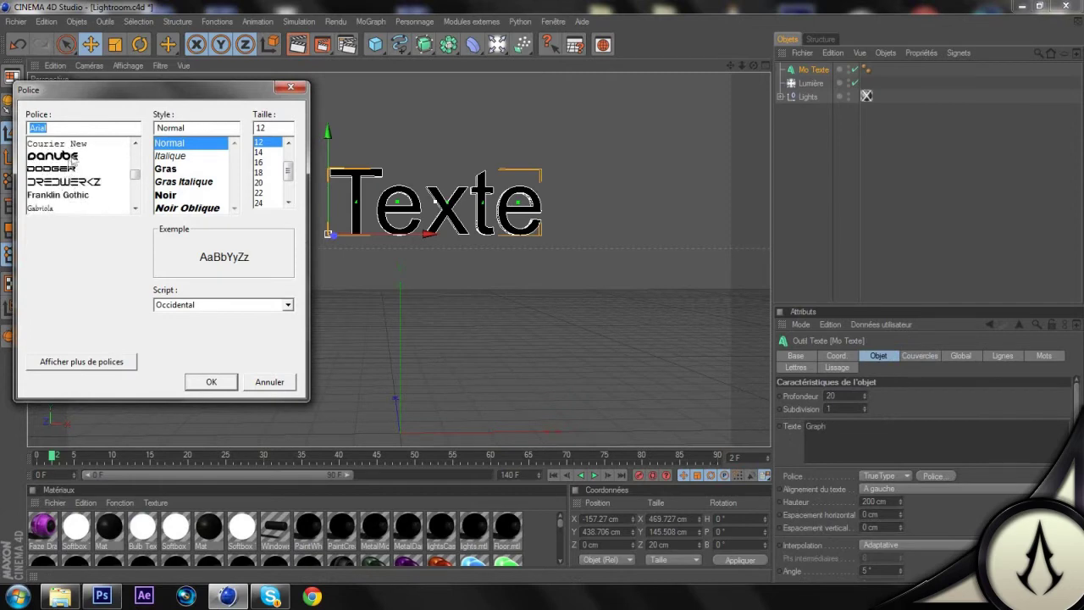
click(63, 157)
click(228, 385)
Set the text's extrusion depth to 190.
drag(741, 65, 737, 100)
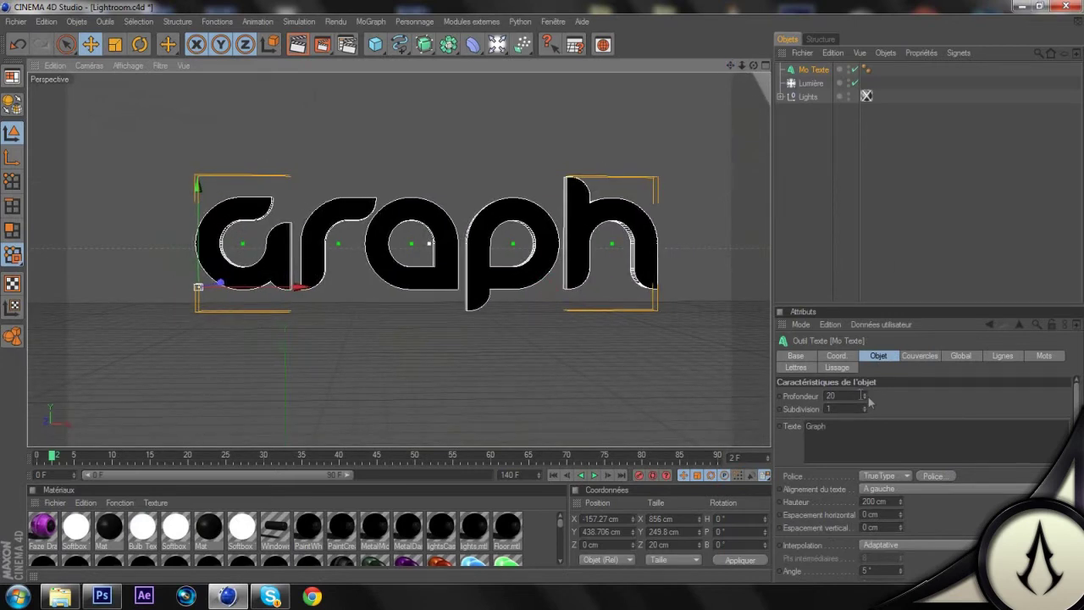
drag(865, 398, 863, 396)
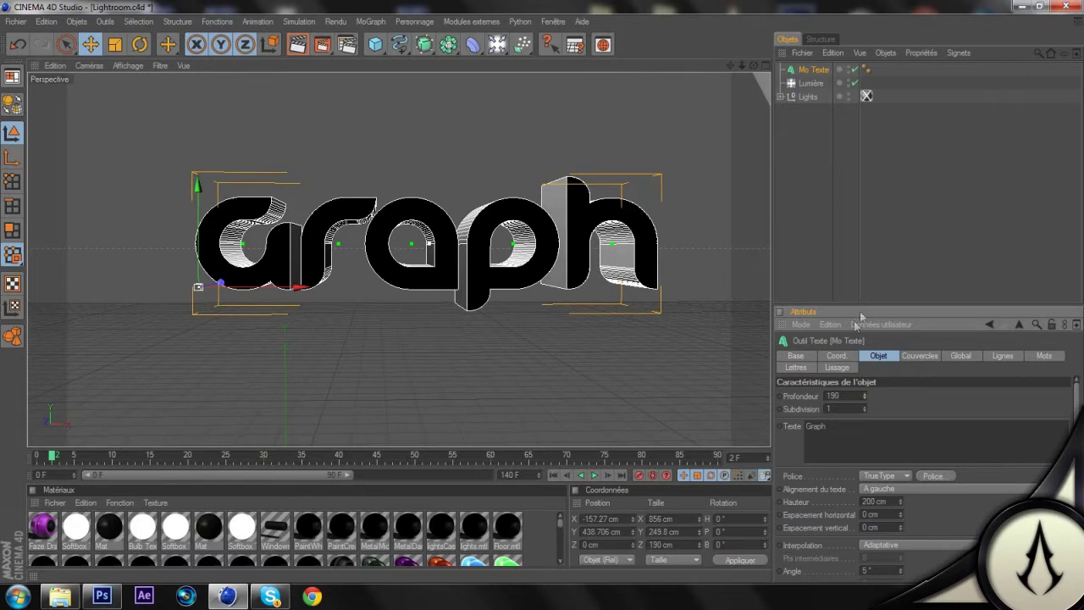
click(824, 211)
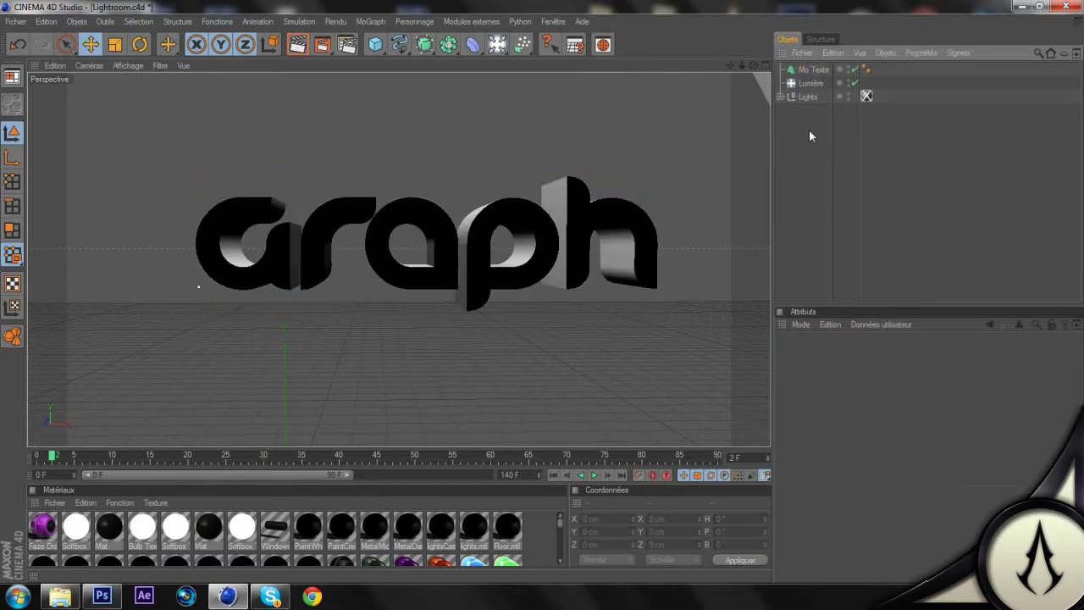
Duplicate the text object and set the copy's depth to 15.
click(811, 69)
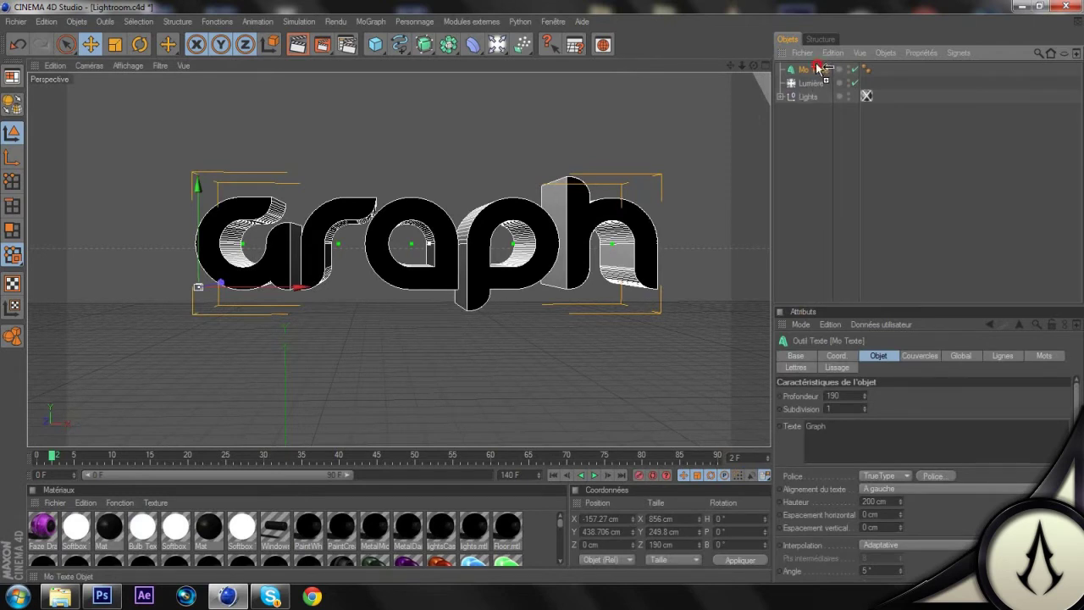
drag(818, 68, 816, 69)
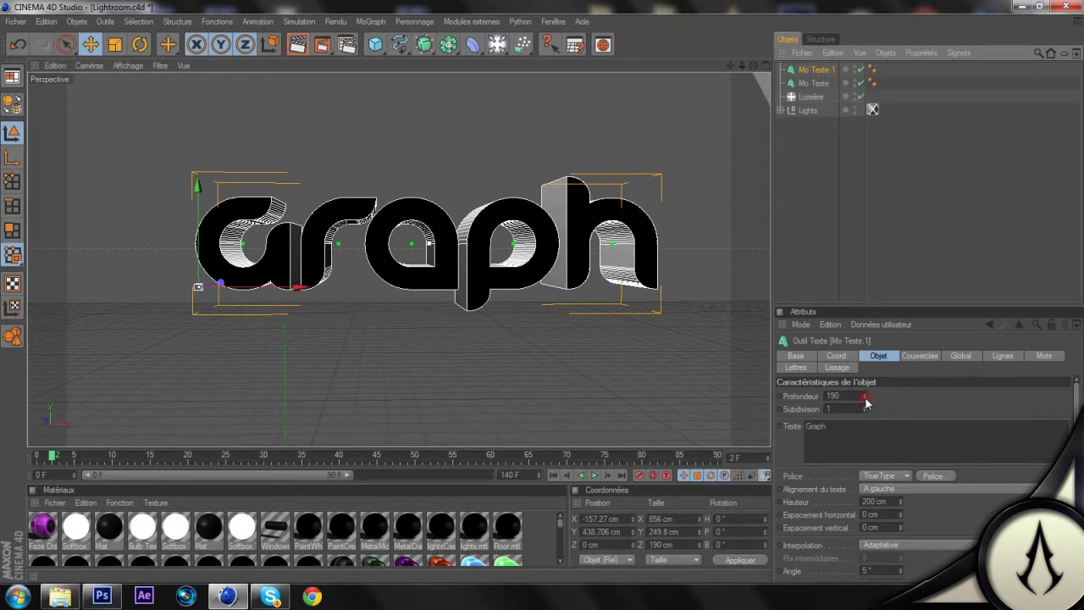
drag(865, 403, 865, 398)
key(BackSpace)
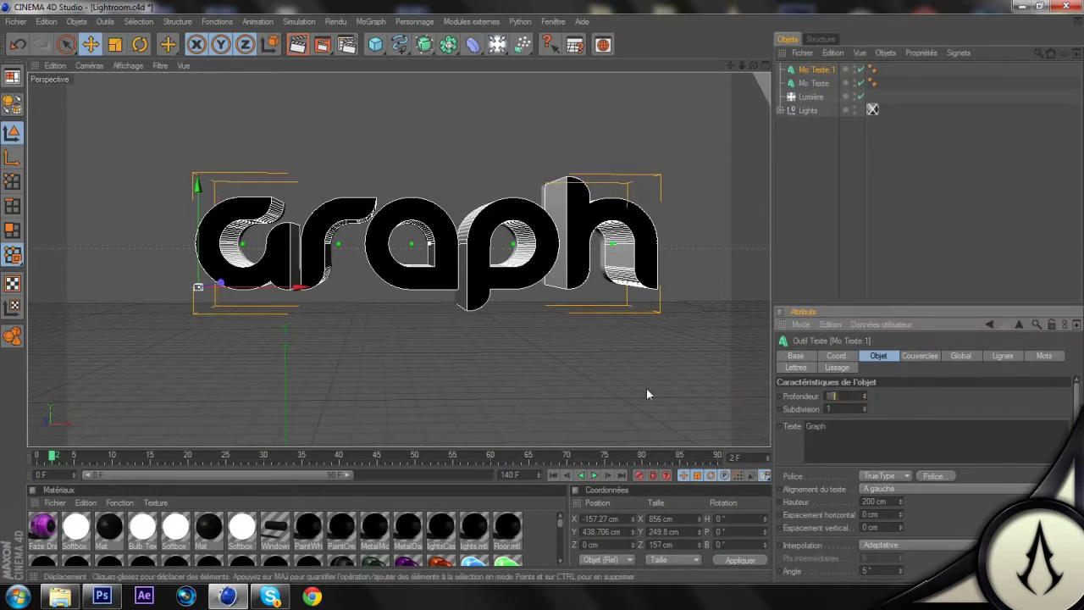
key(Return)
Set both the start and end caps of the text copy to Biseau uniquement.
click(919, 356)
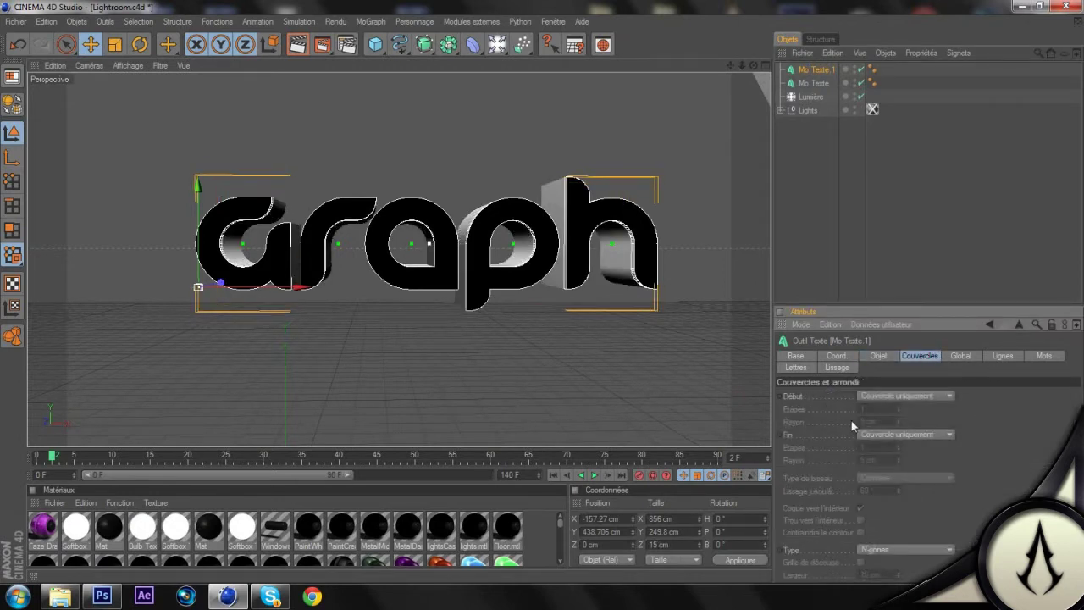
click(892, 396)
click(892, 399)
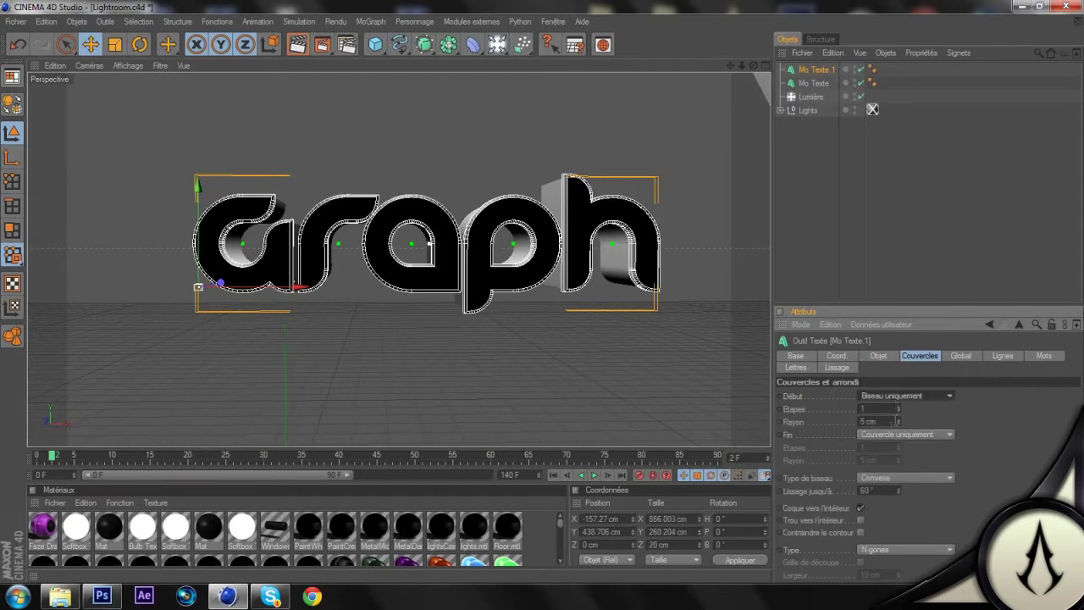
click(888, 434)
click(889, 439)
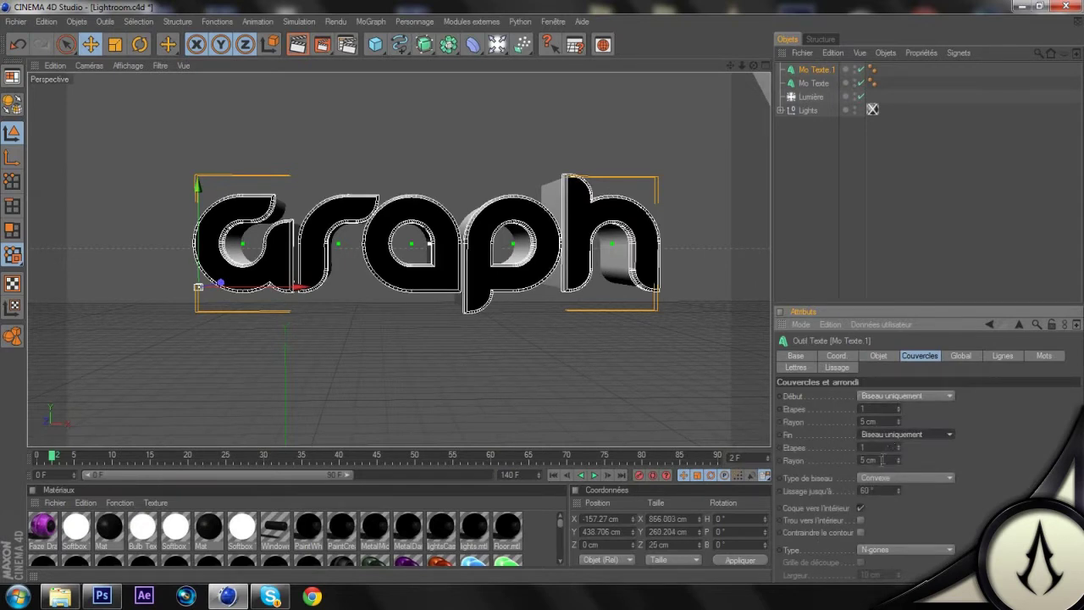
Set the start and end bevel radii of the text copy to 8 cm and its bevel type to 1 étape.
double_click(878, 421)
text(8)
key(Return)
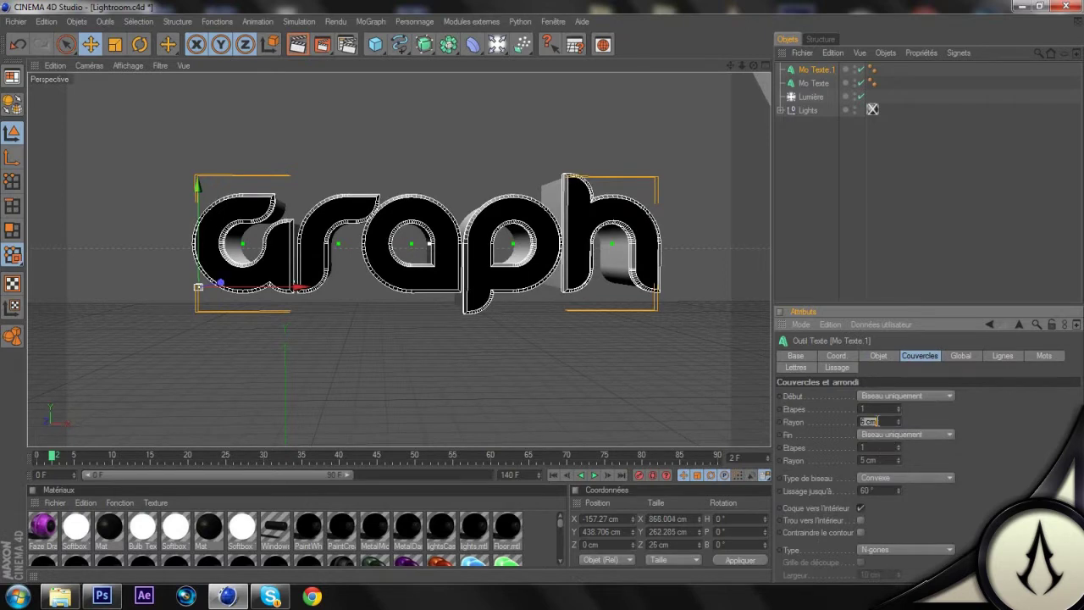
double_click(877, 460)
text(7)
key(Return)
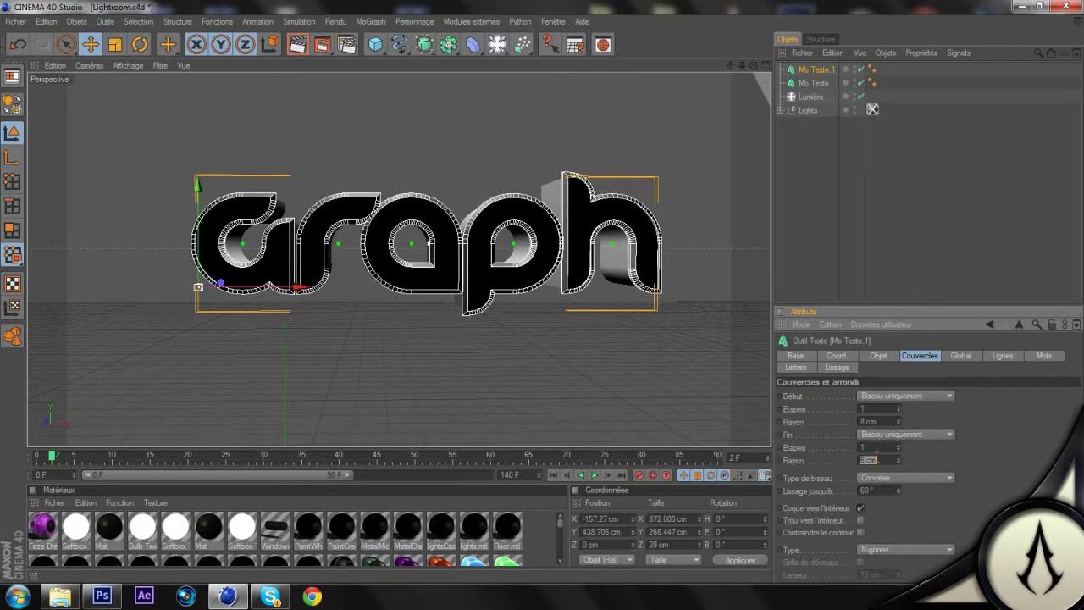
double_click(876, 458)
text(8)
key(Return)
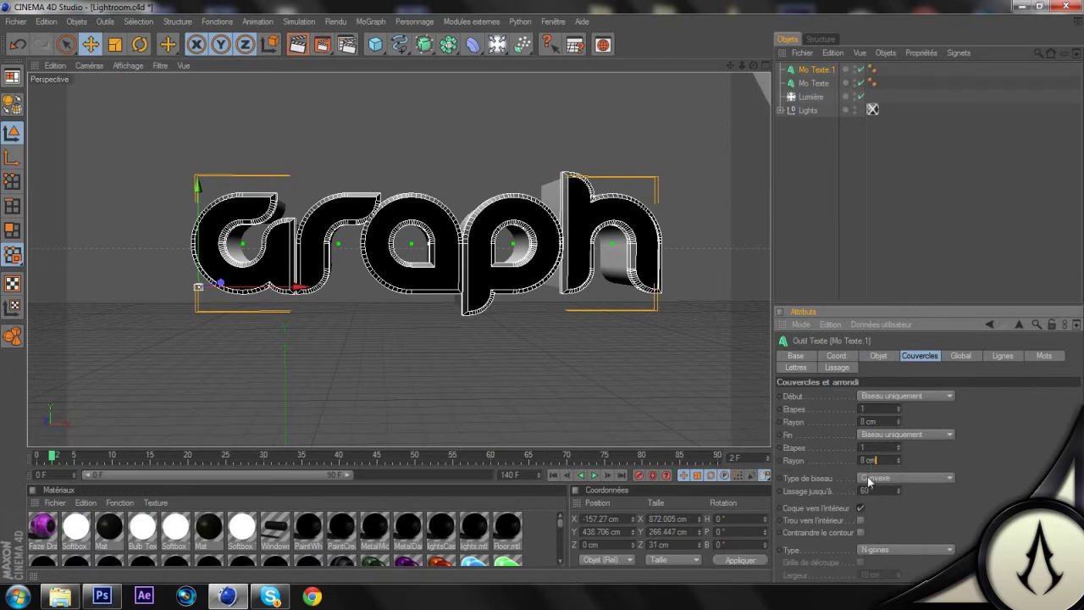
click(875, 478)
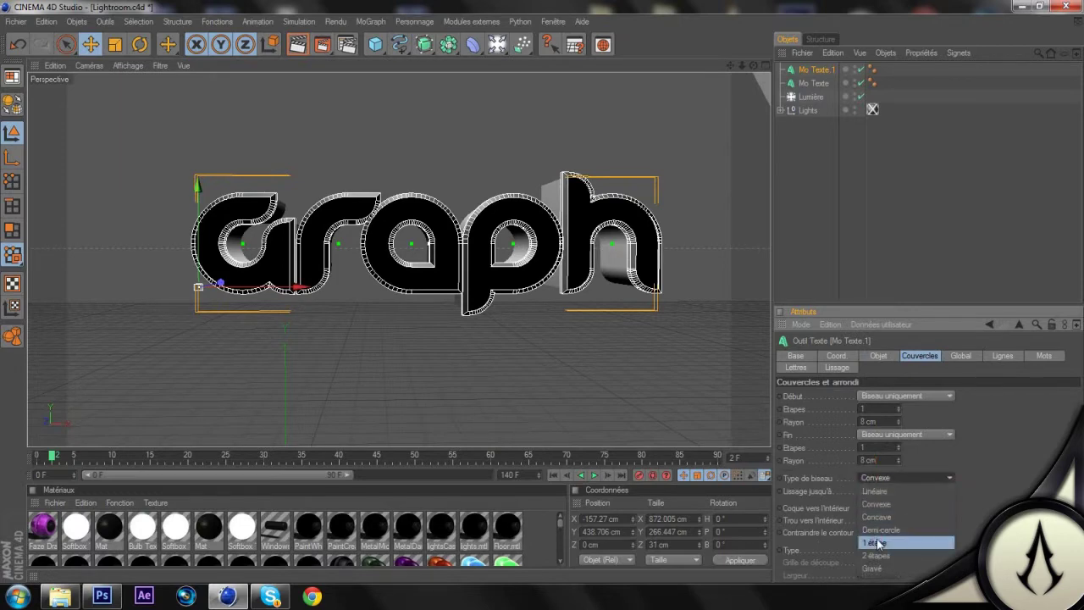
click(879, 543)
Move the bevelled text copy to about Z 17 cm and reduce its depth to 6.
drag(754, 66, 542, 292)
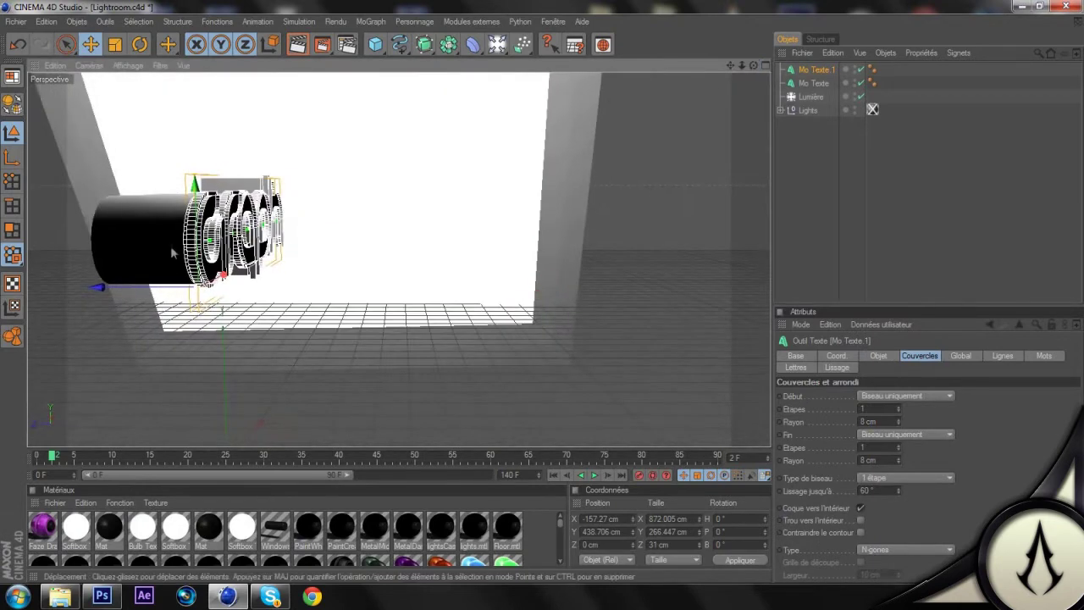
drag(151, 286, 856, 291)
click(879, 357)
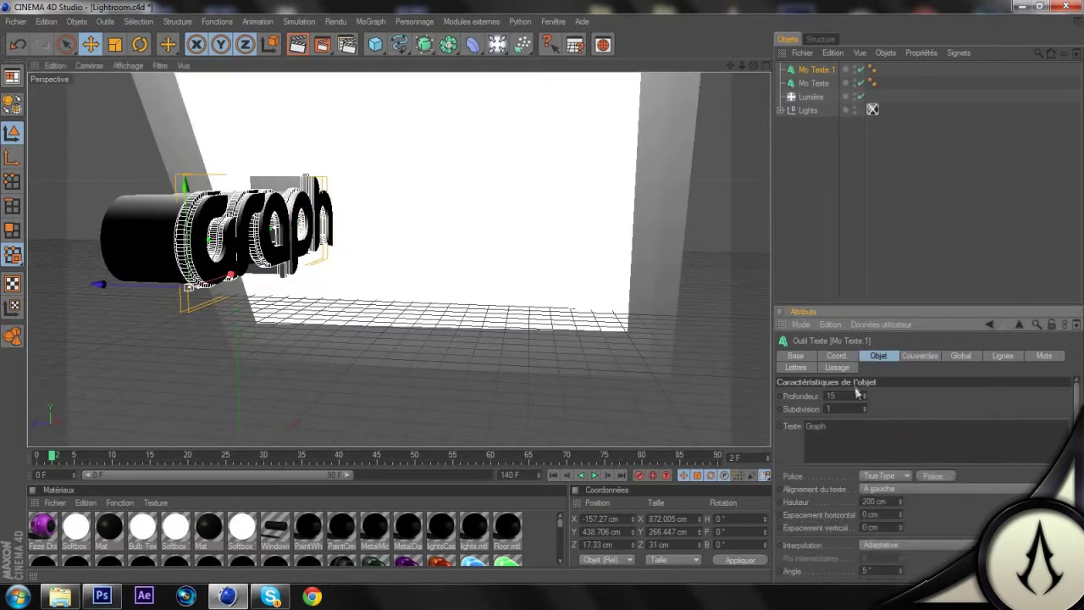
drag(864, 396, 864, 396)
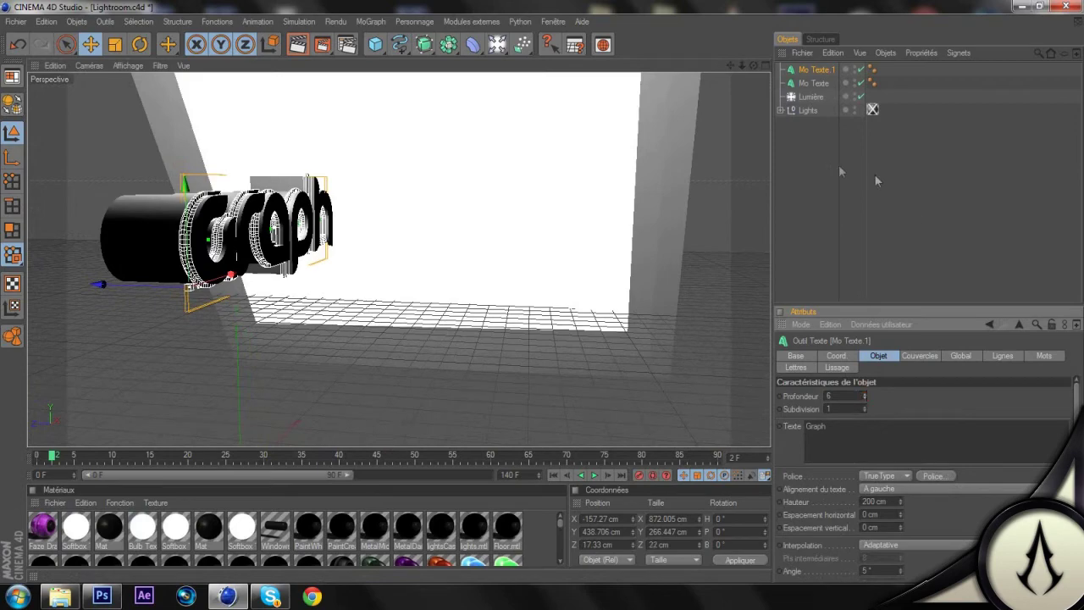
Duplicate the bevelled text ring and move the new copy back to about Z 72 cm.
drag(753, 65, 832, 69)
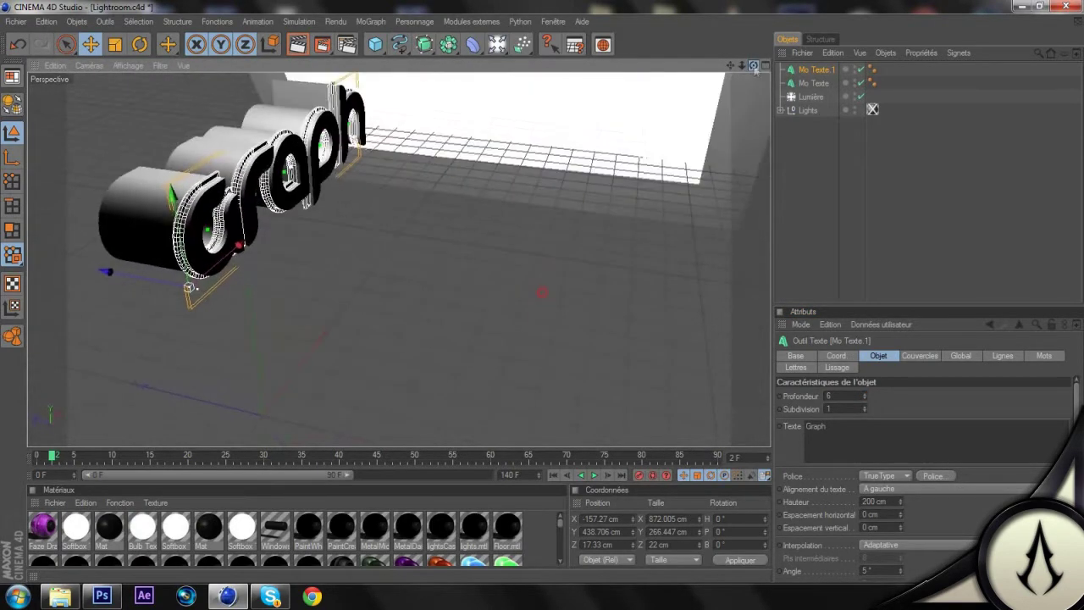
click(818, 69)
drag(818, 68, 817, 66)
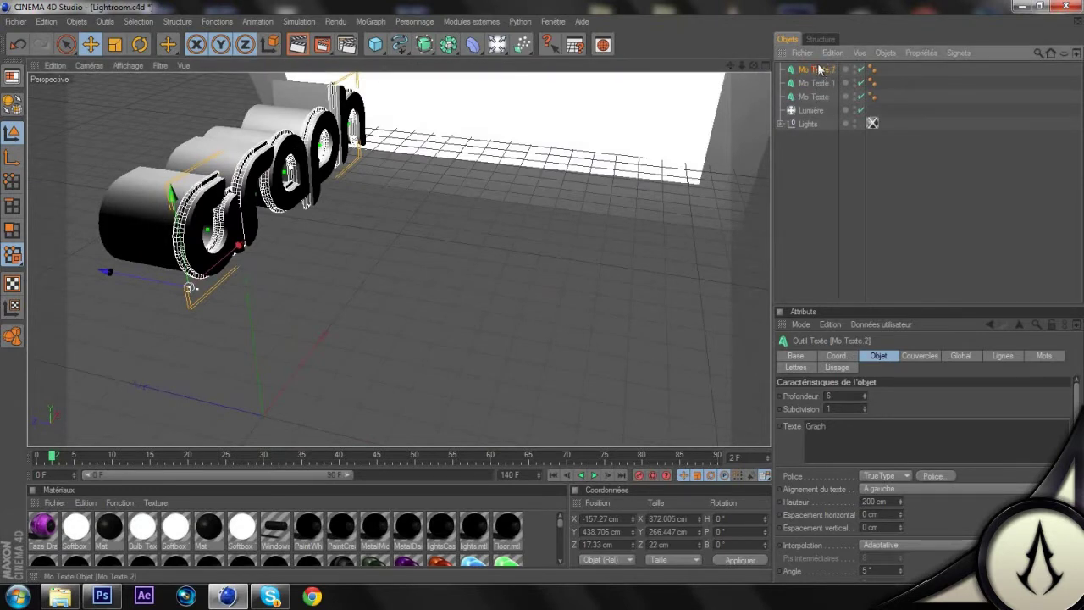
drag(140, 284, 165, 286)
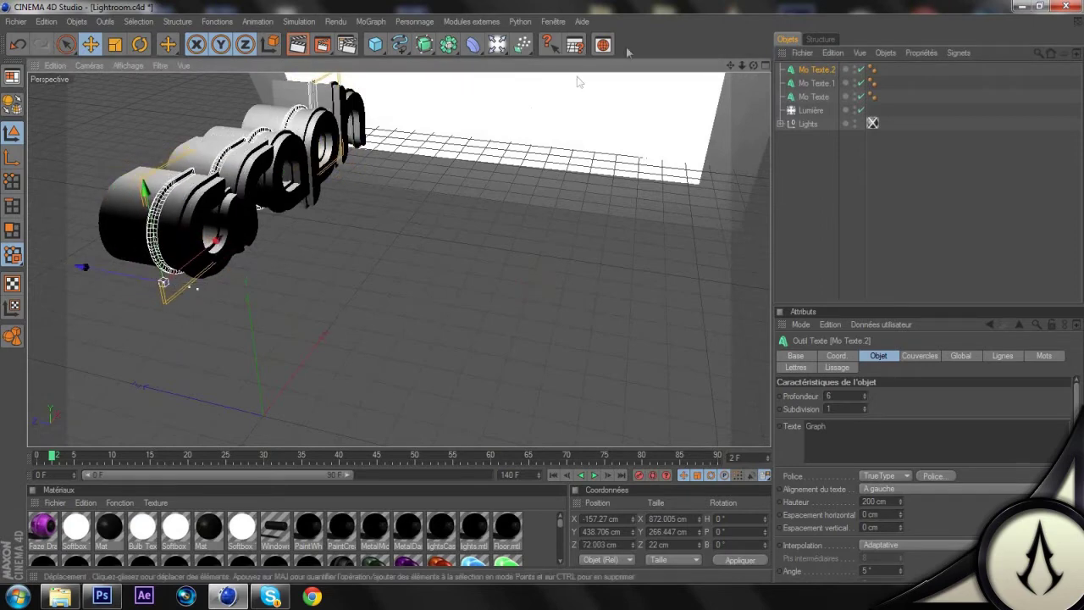
Add two more copies of the bevelled text, spaced further back along the letters' depth, and deselect everything.
drag(891, 85, 813, 67)
drag(702, 96, 546, 295)
click(802, 191)
scroll(577, 135, up, 3)
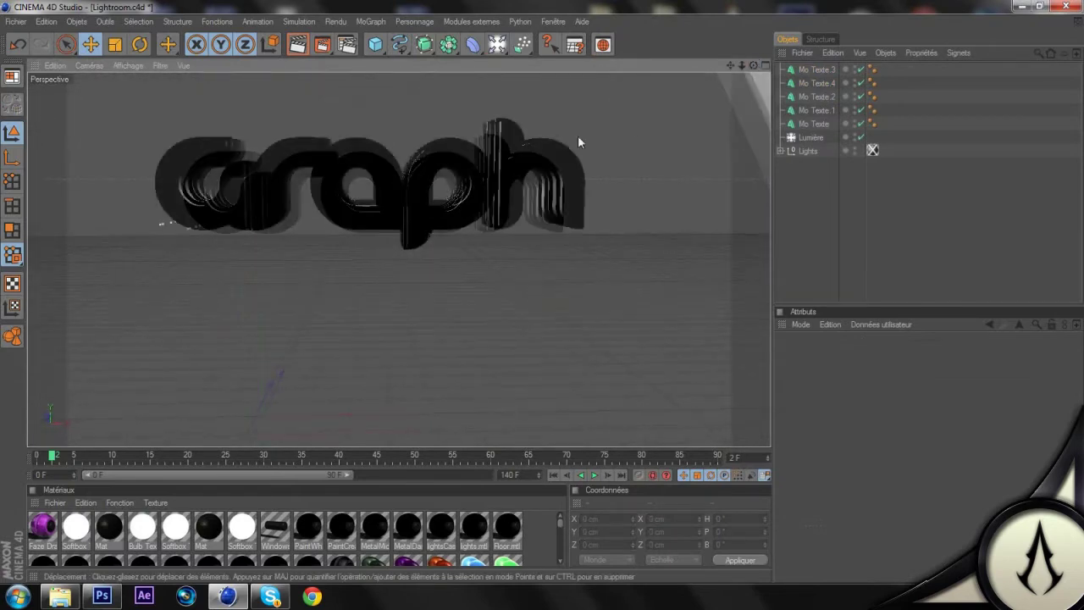
drag(730, 65, 542, 291)
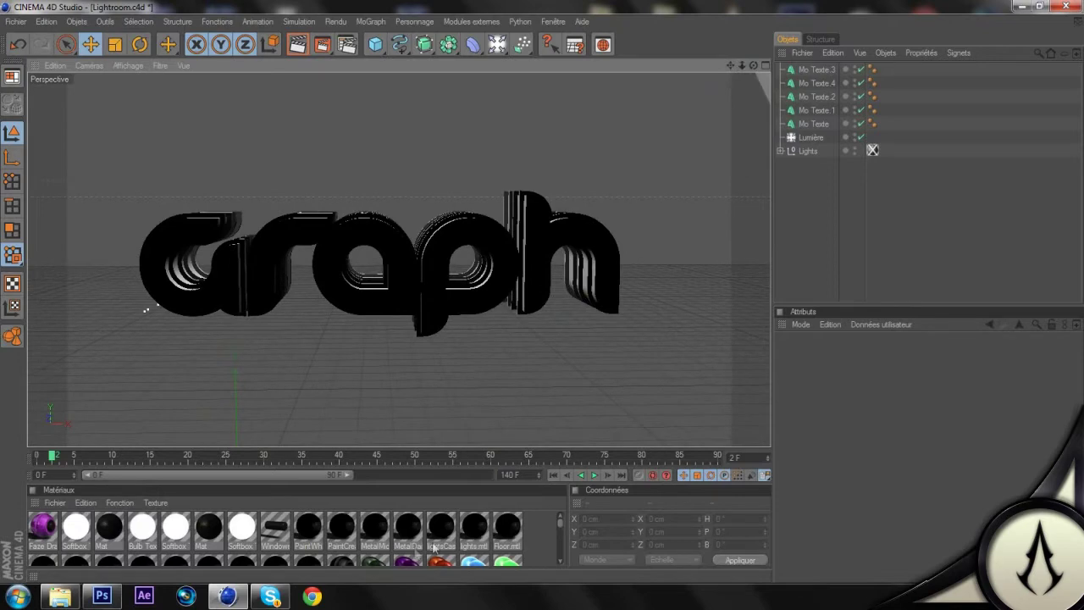
scroll(433, 543, down, 3)
scroll(432, 546, up, 4)
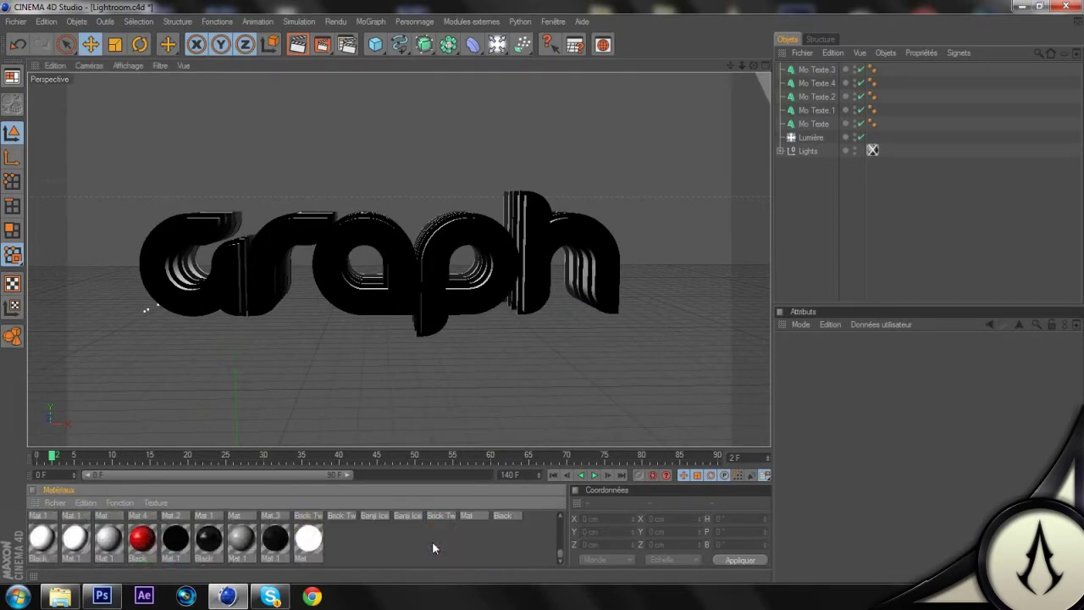
drag(463, 321, 542, 291)
drag(737, 66, 761, 89)
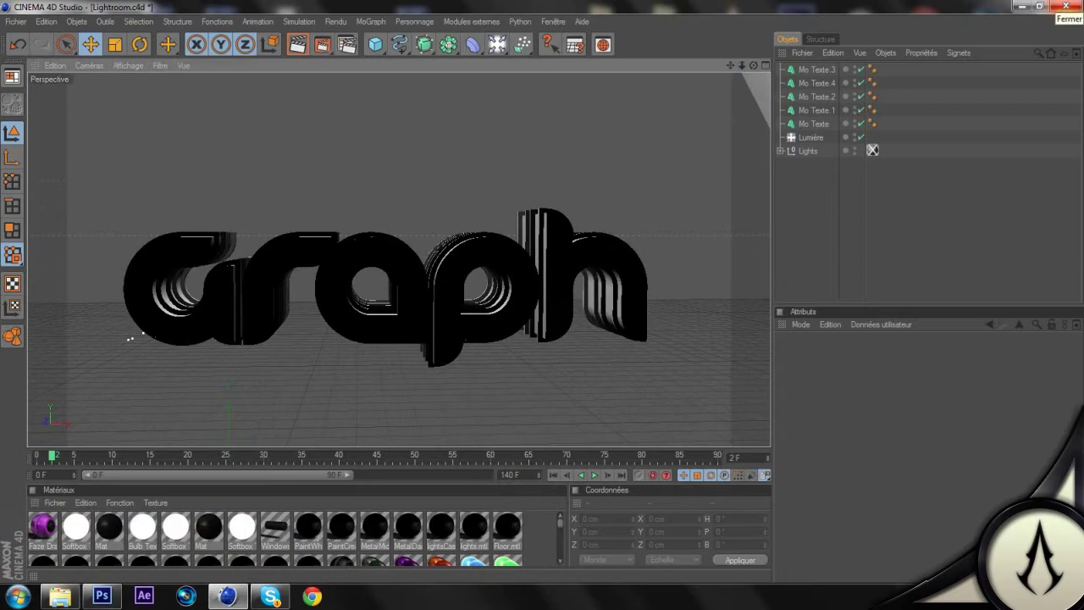
Quit CINEMA 4D without saving the changes to Lightroom.c4d and switch to Photoshop.
click(1065, 5)
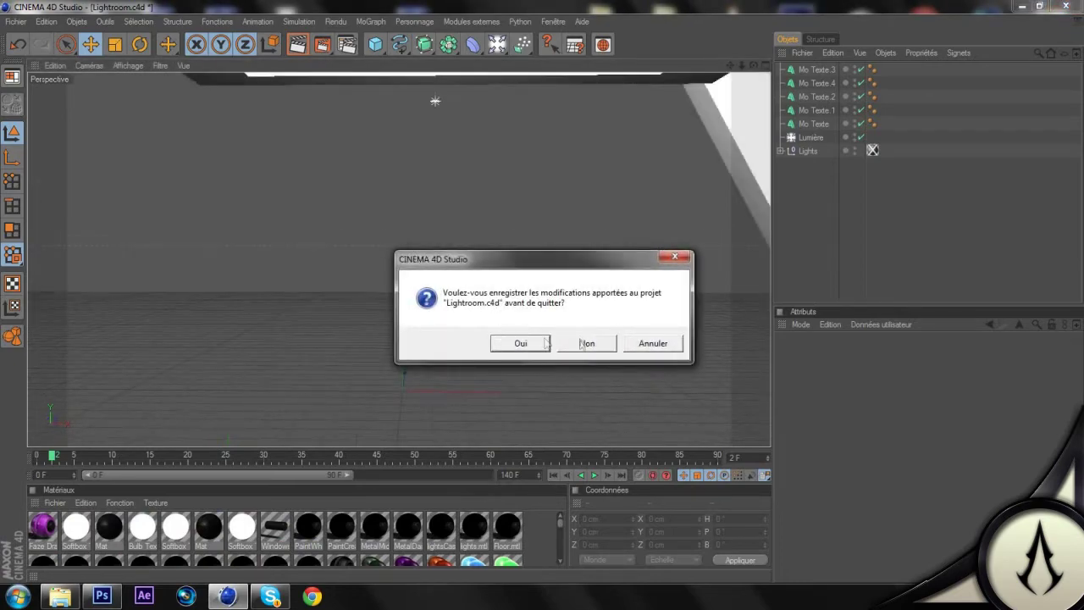
click(586, 343)
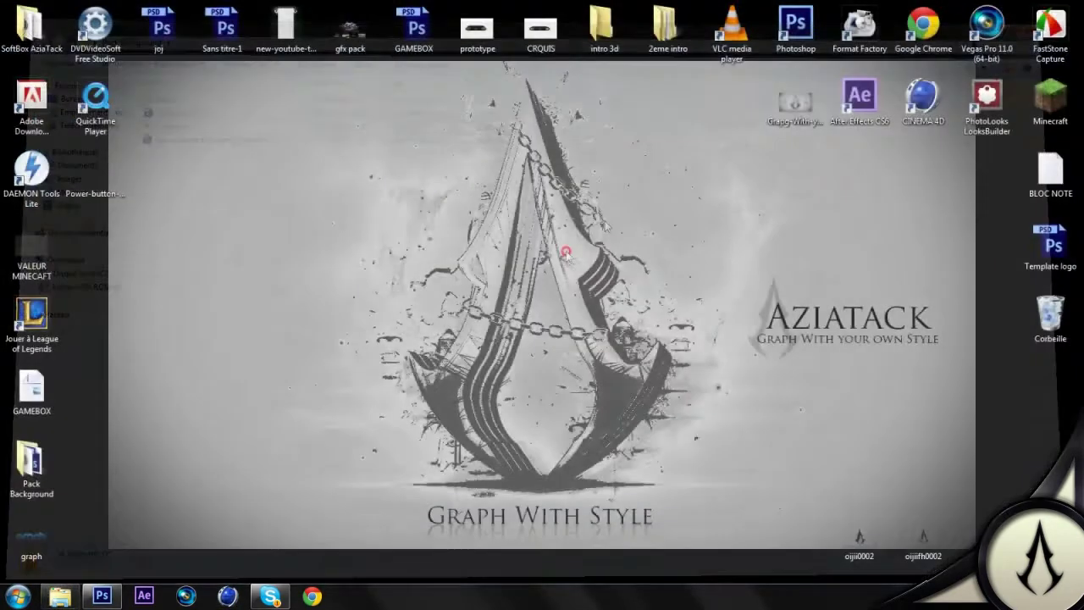
click(102, 597)
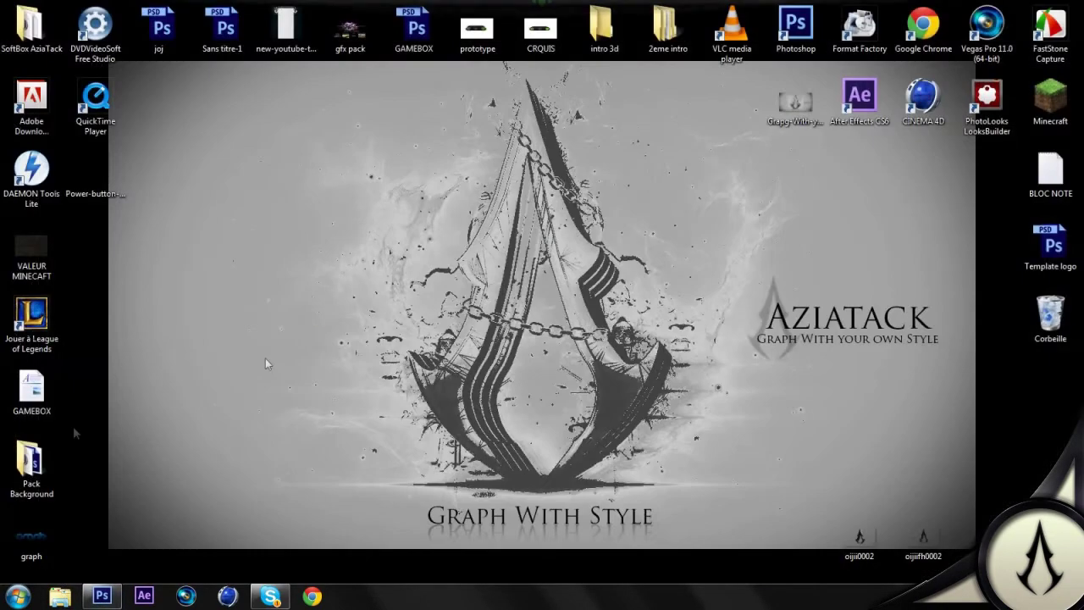
Open the file "new youtube template by AziaTack" from the desktop folder Pack Background as a separate document in Photoshop.
double_click(31, 464)
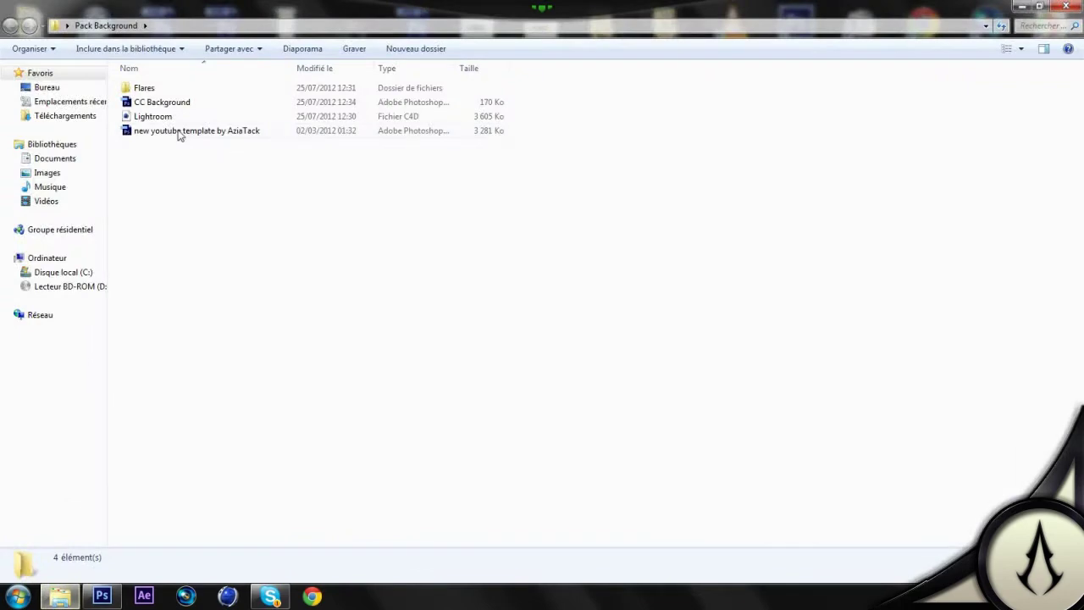
drag(179, 133, 102, 584)
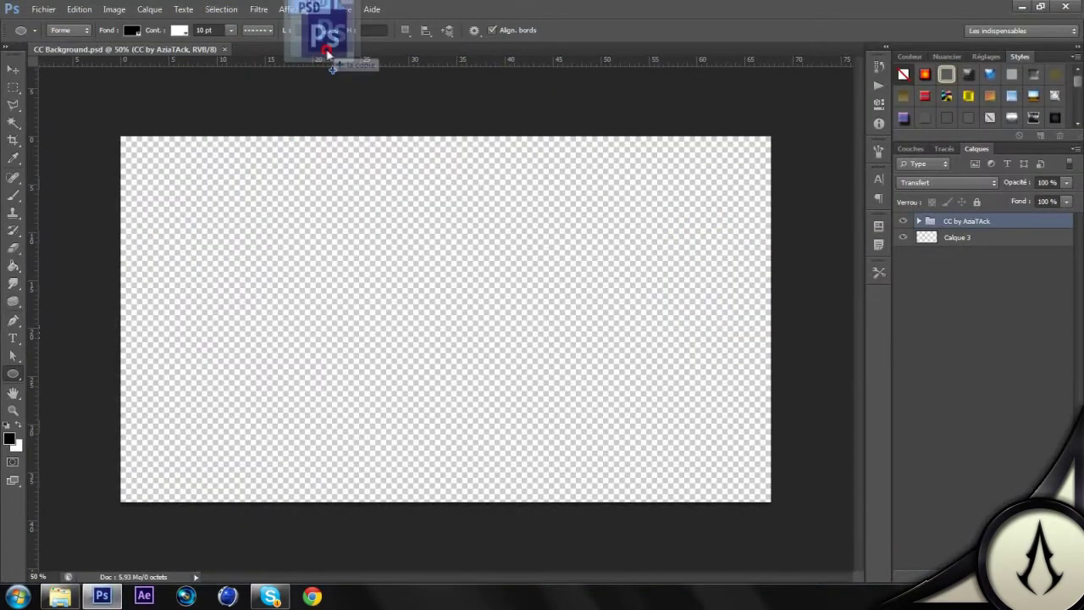
drag(327, 38, 352, 85)
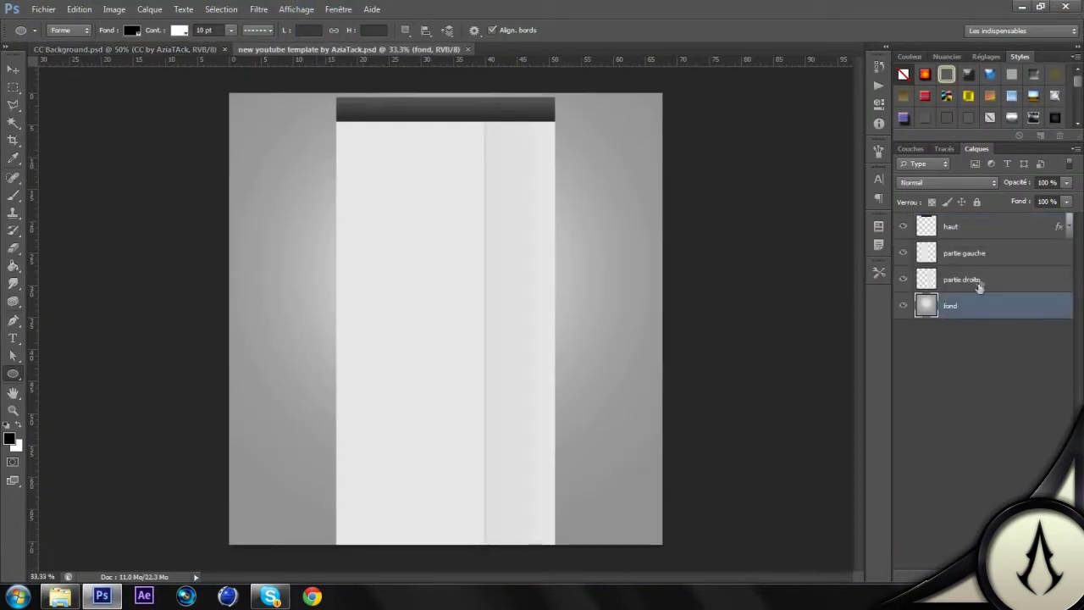
Apply a black (000000) colour overlay to the "fond" layer of the YouTube template.
double_click(978, 306)
click(580, 377)
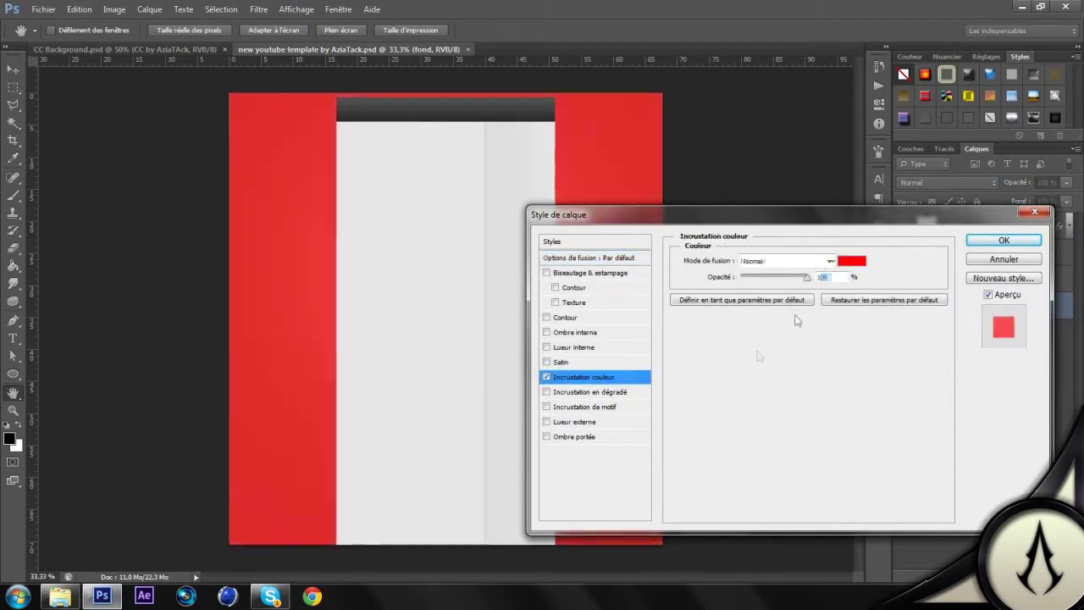
click(851, 261)
drag(580, 359, 409, 529)
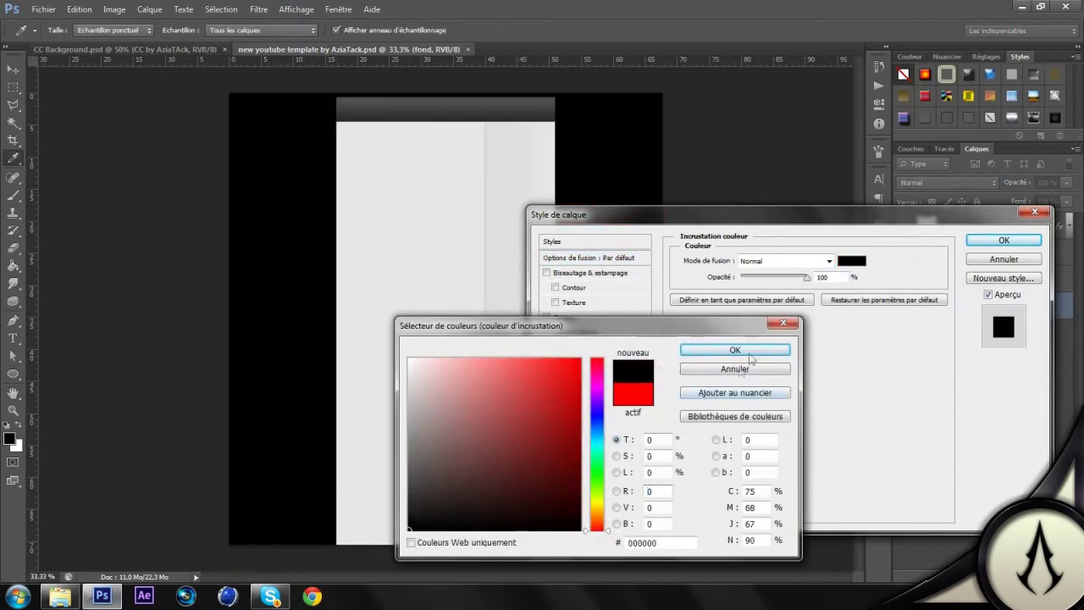
click(734, 351)
click(1003, 240)
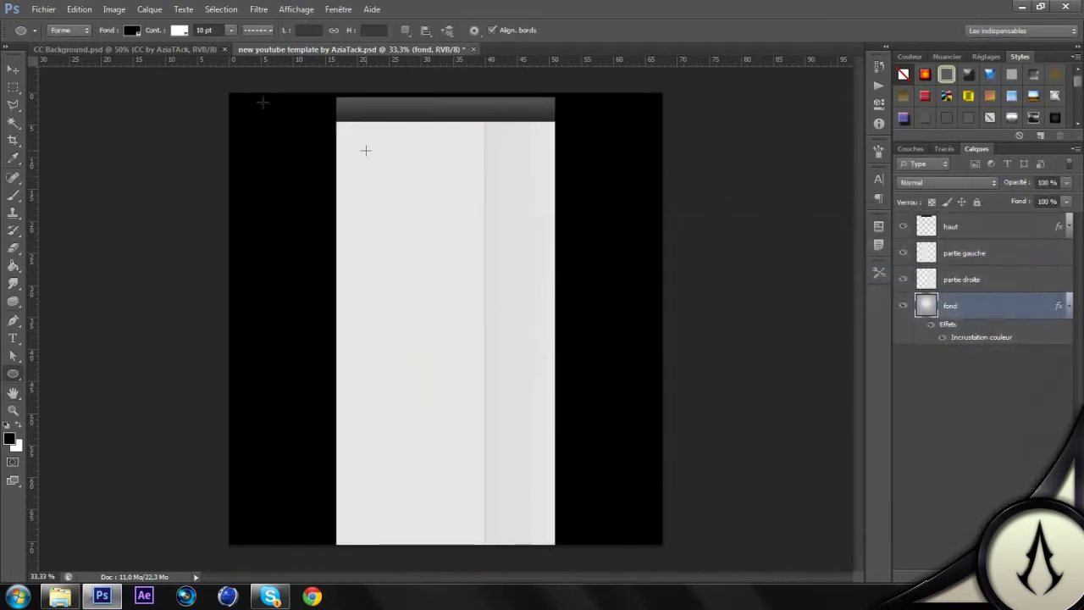
Return to the CC Background.psd document and hide the "CC by AziaTAck" group.
click(196, 51)
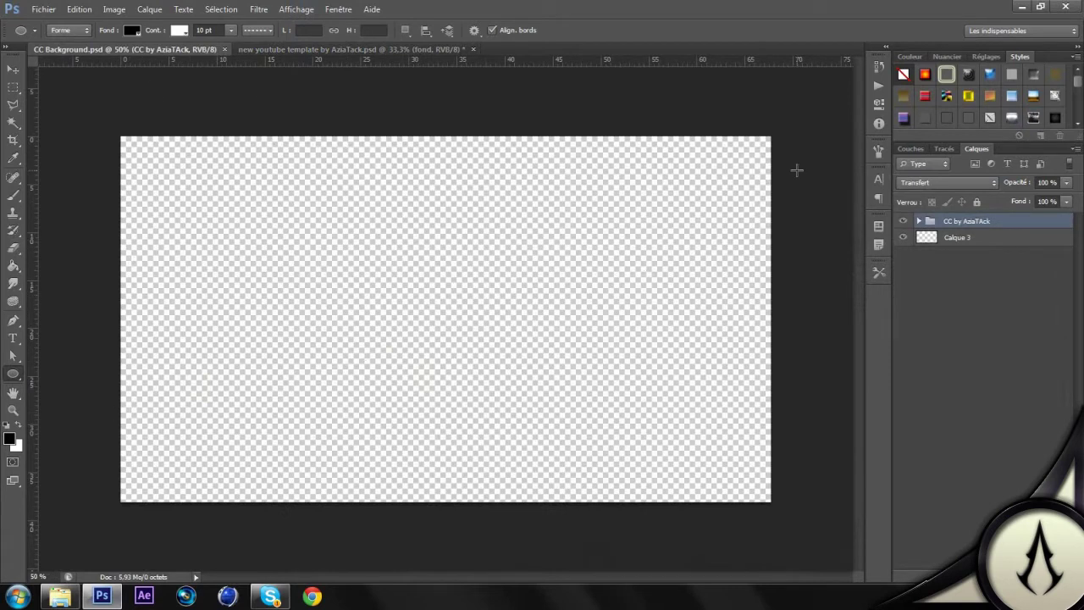
click(934, 253)
click(903, 221)
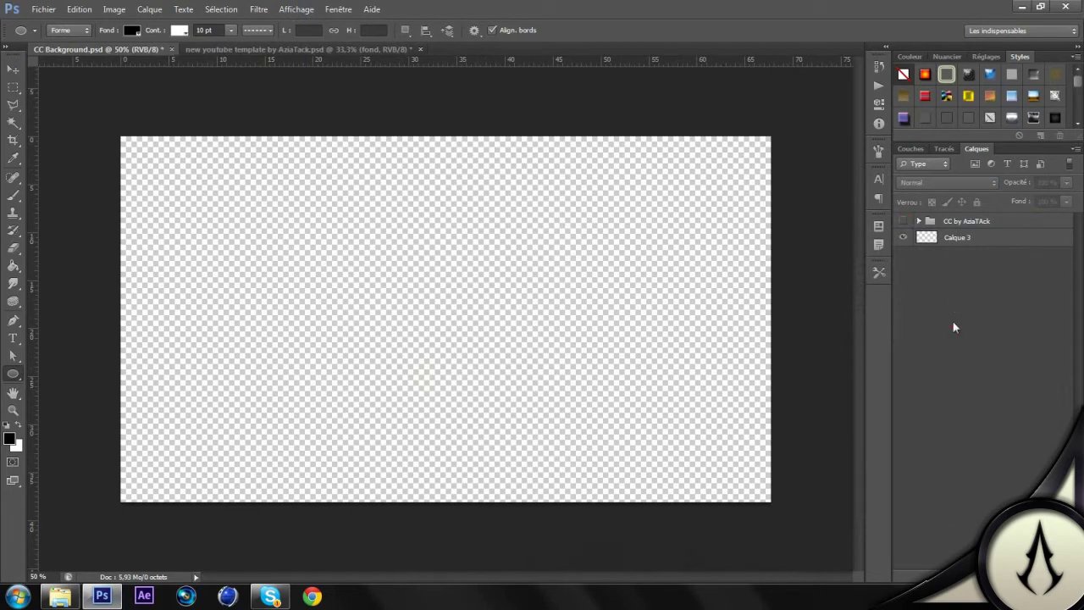
Place the "graph" image from the desktop into CC Background.psd and move the "CC by AziaTAck" group above it.
click(102, 596)
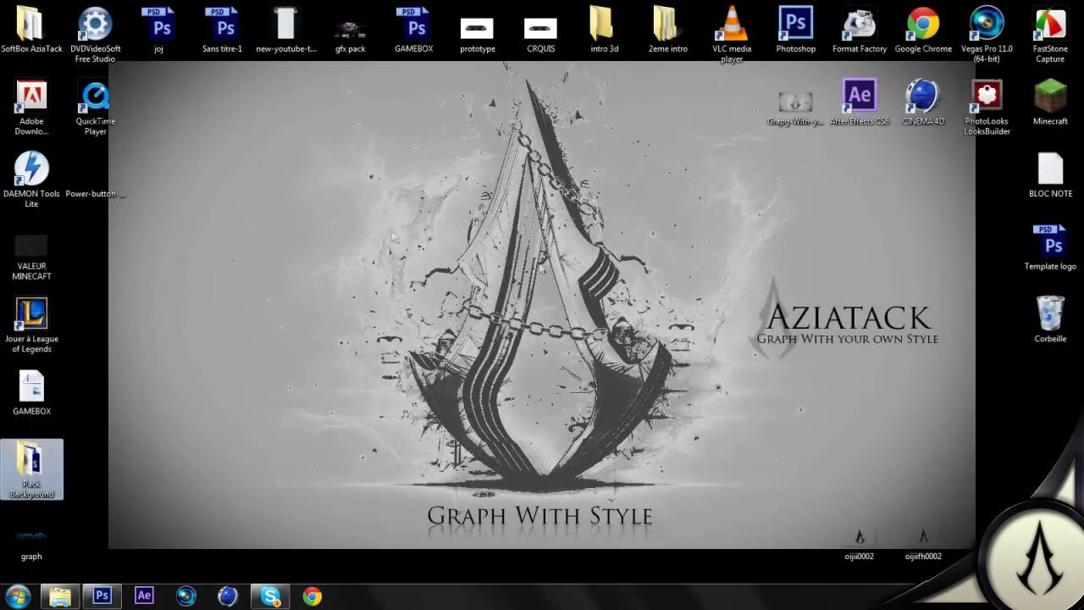
click(31, 543)
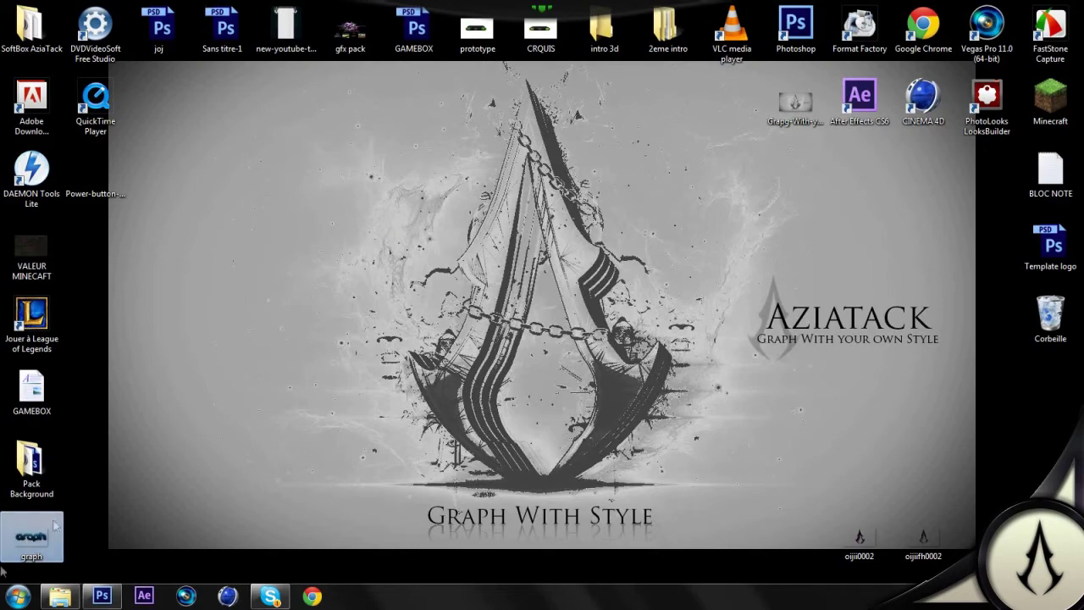
drag(24, 533, 514, 315)
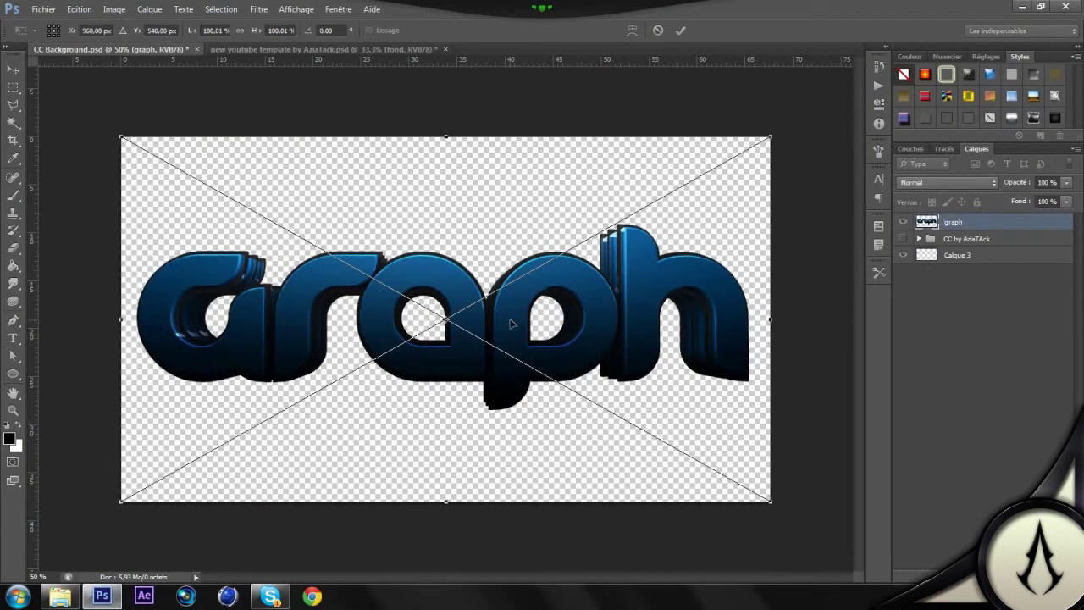
key(Return)
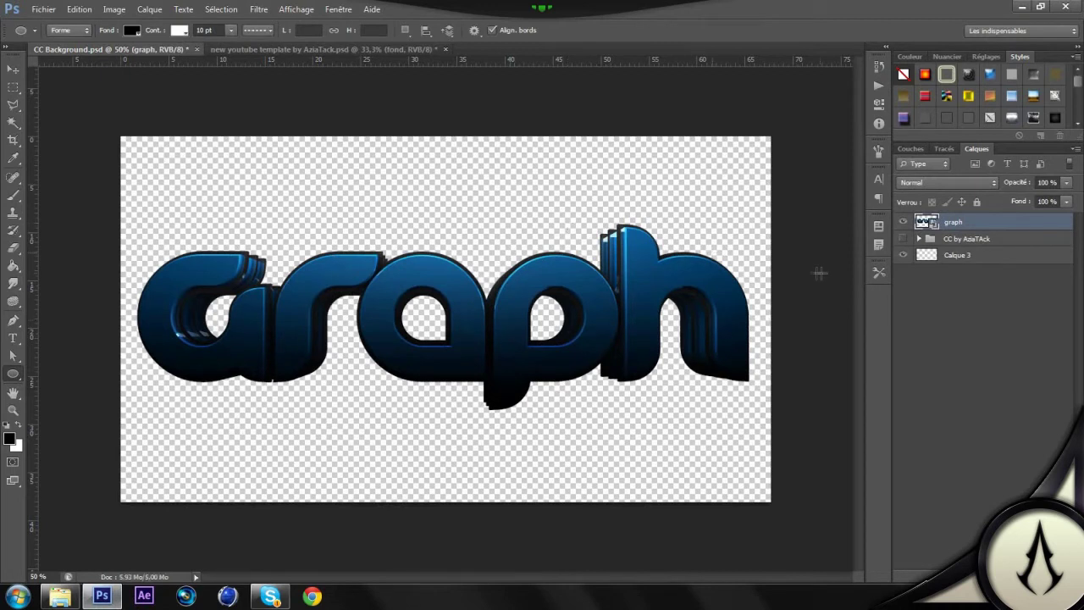
click(980, 329)
drag(980, 238, 974, 219)
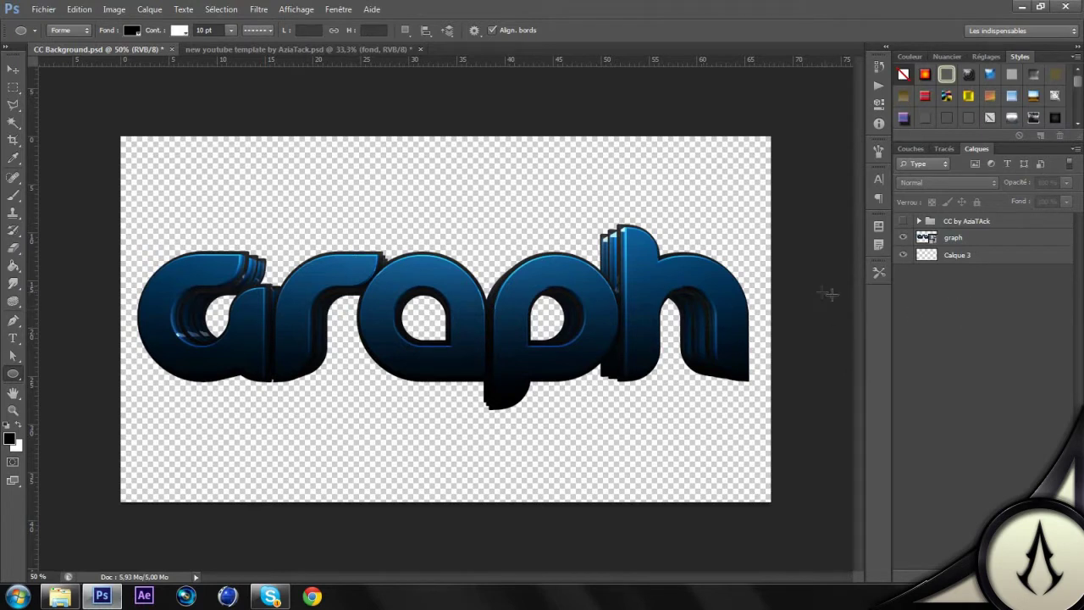
With the Pen tool, draw a closed path over the upper half of the lettering, its lower edge curving down across the letters.
click(954, 240)
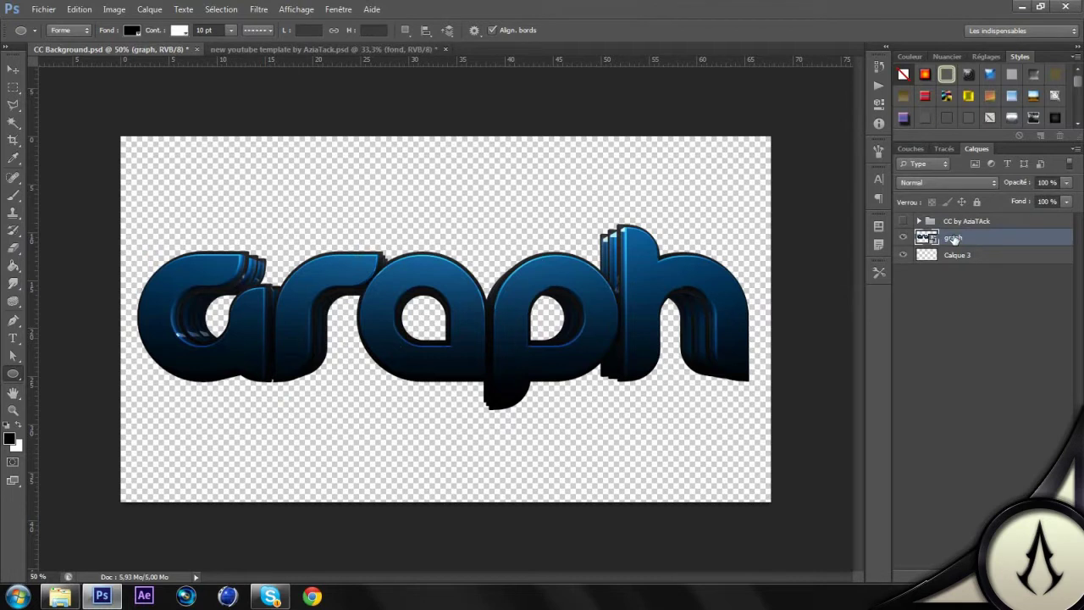
click(928, 339)
click(933, 239)
click(13, 320)
click(123, 216)
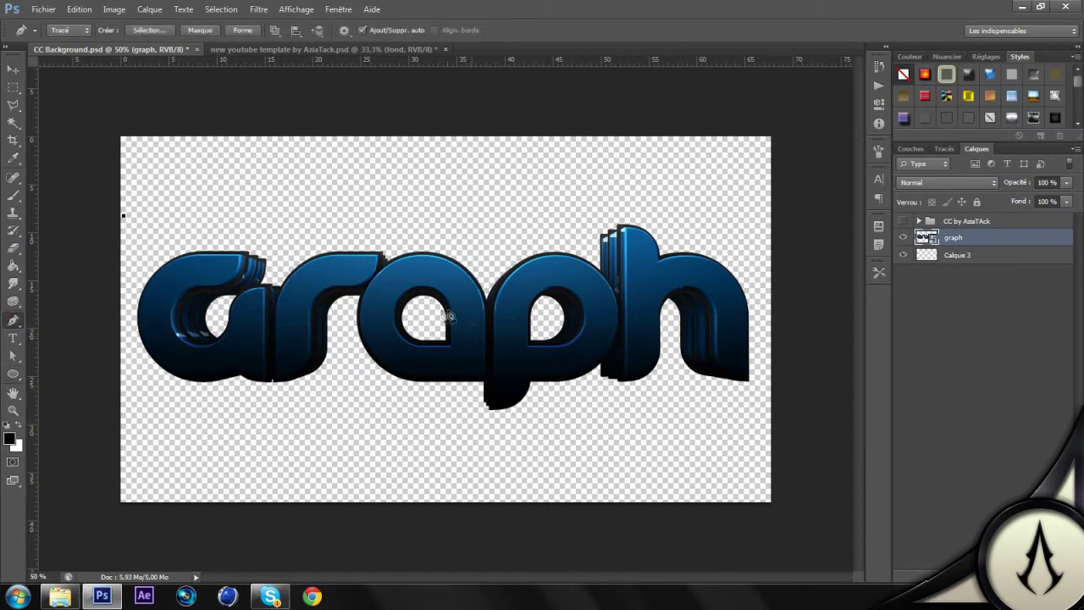
drag(437, 314, 323, 190)
click(124, 216)
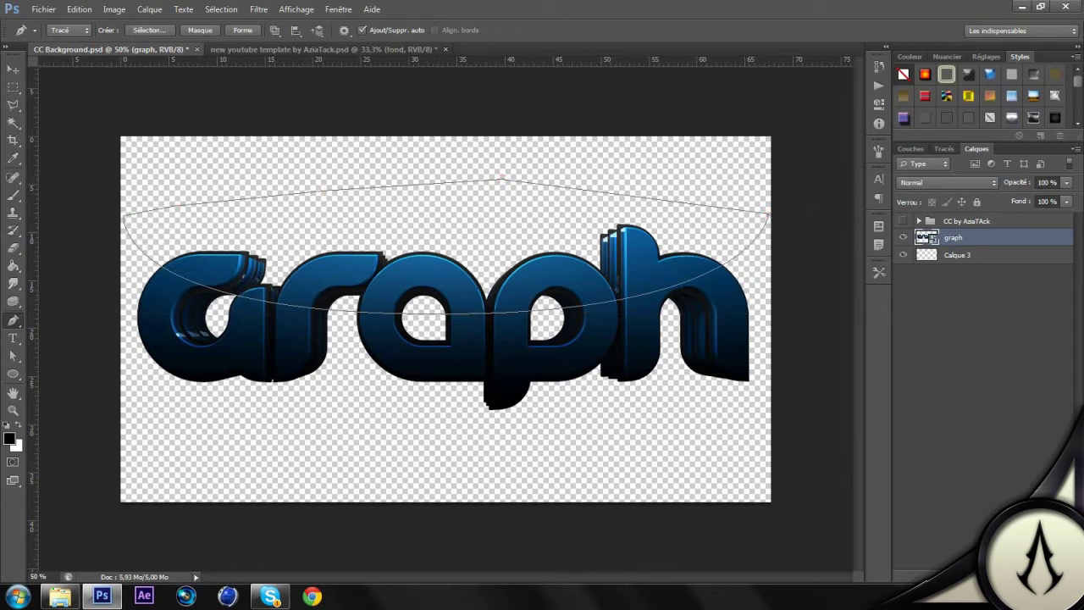
Add a new layer above the graph layer and convert the path into a new selection with a 0 px radius.
click(149, 10)
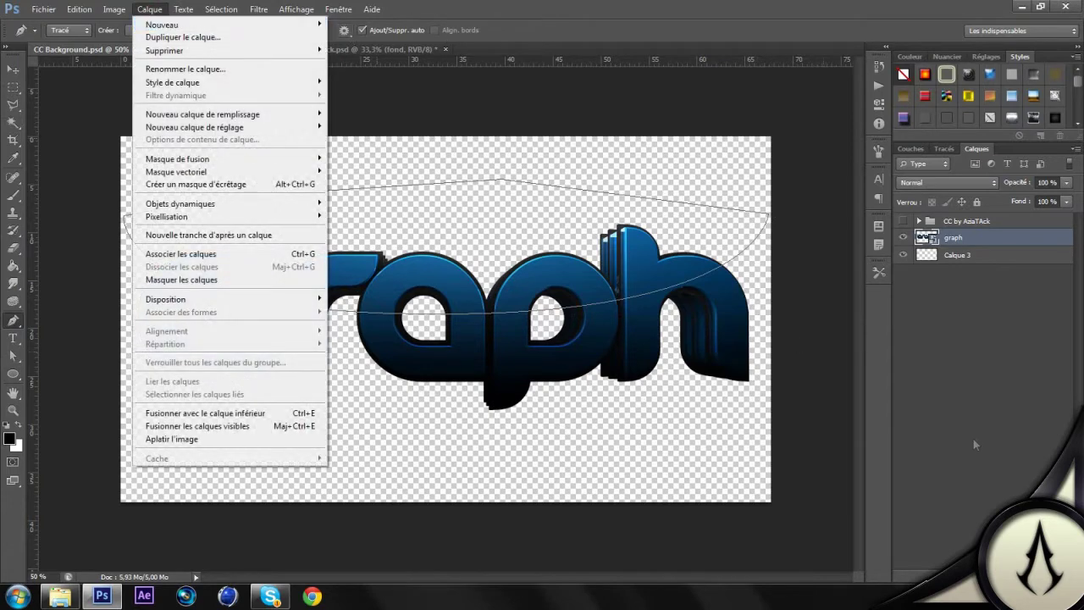
key(ctrl+shift+alt+n)
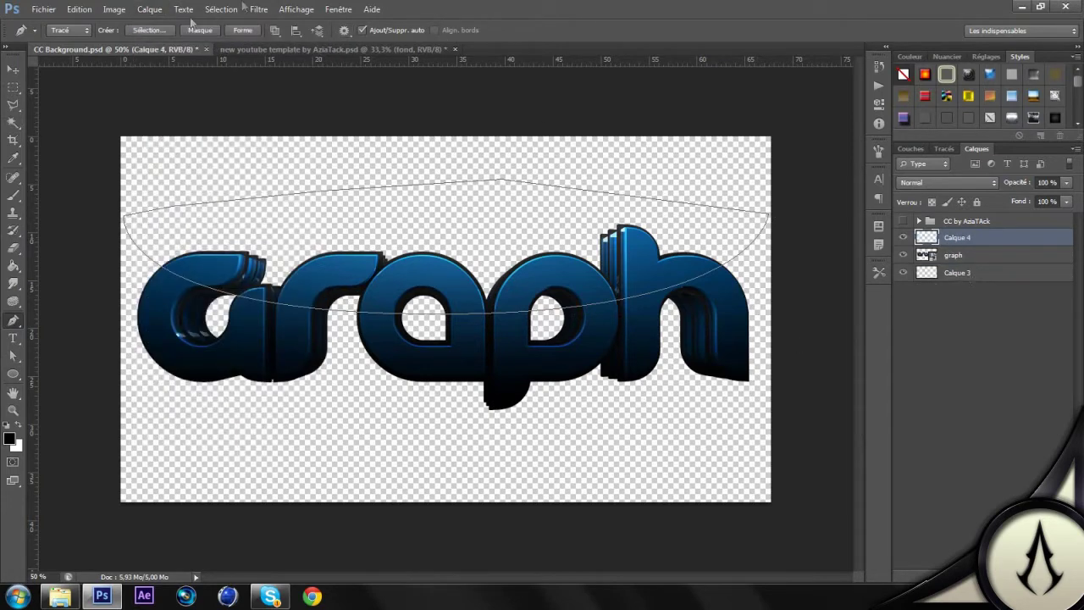
click(321, 219)
right_click(321, 222)
click(390, 286)
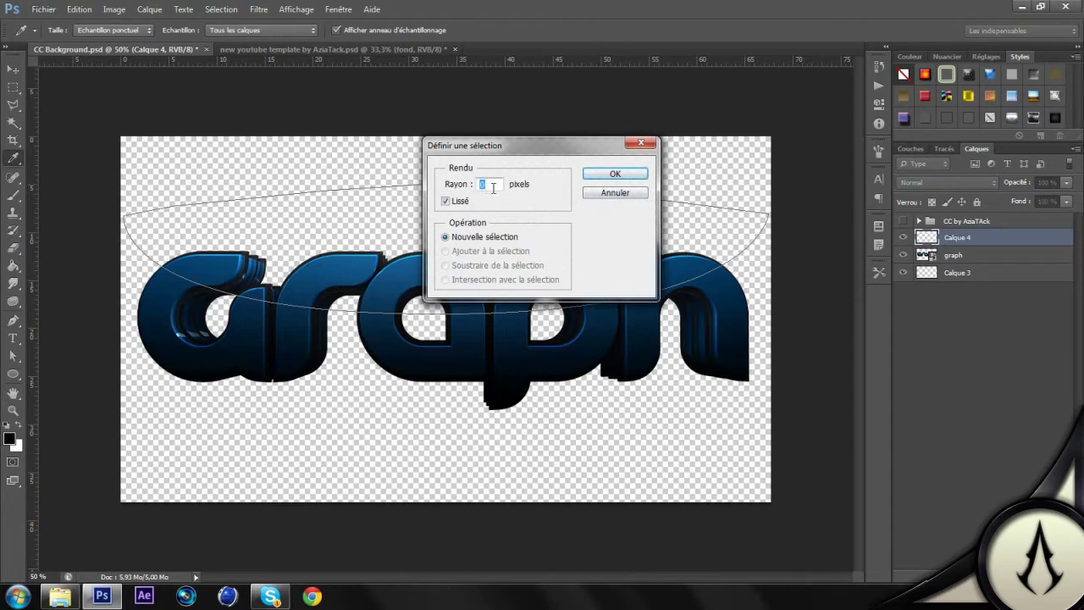
click(605, 175)
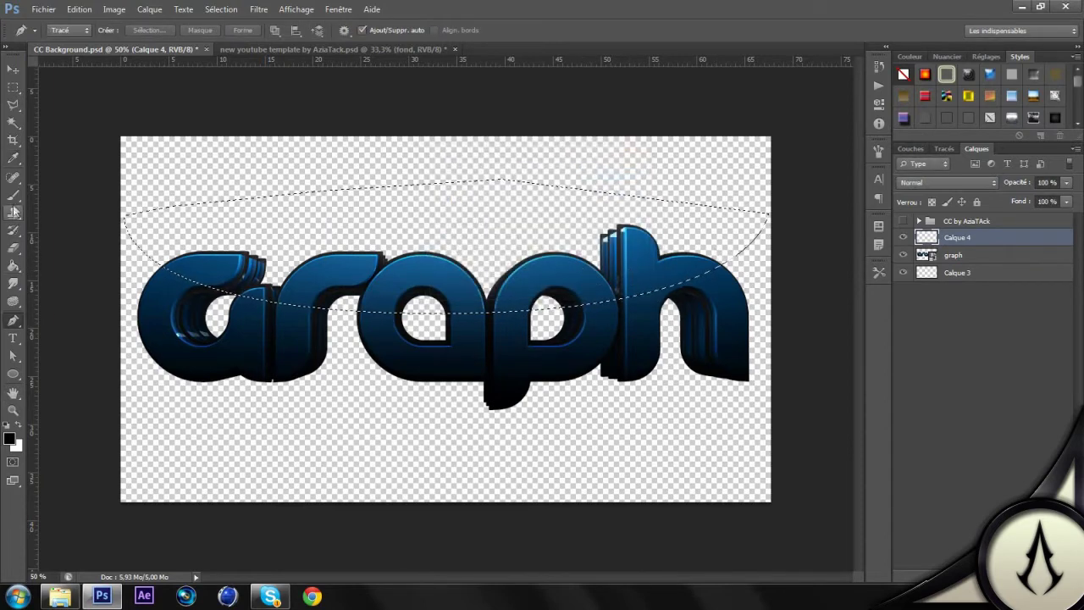
Set up a soft round brush with a 494 px size, 0% hardness and about 64% opacity.
drag(12, 194, 85, 193)
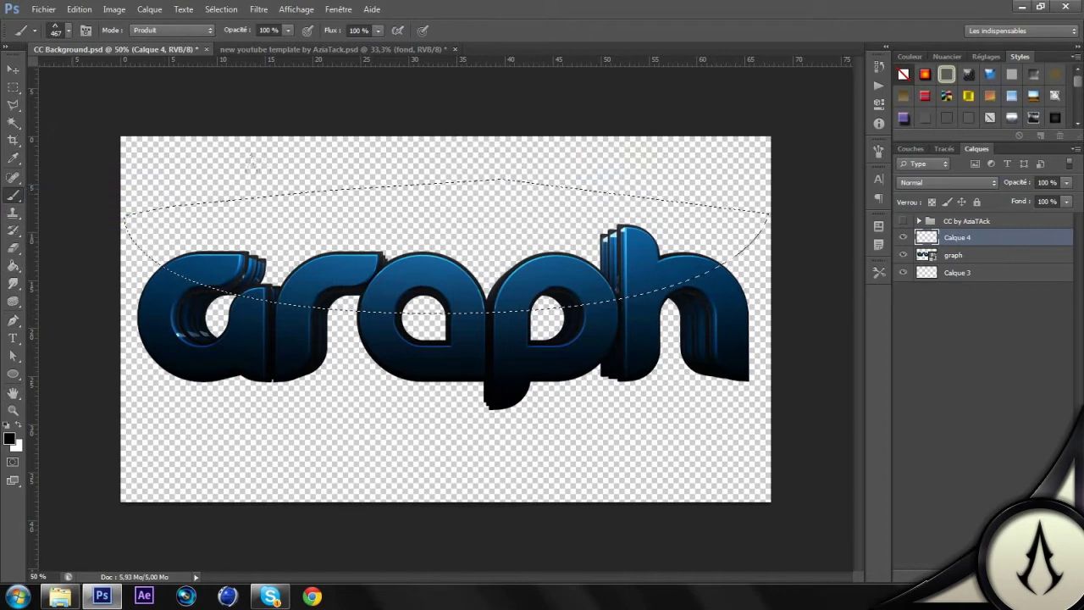
right_click(299, 251)
scroll(339, 449, down, 3)
scroll(360, 349, up, 3)
click(336, 355)
click(438, 284)
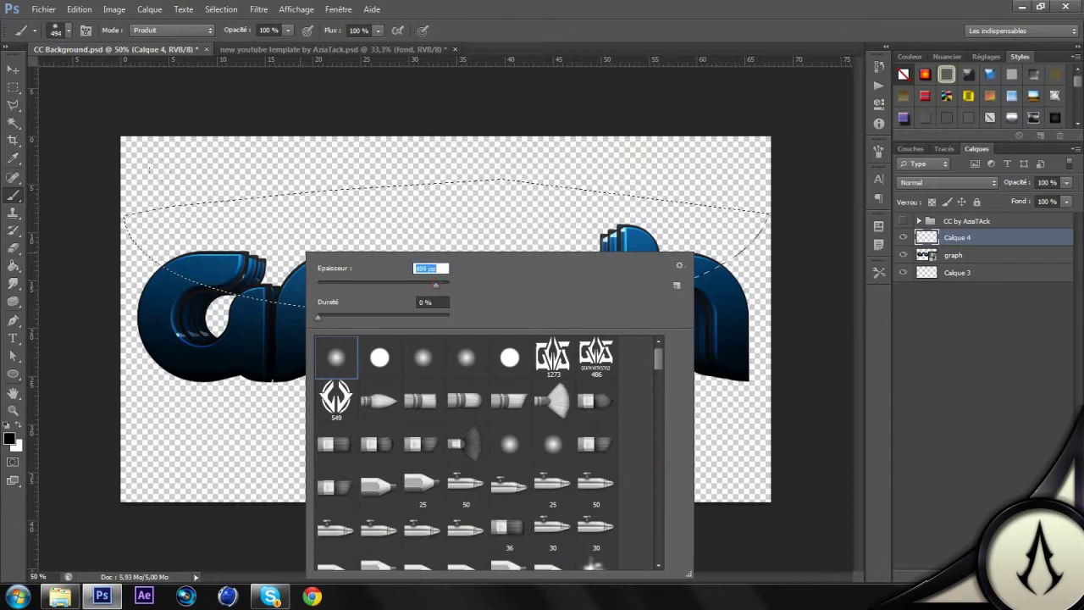
click(289, 31)
drag(286, 46, 265, 46)
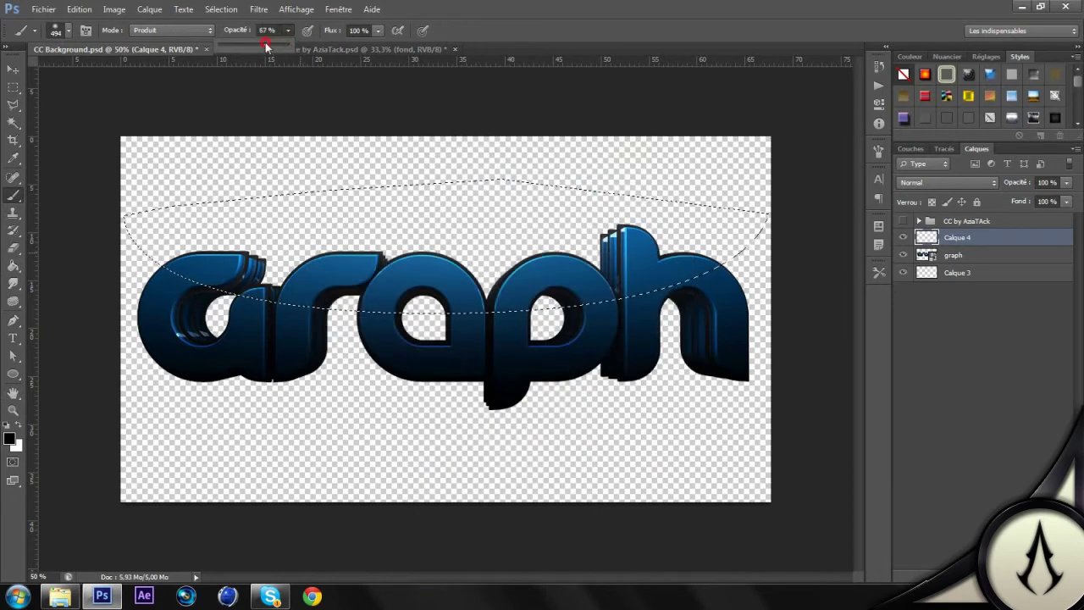
Paint a white gloss along the curved lower part of the selection on the new layer, then clear the selection.
key(x)
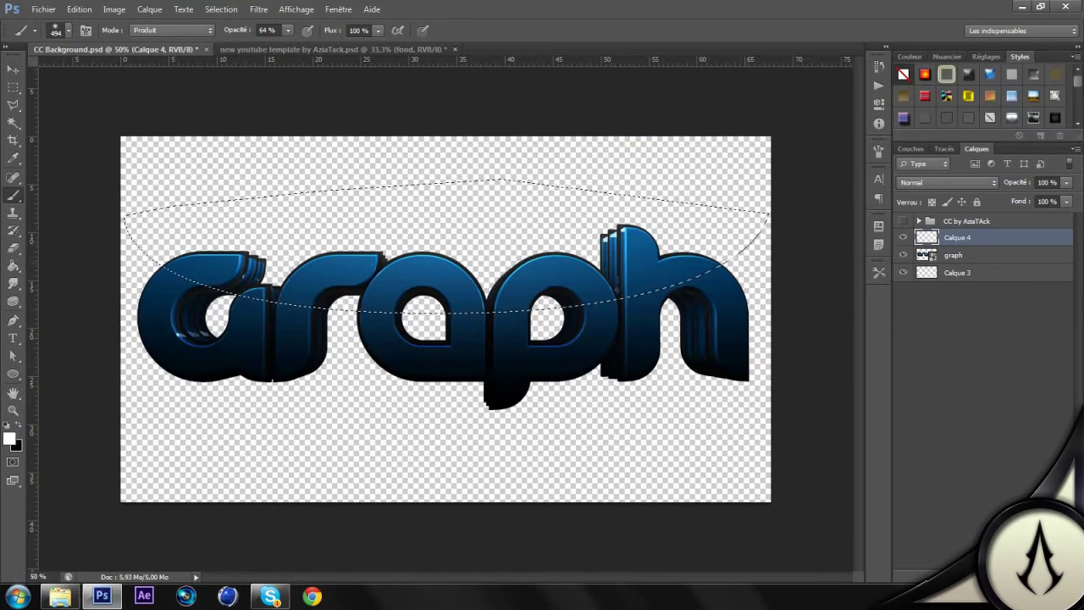
click(176, 298)
mouse_move(176, 298)
mouse_down()
mouse_move(470, 307)
mouse_move(766, 271)
mouse_up()
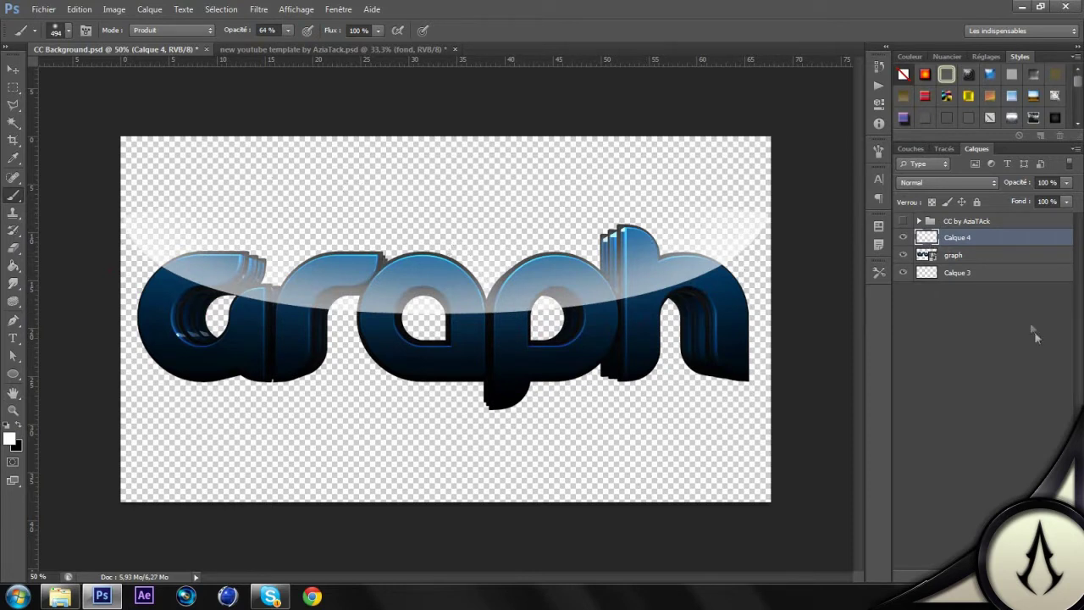
Copy the gloss inside the graph layer's outline to a new layer and delete the original gloss layer.
ctrl+click(924, 256)
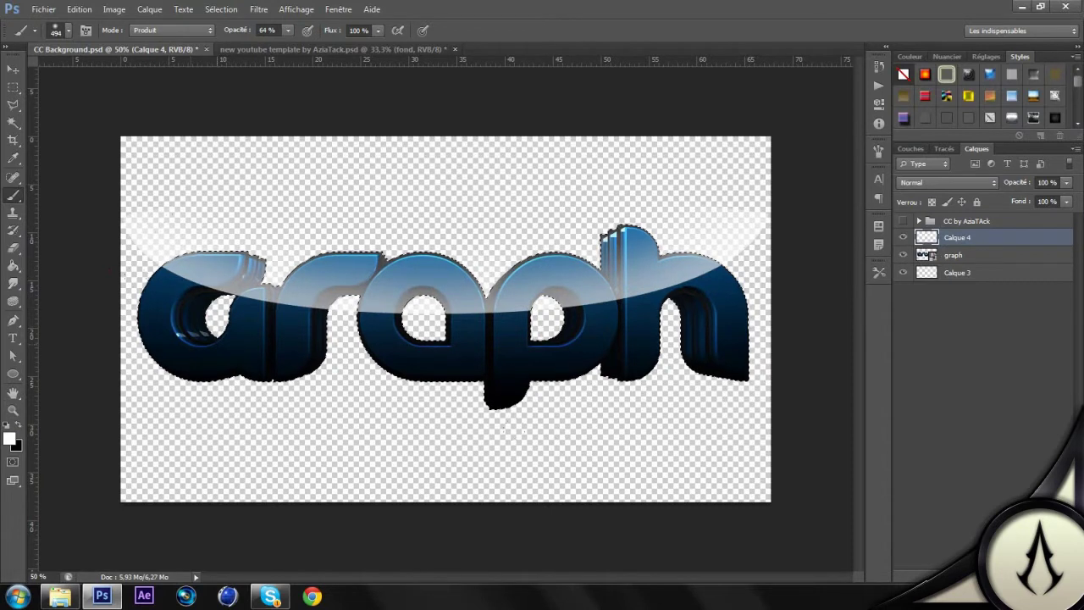
click(12, 87)
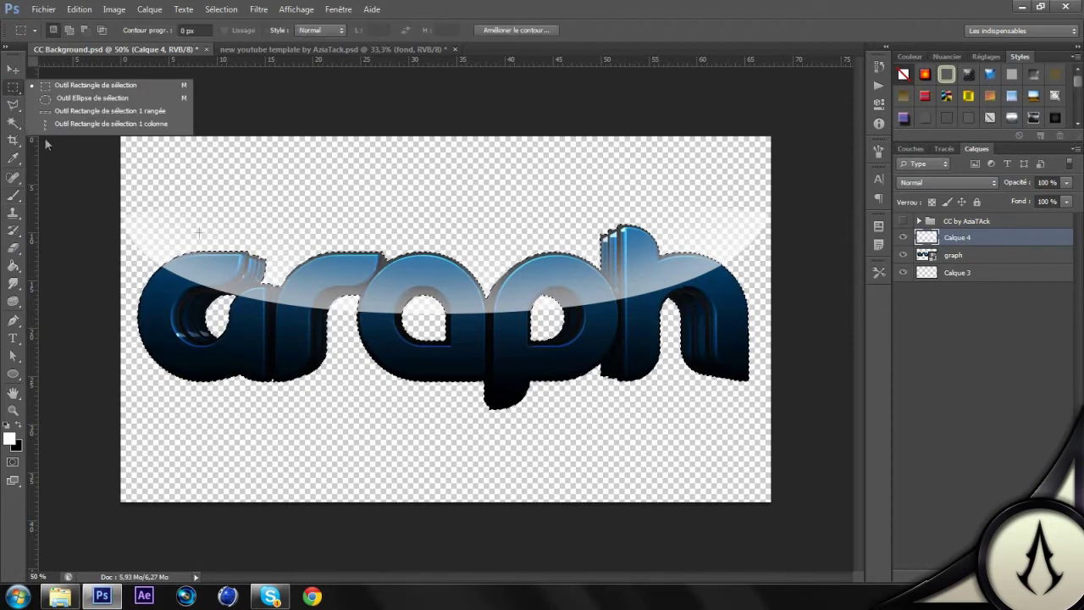
right_click(232, 265)
click(302, 379)
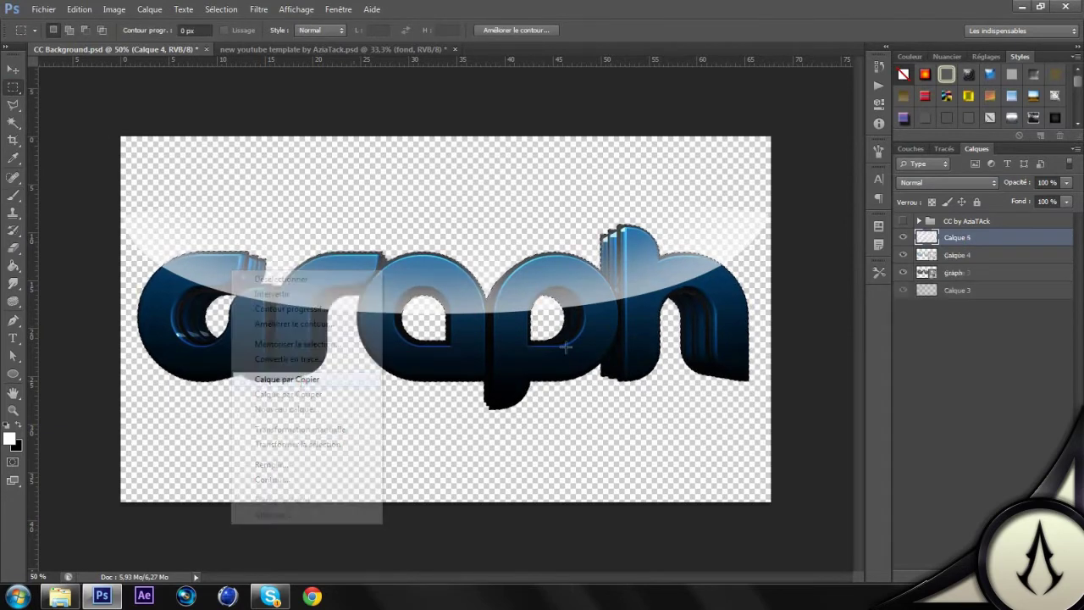
key(Delete)
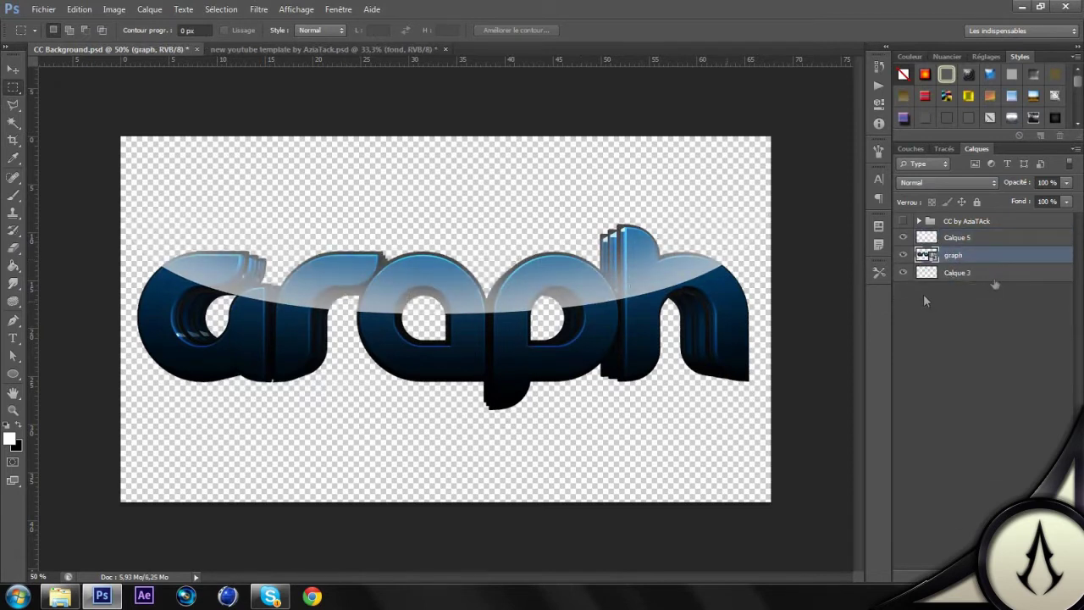
Lower the opacity of the white gloss layer above the graph layer to 19%.
click(983, 240)
click(962, 256)
drag(960, 238, 940, 247)
click(1066, 182)
drag(1053, 201, 1007, 198)
click(990, 417)
click(937, 344)
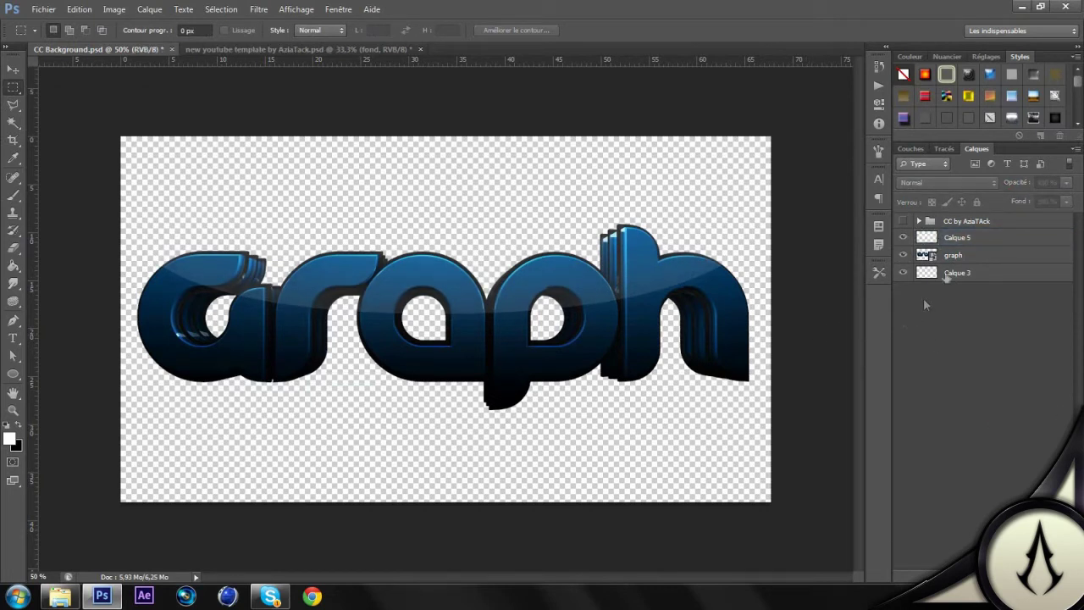
Fill the empty bottom layer with solid black to give the lettering a dark background.
click(951, 278)
click(12, 264)
click(19, 426)
click(580, 213)
click(939, 343)
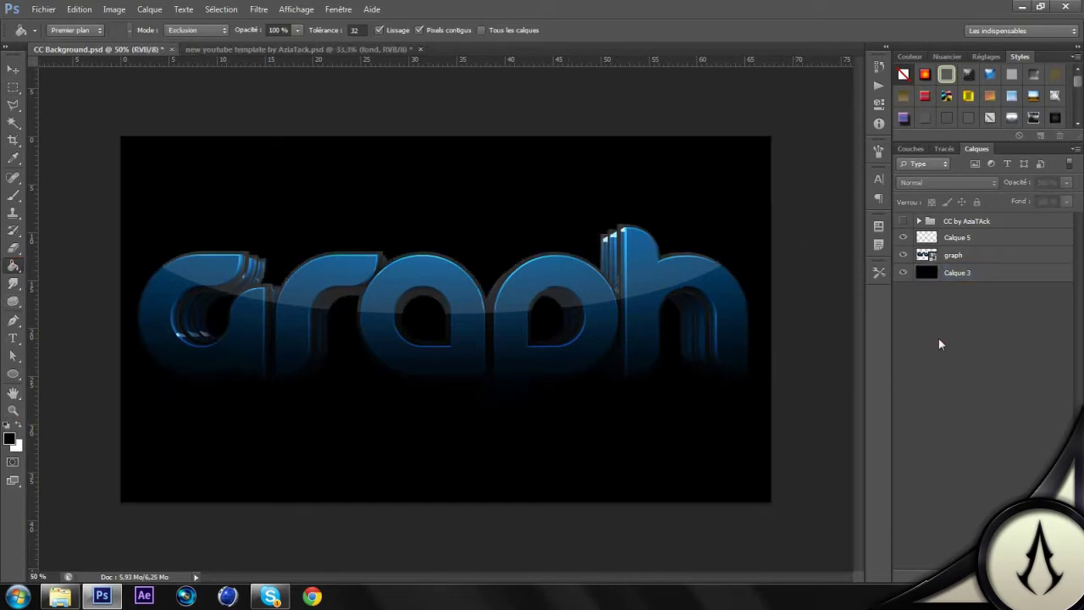
Set the gloss layer's blend mode to Incrustation and its opacity to 63%.
click(957, 238)
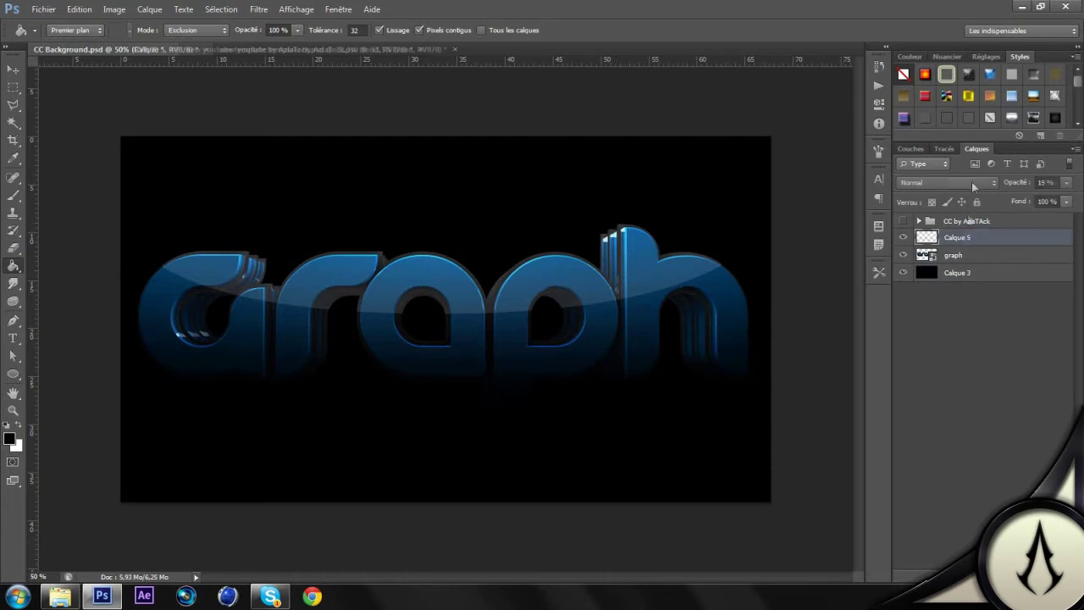
click(947, 182)
click(925, 362)
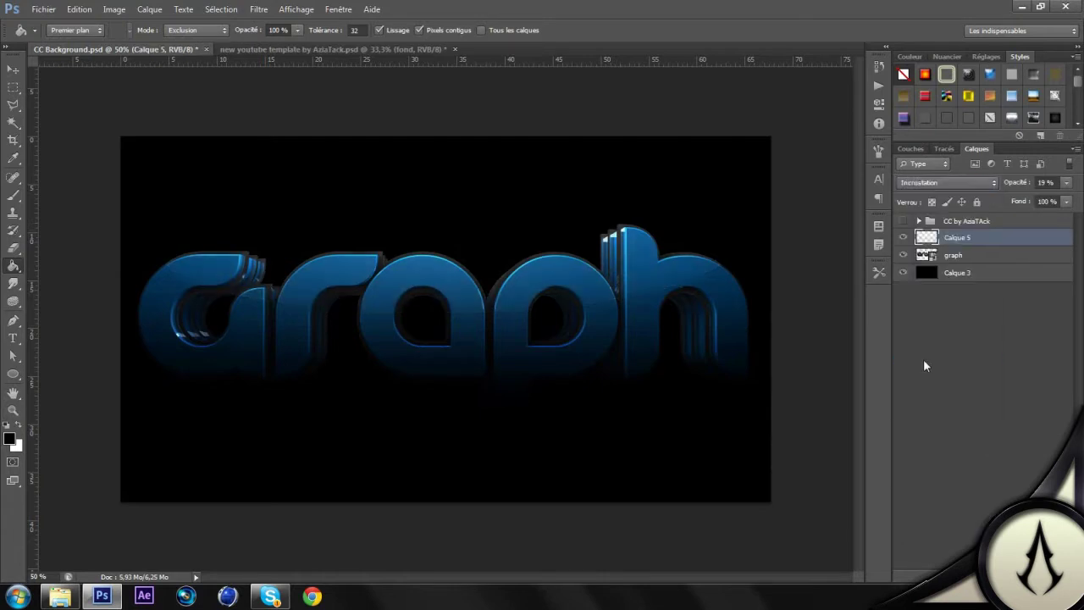
click(1065, 183)
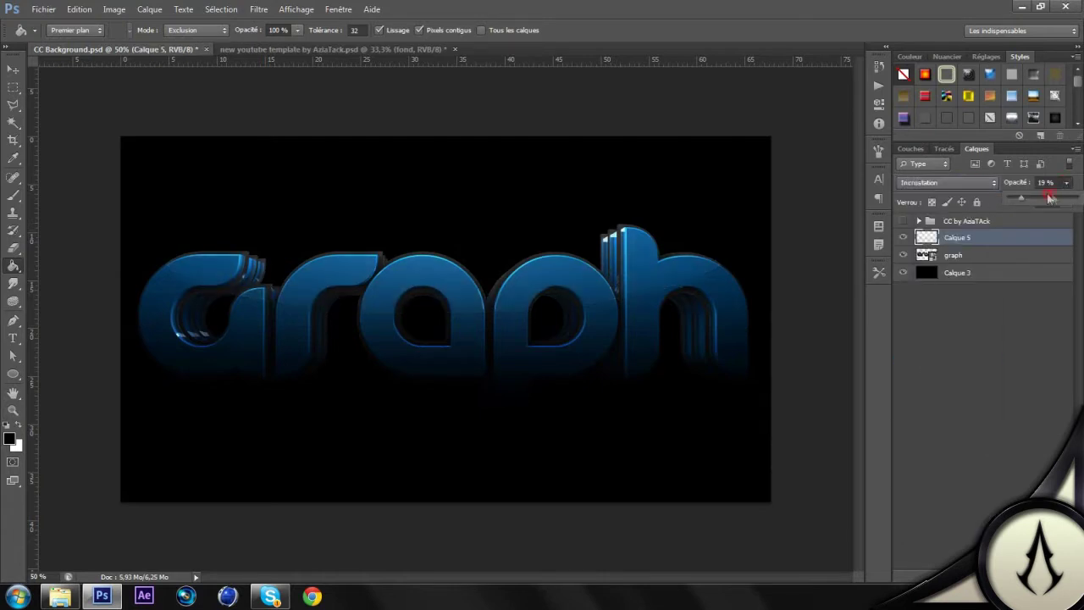
drag(1047, 198, 1050, 200)
click(1045, 332)
click(965, 337)
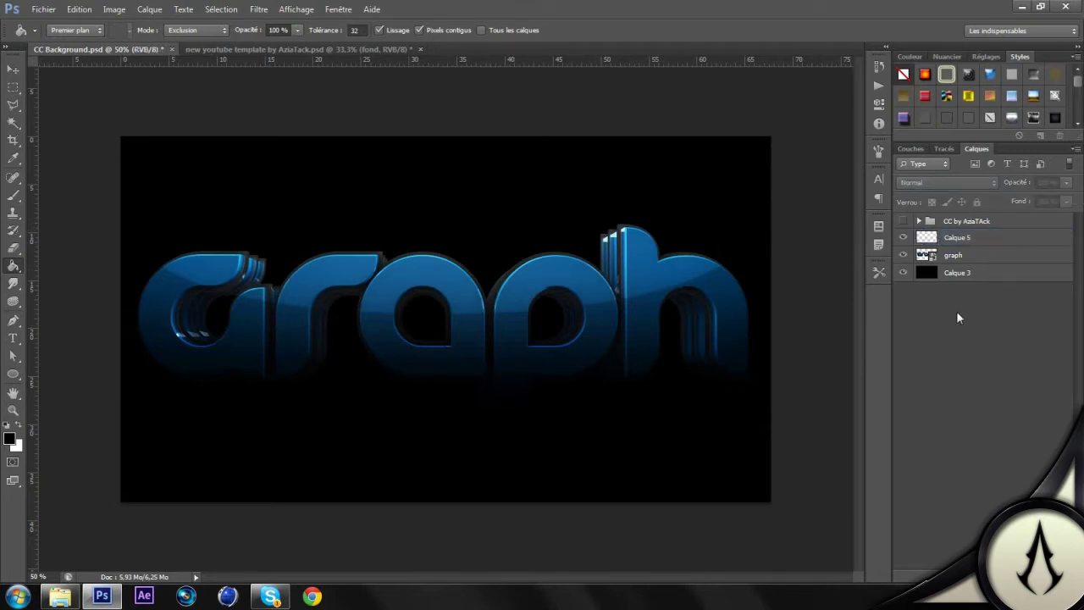
Draw a thin Pen path inside the left edge of the letter r, tapering along the curve at its upper end.
click(12, 320)
click(972, 240)
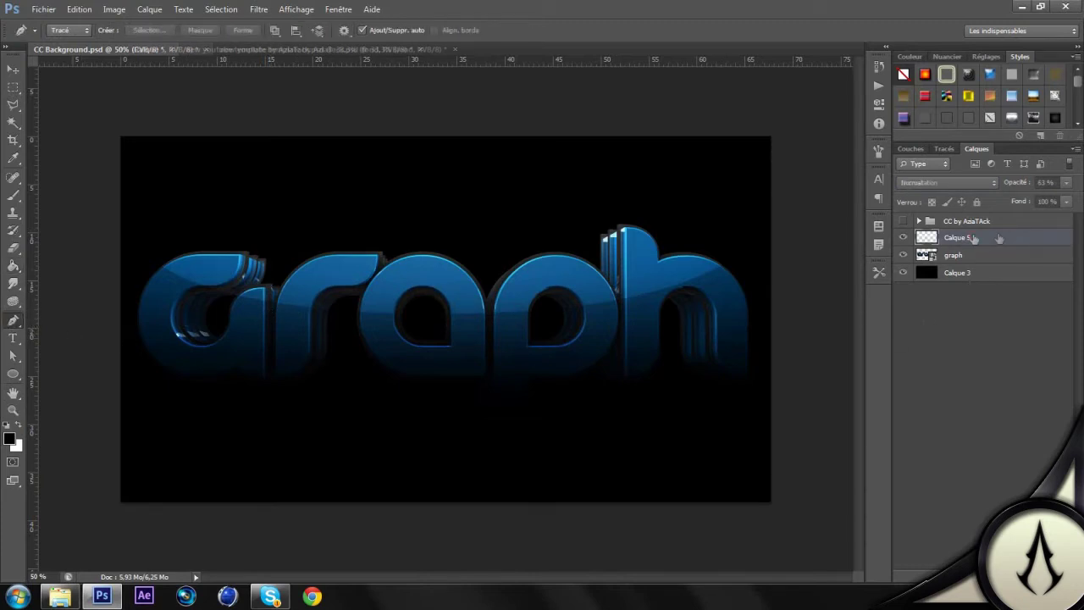
scroll(309, 341, up, 4)
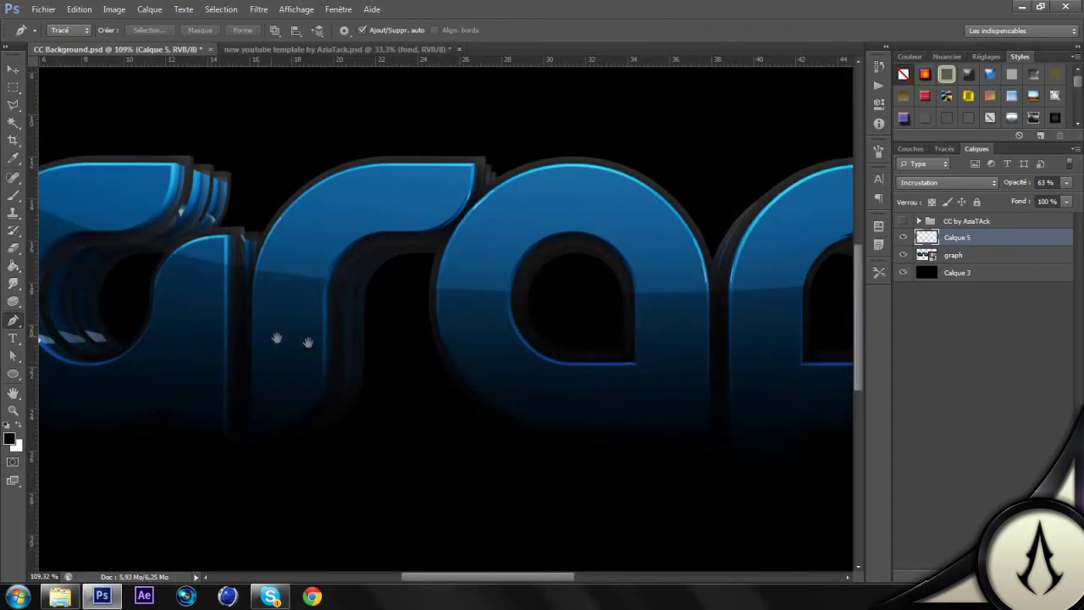
scroll(323, 317, up, 1)
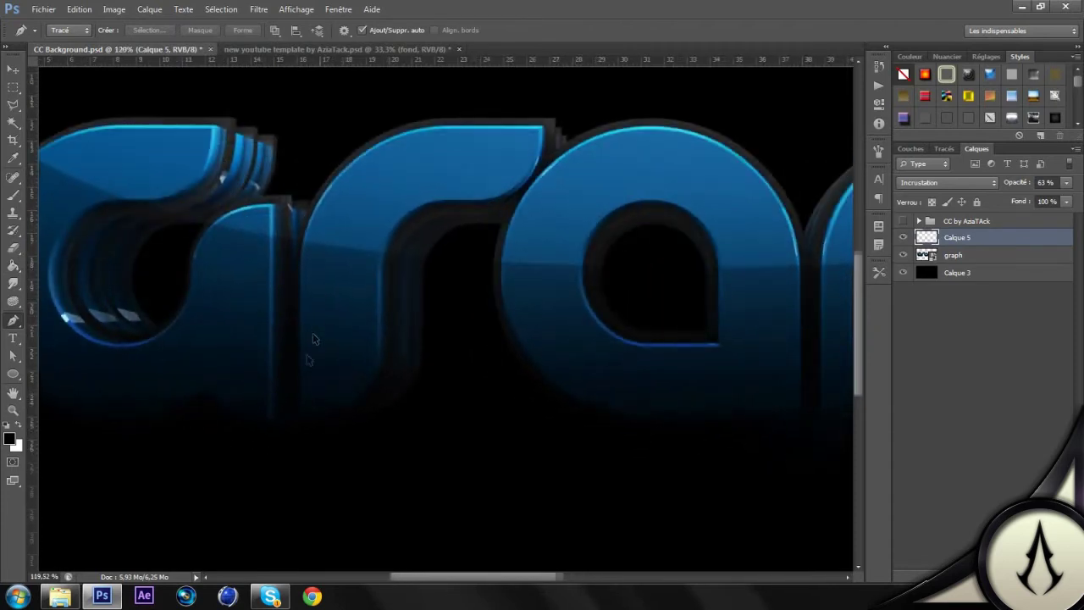
click(311, 387)
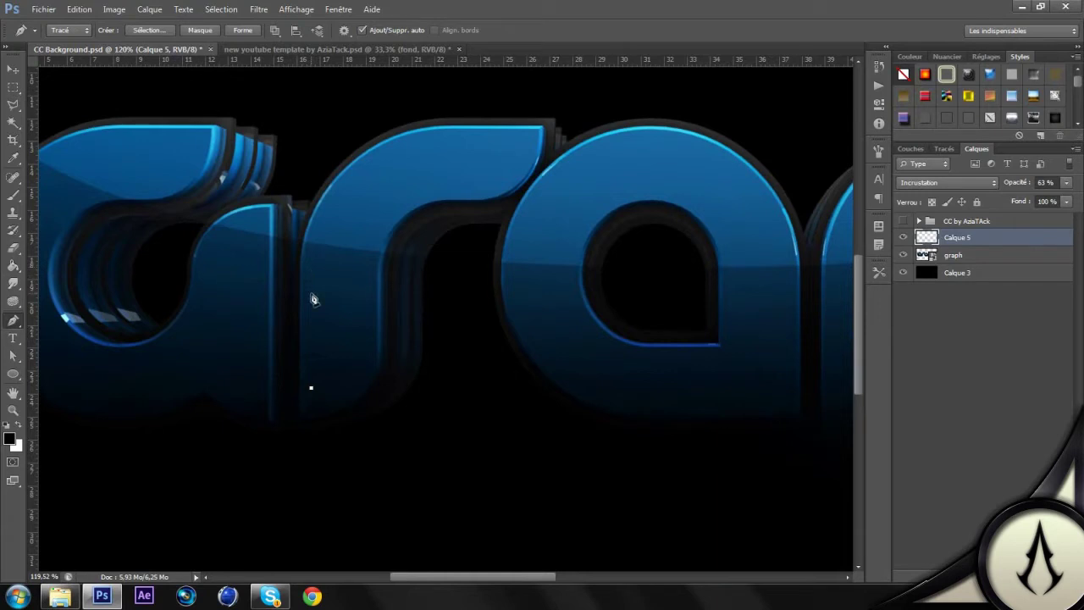
click(311, 268)
drag(336, 204, 360, 180)
click(337, 205)
drag(318, 268, 323, 293)
click(318, 268)
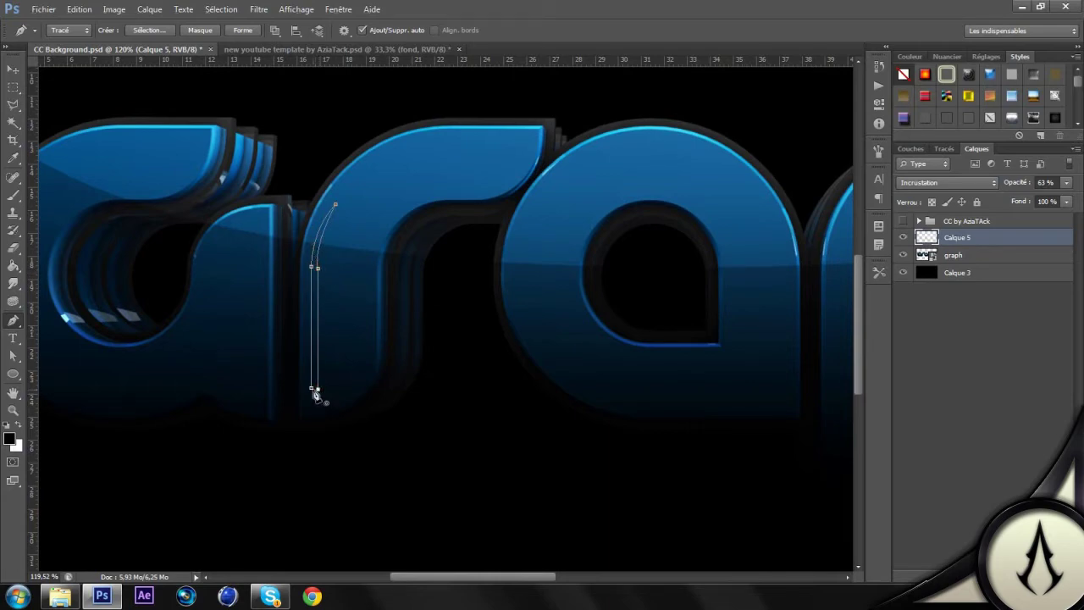
Add a new layer above the gloss layer and convert the thin path on the letter r into a selection.
scroll(349, 329, down, 3)
scroll(348, 326, down, 3)
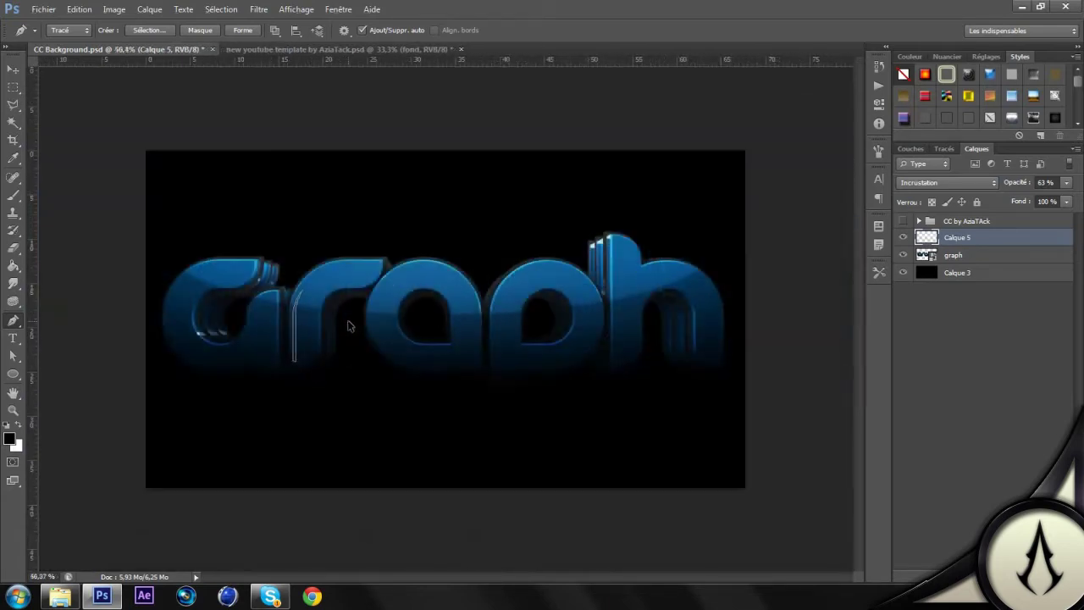
scroll(351, 314, up, 3)
key(ctrl+shift+alt+n)
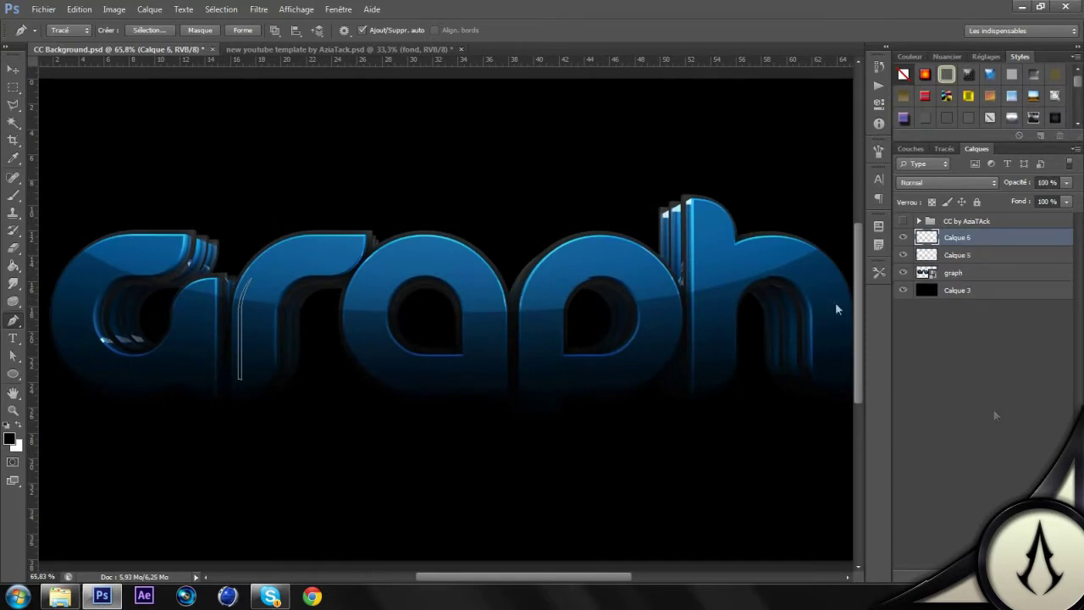
right_click(302, 315)
click(333, 89)
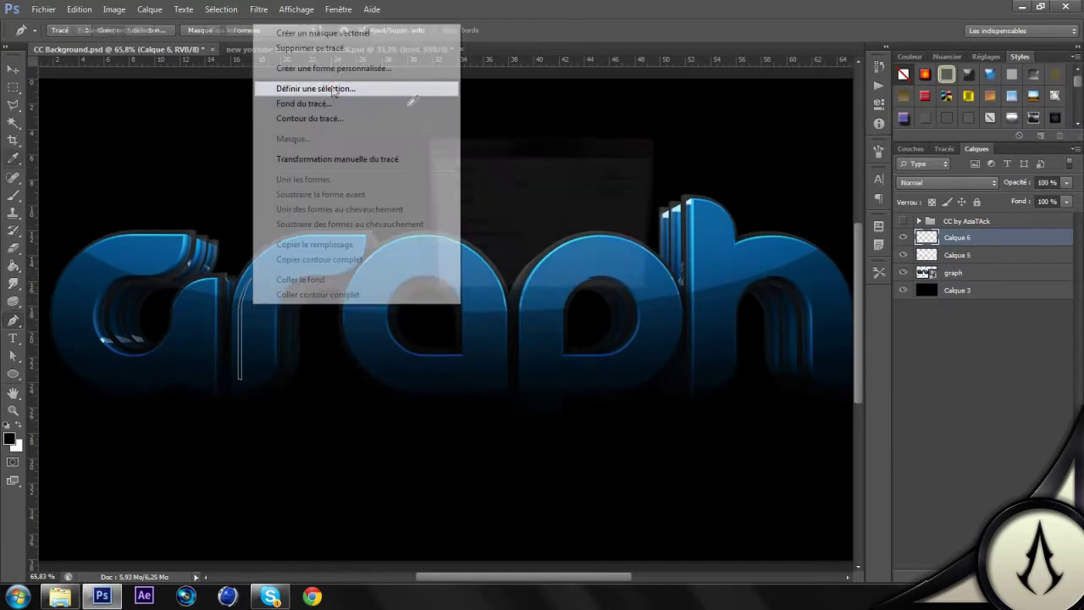
key(Return)
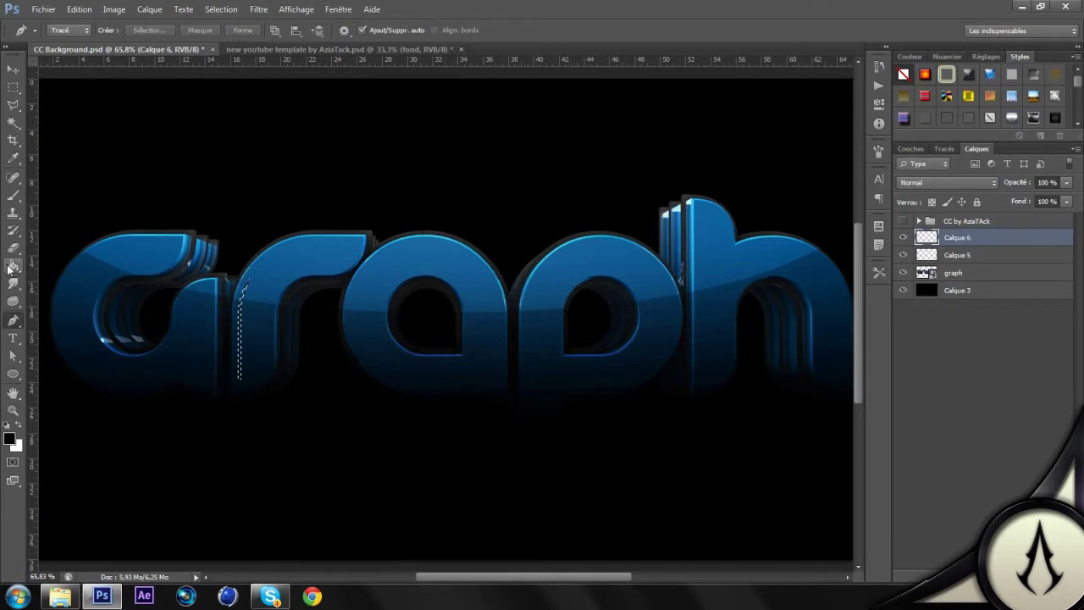
Fill the thin selection on the new layer with white and clear the selection.
click(13, 268)
key(x)
click(250, 320)
key(ctrl+d)
scroll(218, 321, up, 5)
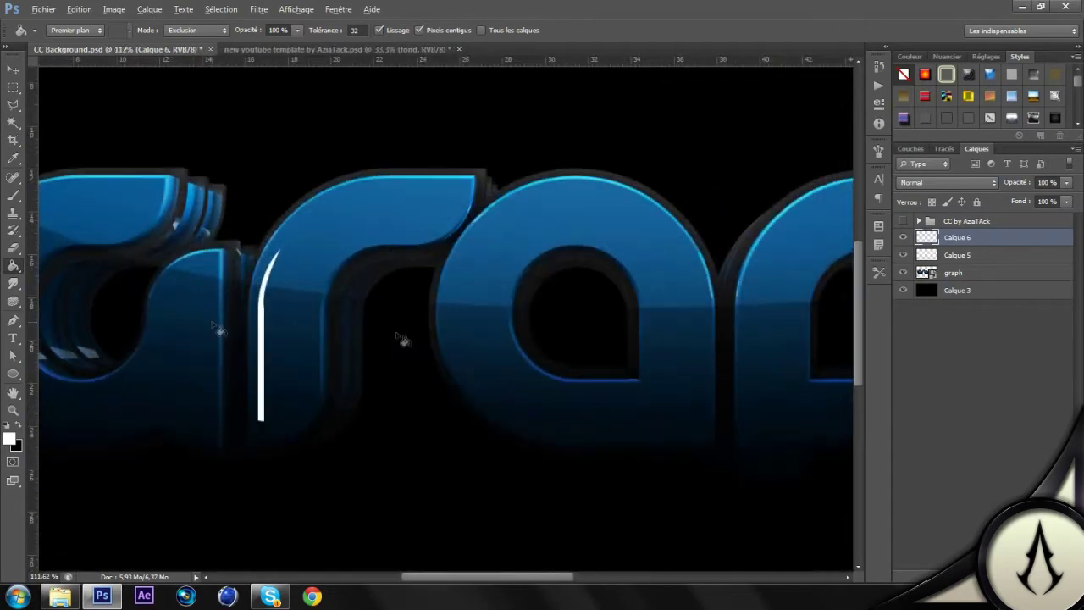
Add a colour overlay to the thin stripe's layer in turquoise green 00ffcc at 100% opacity.
double_click(997, 241)
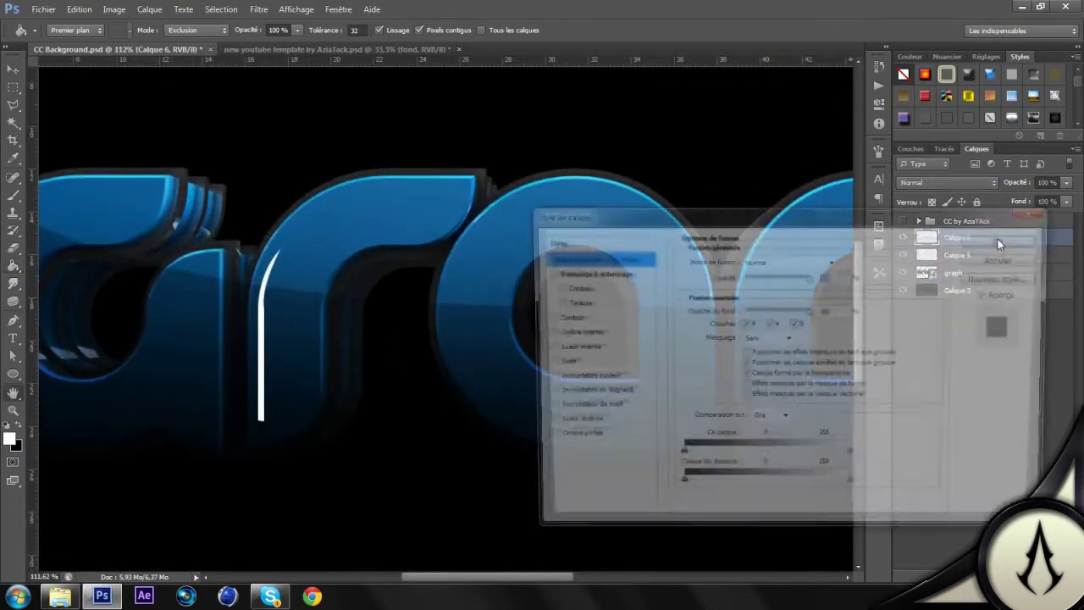
click(546, 377)
click(583, 376)
click(851, 260)
click(596, 448)
click(547, 364)
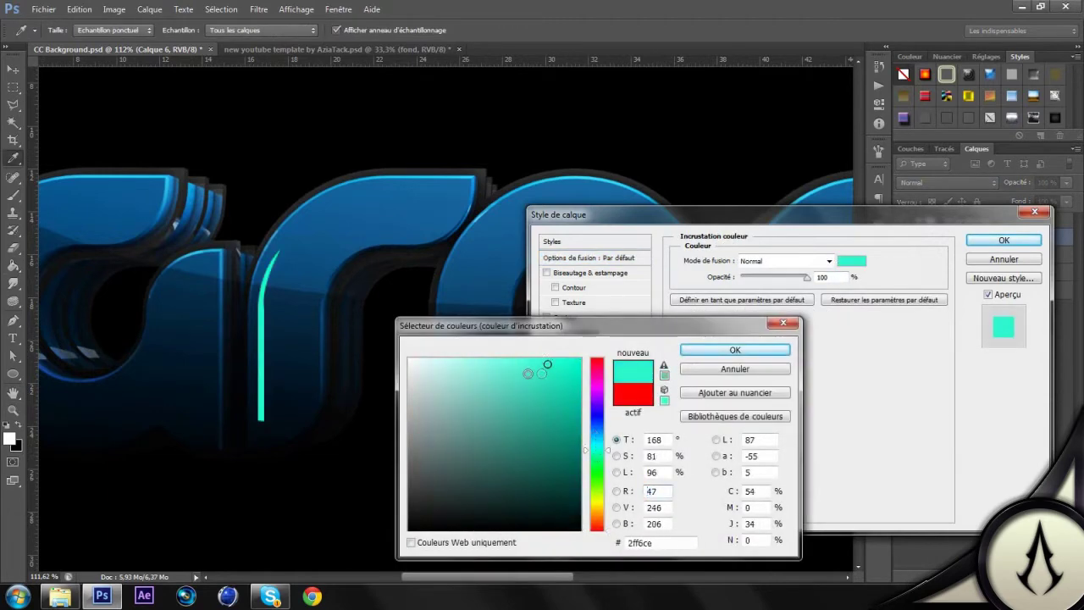
drag(547, 364, 581, 380)
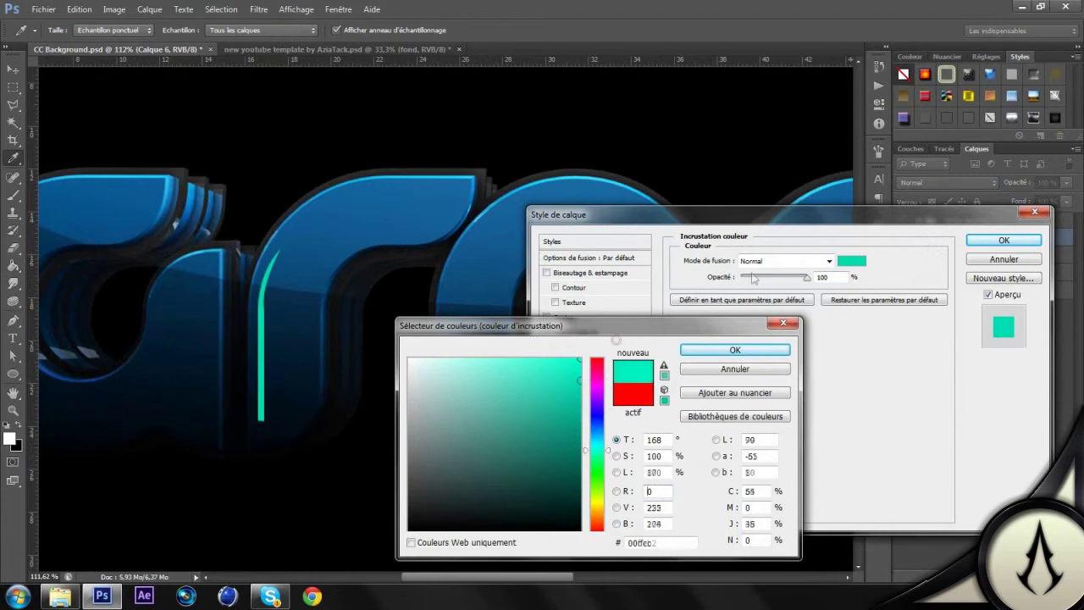
drag(616, 339, 622, 337)
click(783, 350)
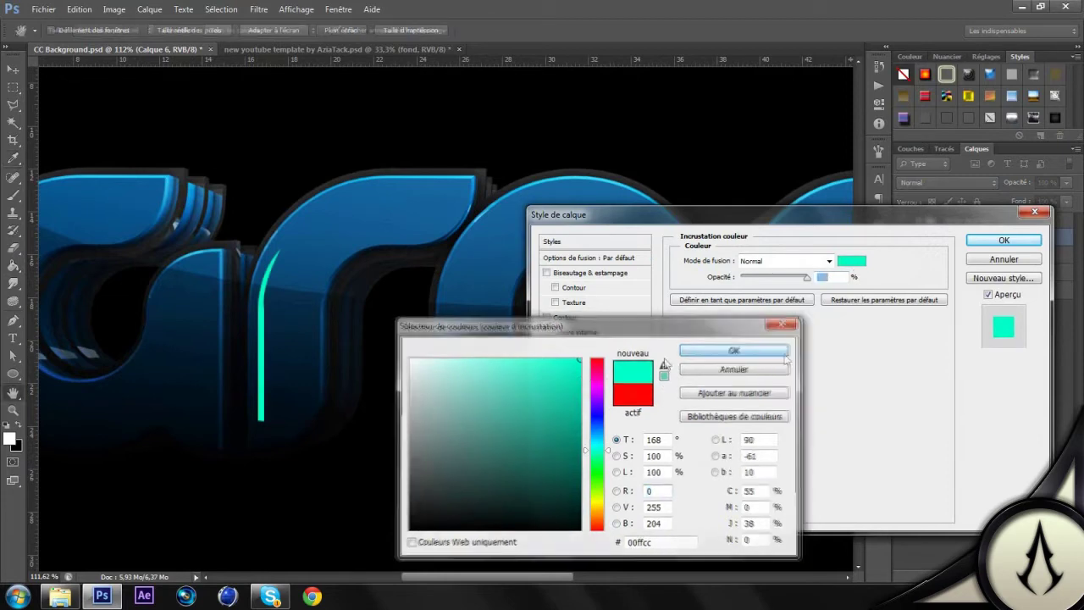
Add a black inner shadow in Produit mode to the stripe at 75% opacity, with a 176° angle and 5 px size.
click(546, 332)
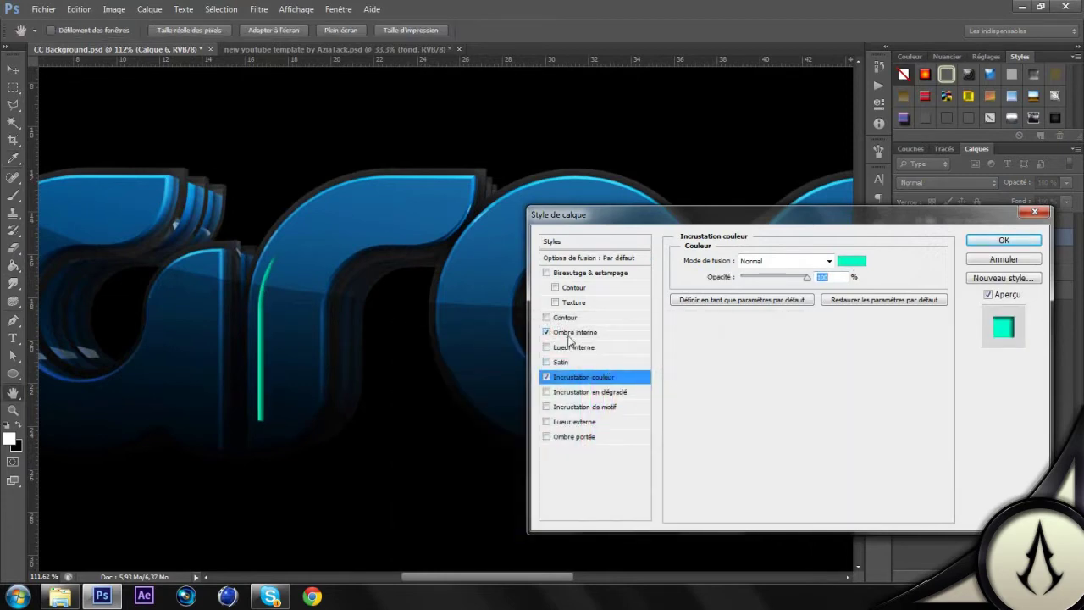
click(568, 332)
click(743, 303)
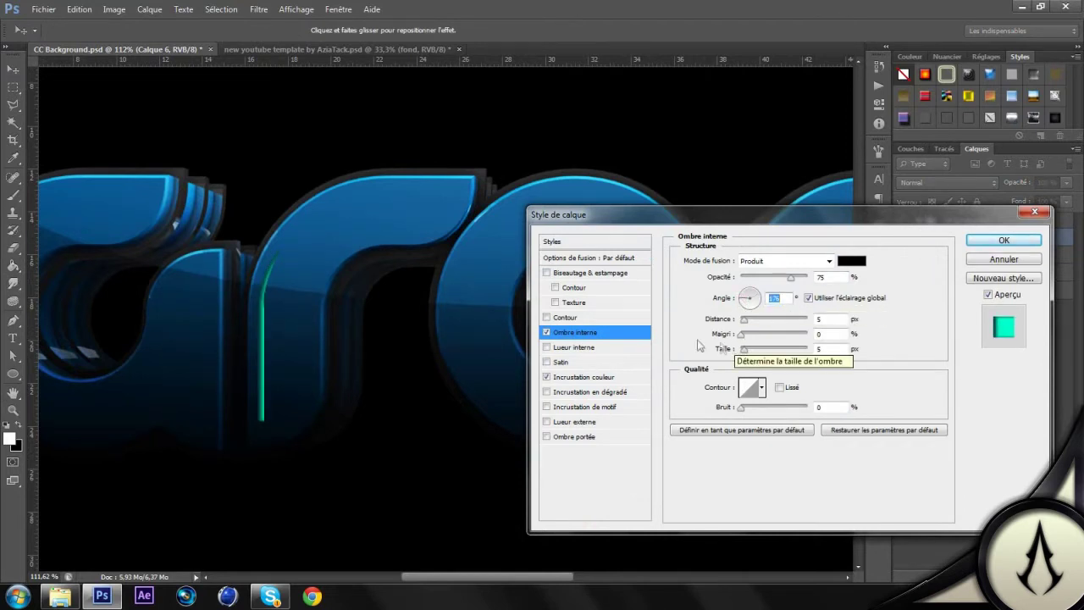
click(743, 350)
drag(743, 353, 743, 354)
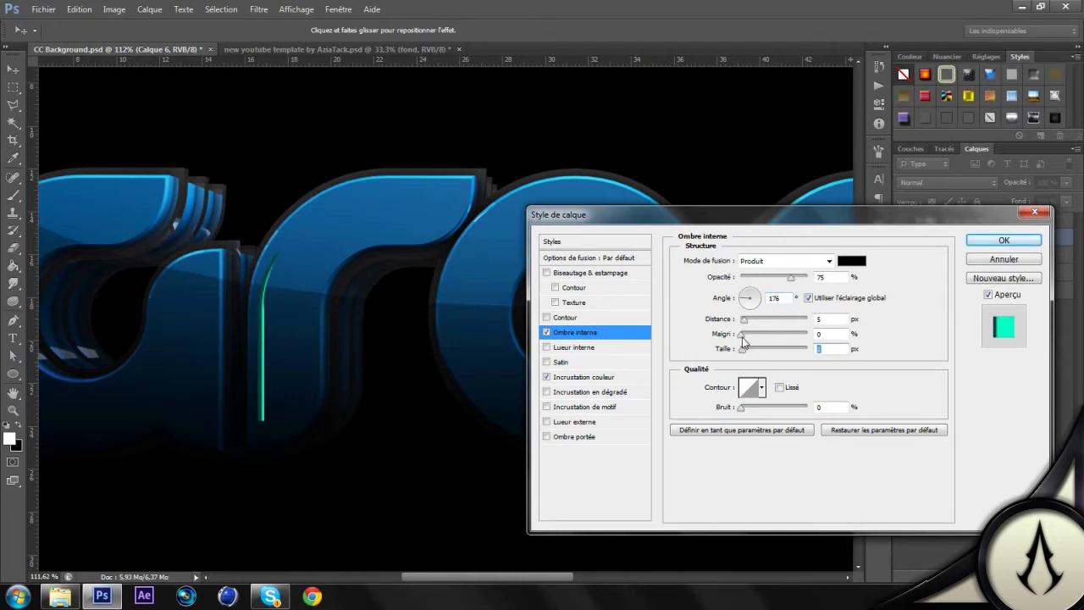
click(741, 334)
click(741, 351)
drag(742, 353, 743, 323)
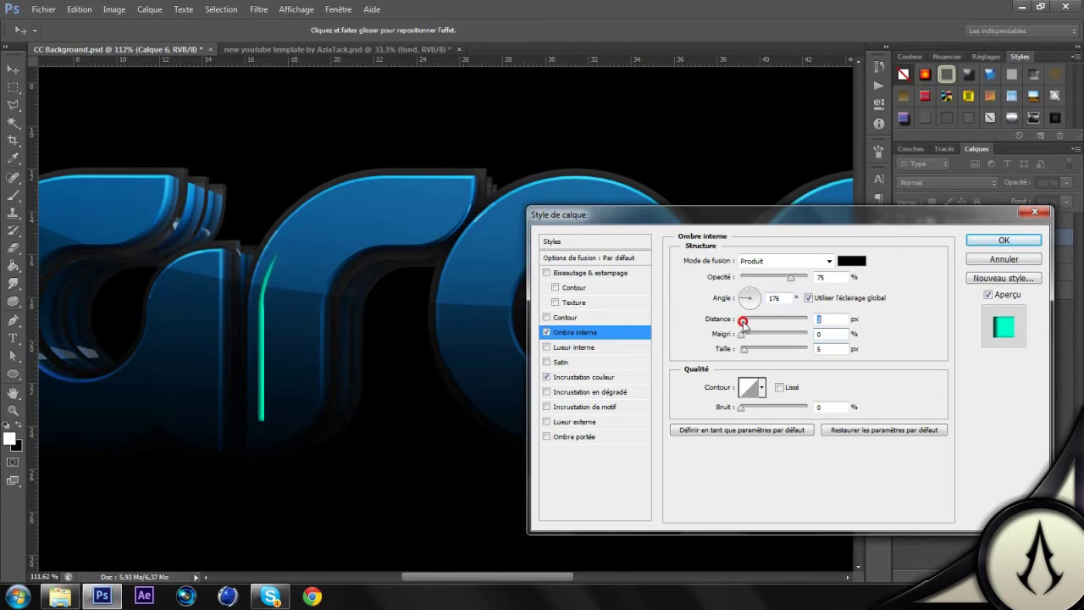
Add a black 1 px outer contour with about 41% opacity to the stripe and apply the layer style.
click(551, 317)
drag(753, 260, 731, 292)
drag(793, 310, 781, 313)
click(1004, 239)
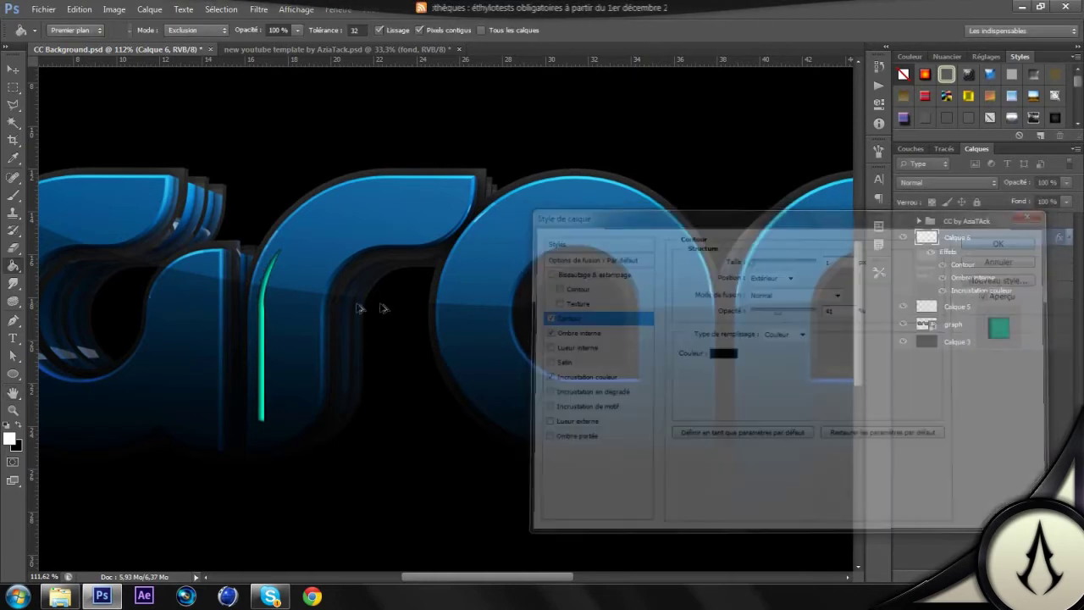
scroll(356, 308, down, 2)
scroll(356, 307, down, 2)
scroll(291, 326, up, 5)
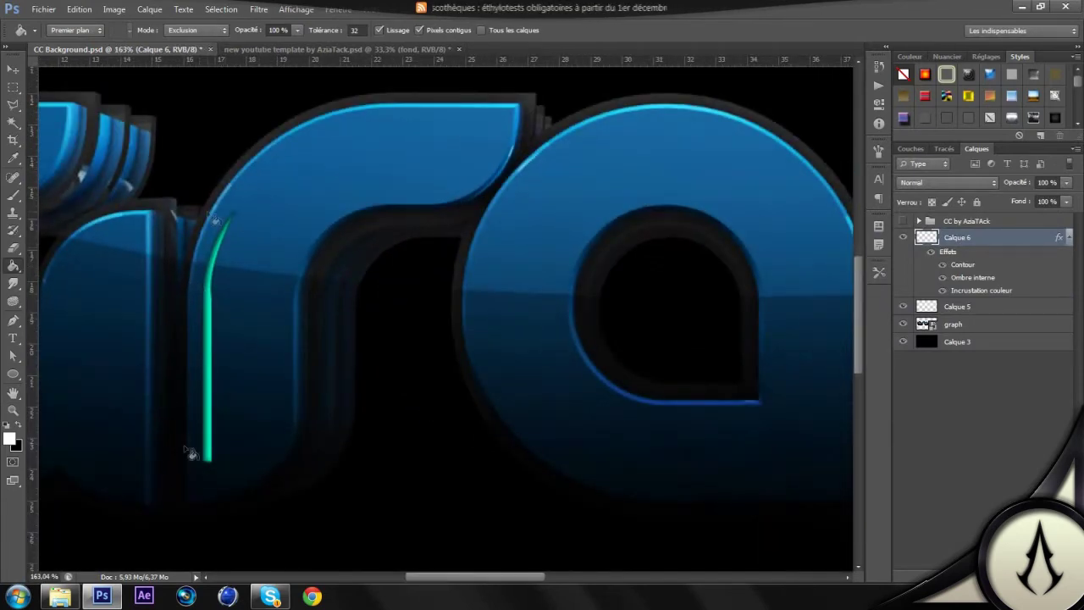
scroll(159, 361, down, 3)
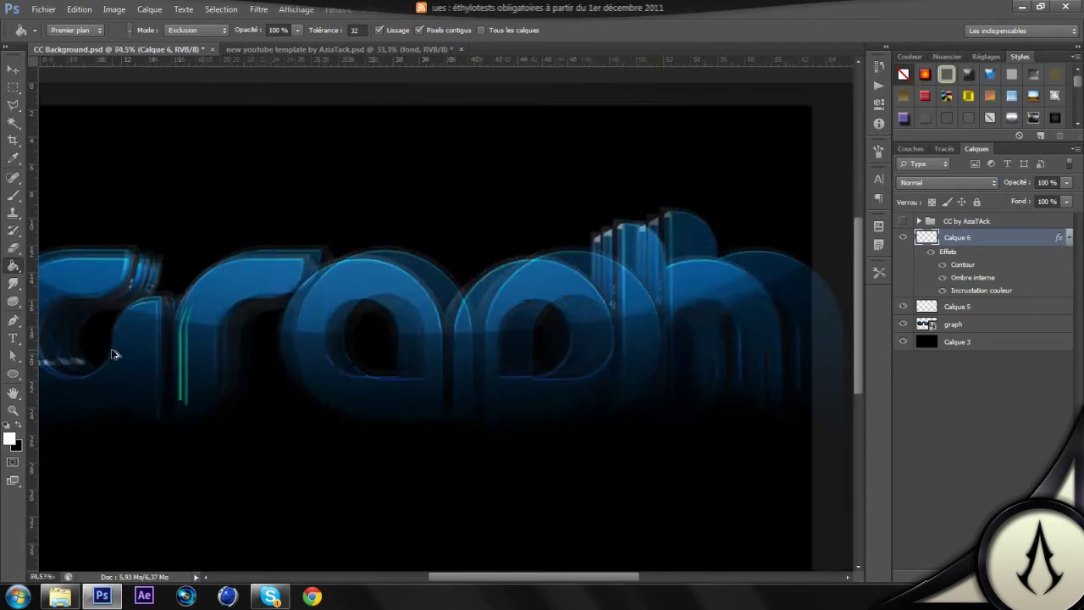
scroll(251, 379, up, 3)
scroll(662, 357, down, 2)
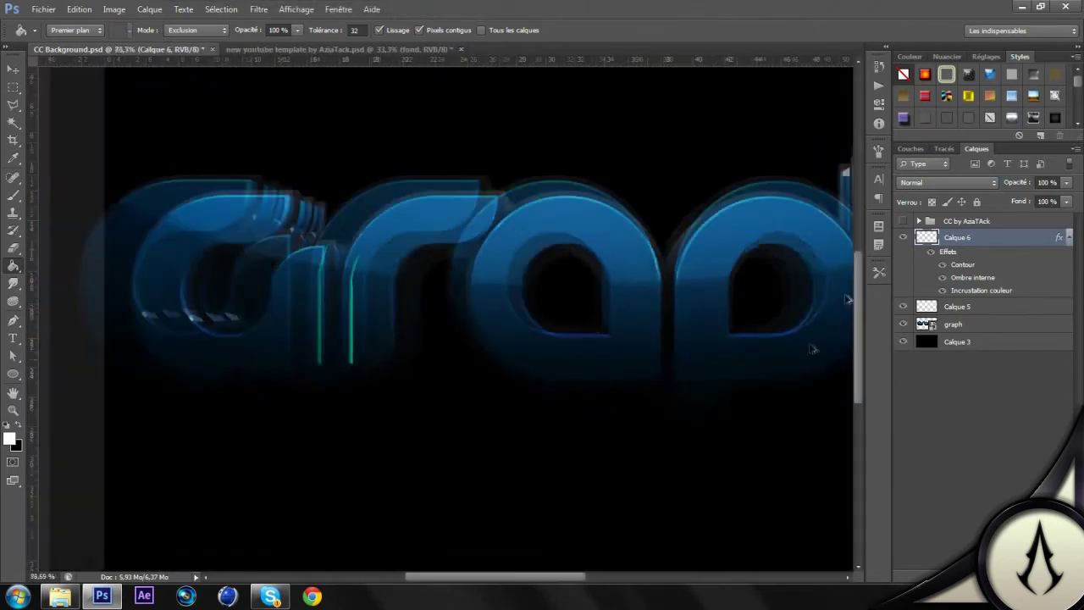
Duplicate the turquoise stripe layer and place the copy just to the right of the original on the letter r.
right_click(988, 243)
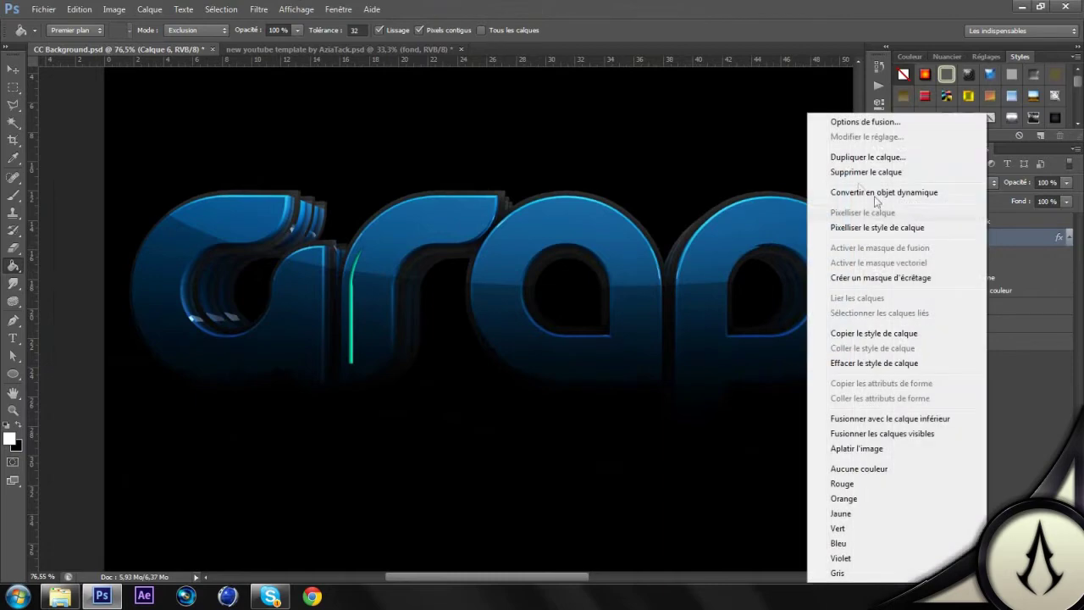
click(839, 160)
key(Return)
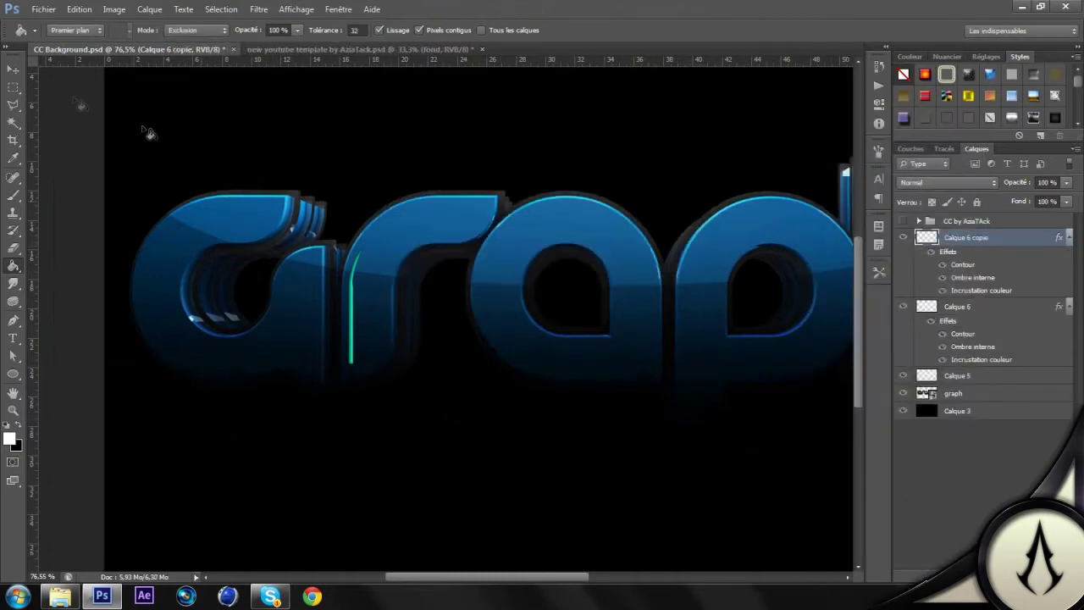
click(13, 68)
scroll(518, 359, up, 3)
scroll(518, 359, up, 2)
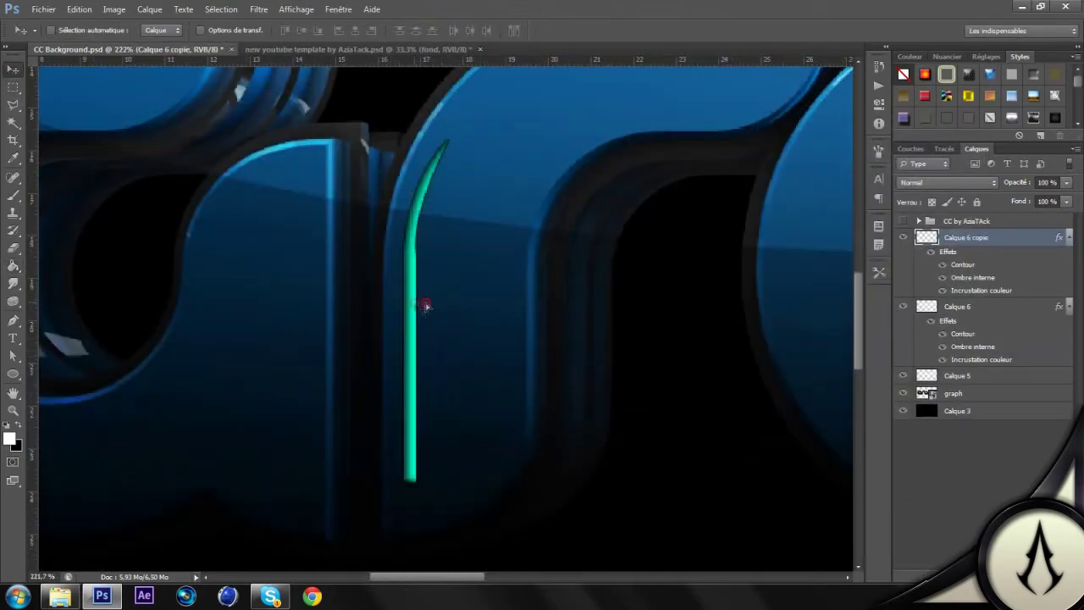
drag(411, 305, 434, 304)
scroll(477, 307, down, 6)
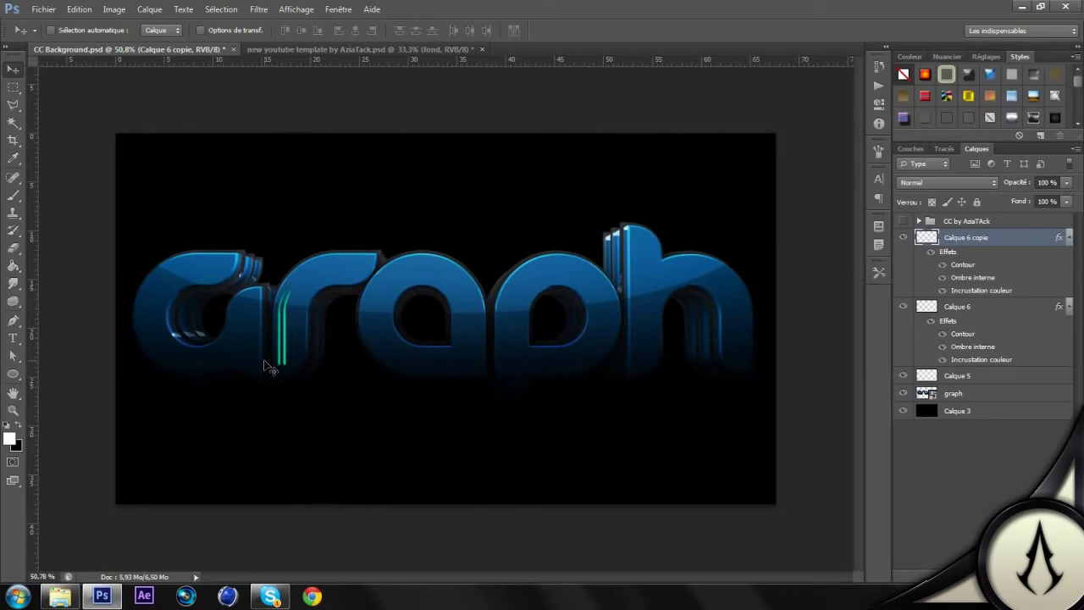
click(973, 454)
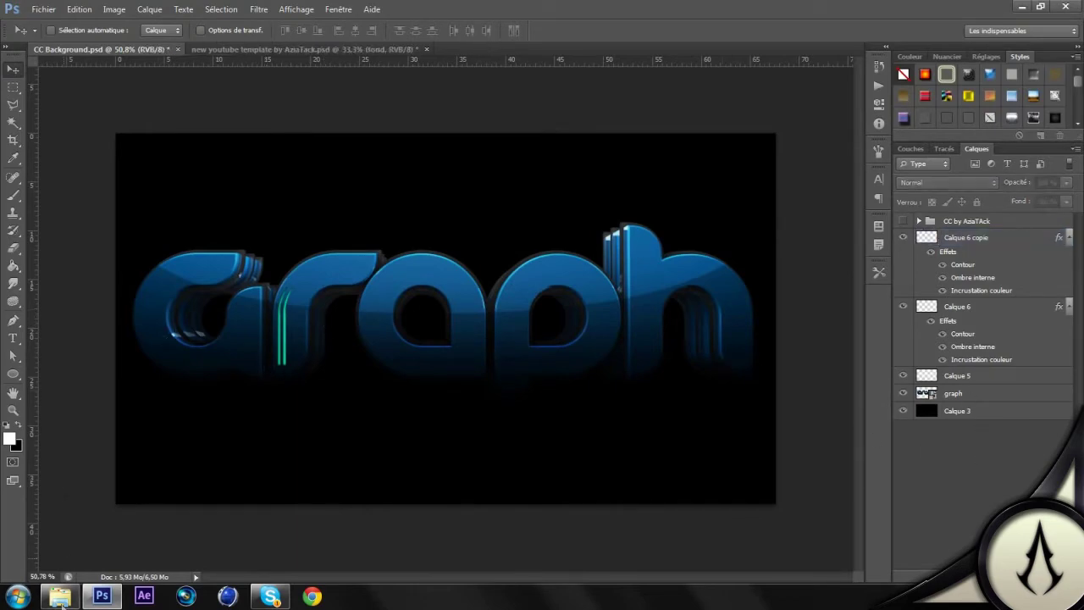
Place the Waterfall_Nebula_Stock image from the Flares folder into CC Background, rotated about -132.6° and moved over the first letters.
click(60, 596)
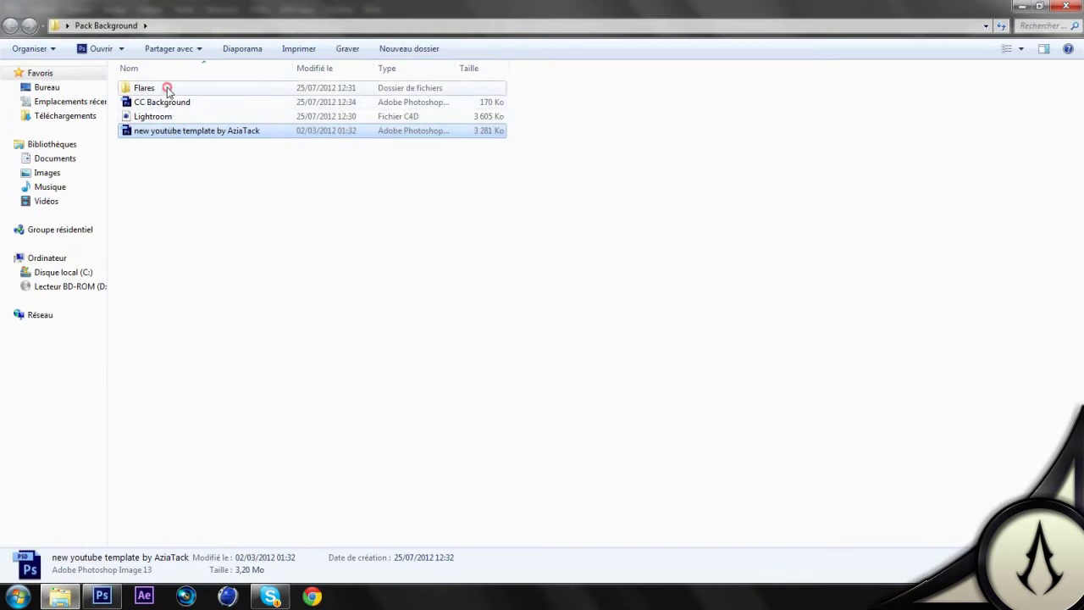
double_click(167, 89)
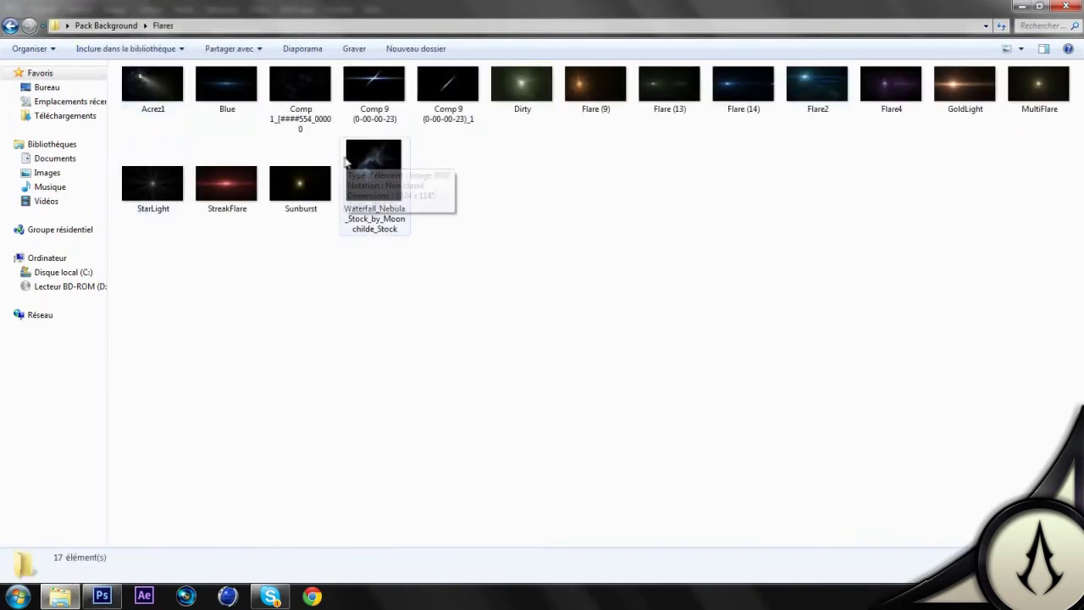
drag(373, 182, 360, 328)
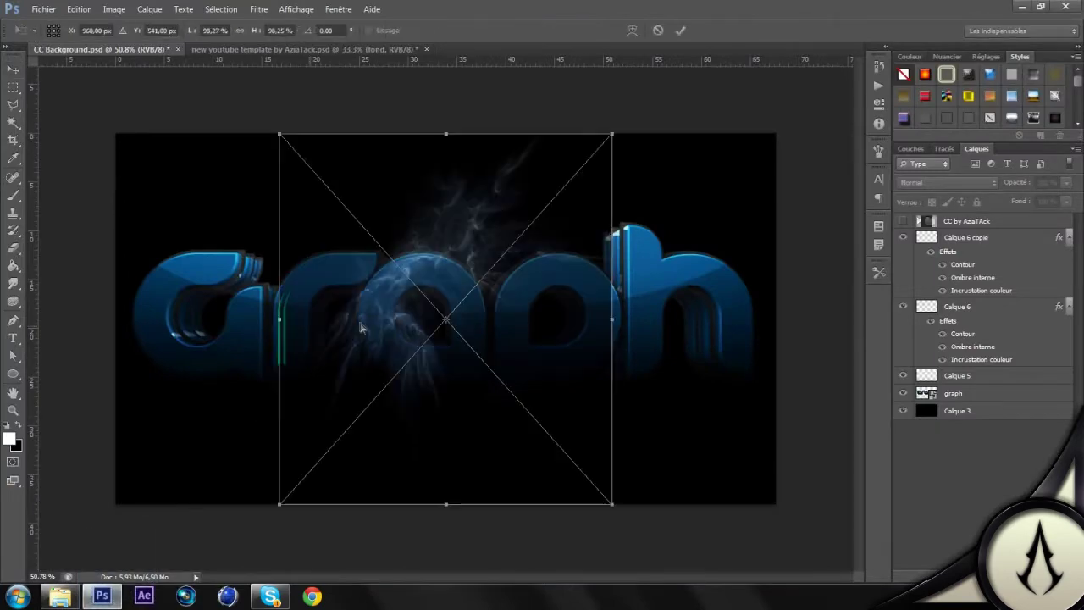
drag(656, 223, 212, 166)
drag(499, 258, 335, 261)
Set the nebula's blending mode to Superposition, narrow it to about 95% and commit it over the base of the first two letters.
click(961, 183)
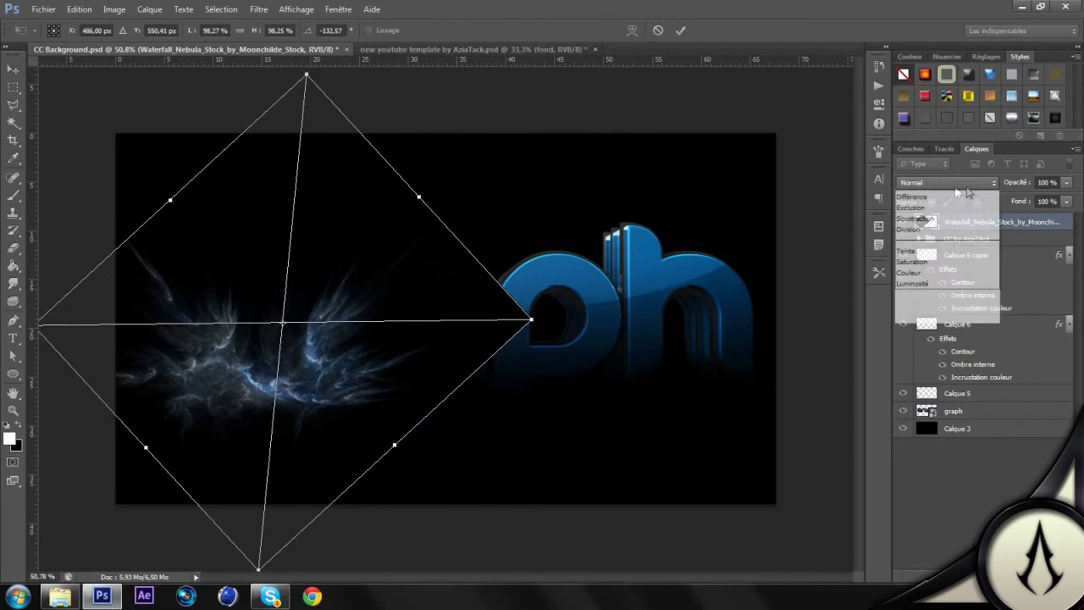
click(953, 305)
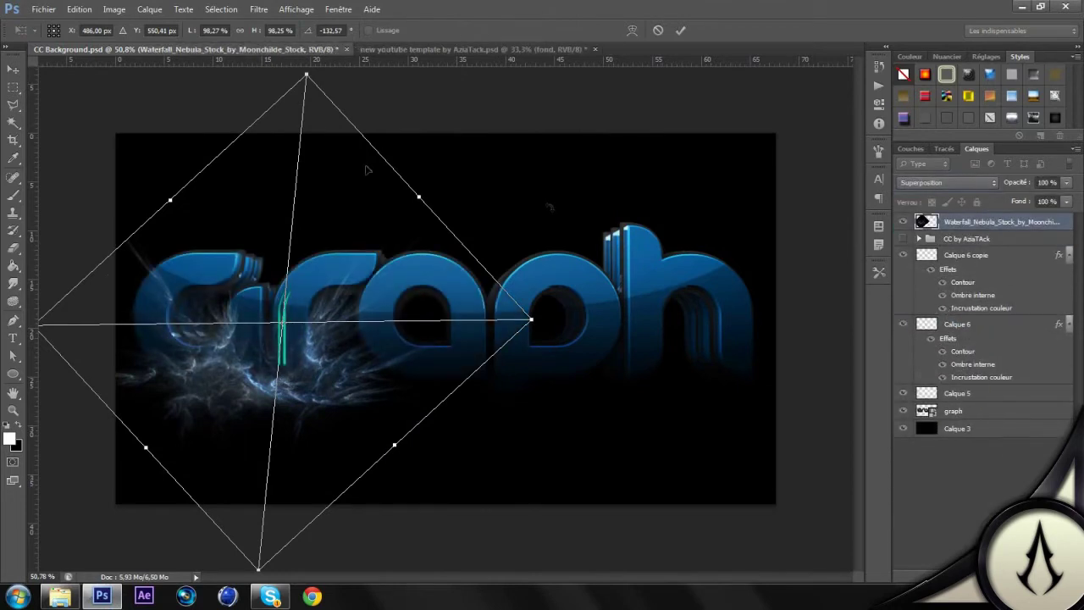
drag(308, 77, 314, 166)
drag(490, 356, 574, 366)
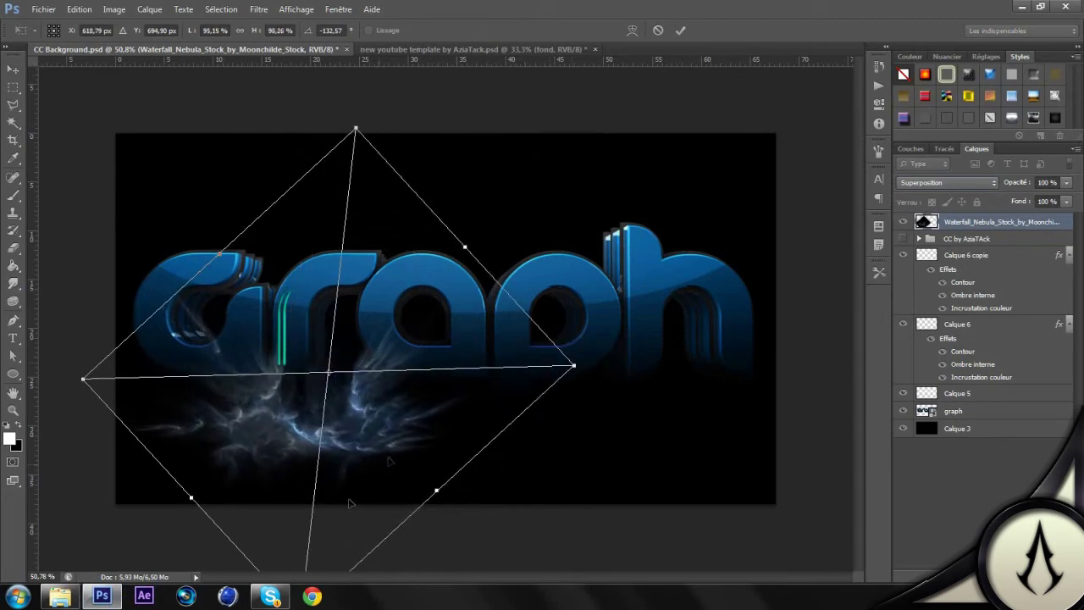
drag(346, 454, 276, 407)
key(Return)
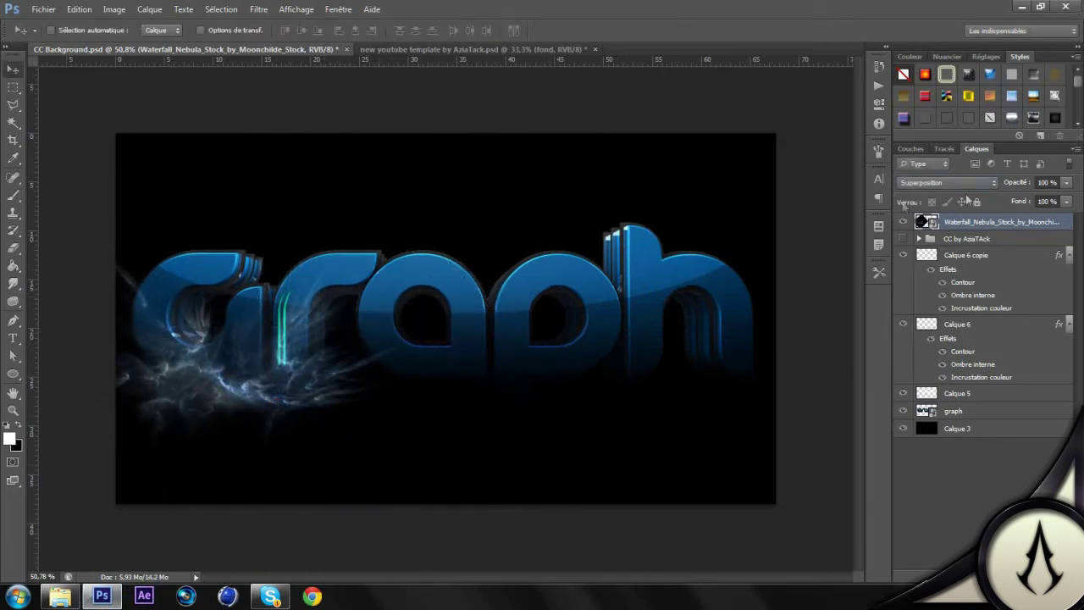
right_click(987, 236)
click(872, 256)
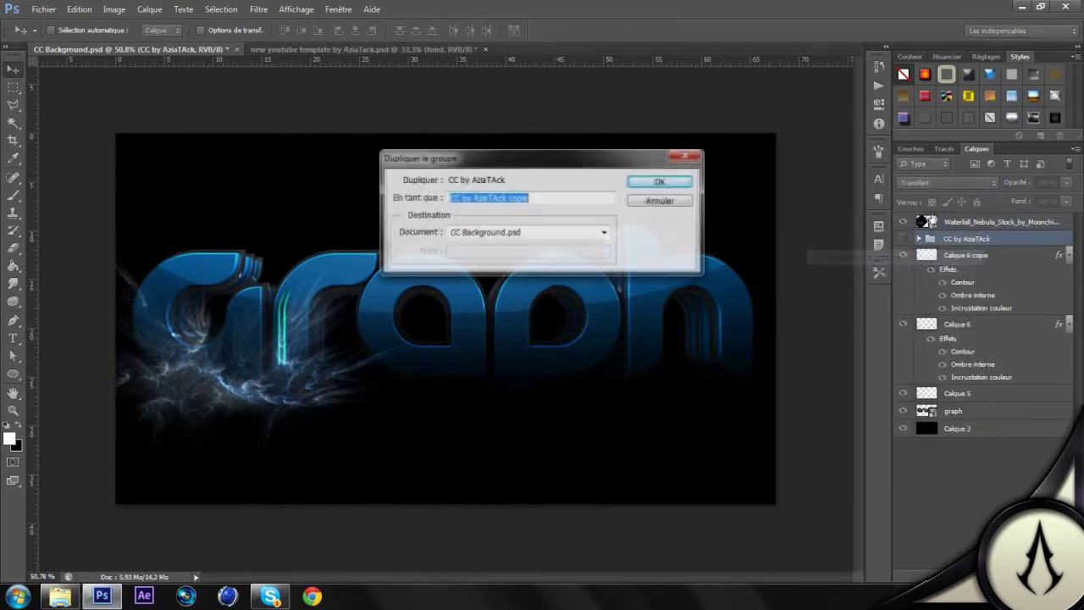
click(686, 201)
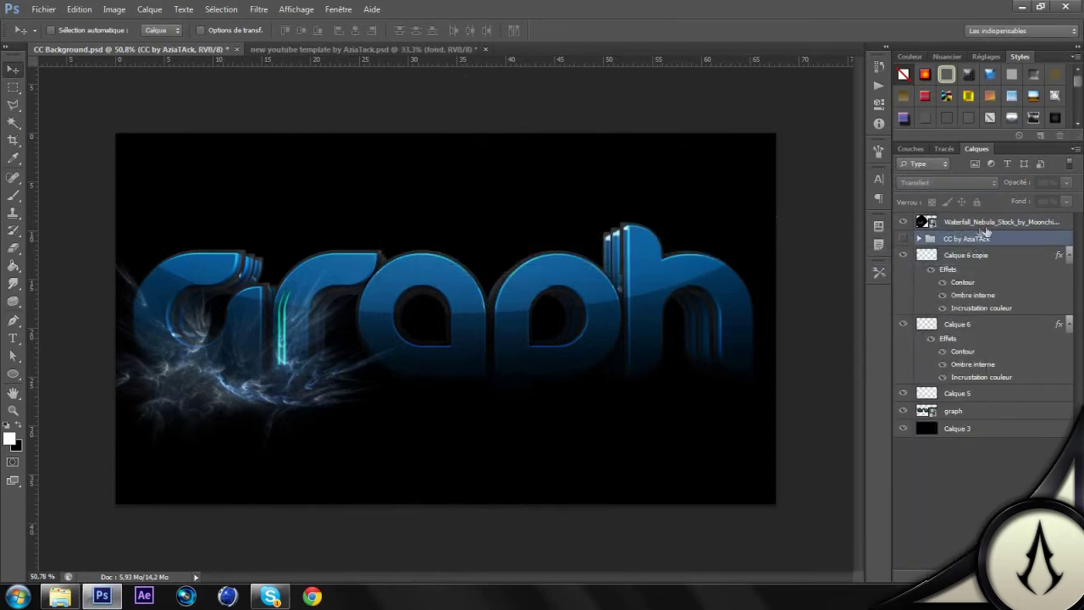
Move the nebula layer below the colour-correction group, and place a duplicate of it horizontally alongside, under the middle letters.
click(1010, 222)
drag(1004, 220, 982, 254)
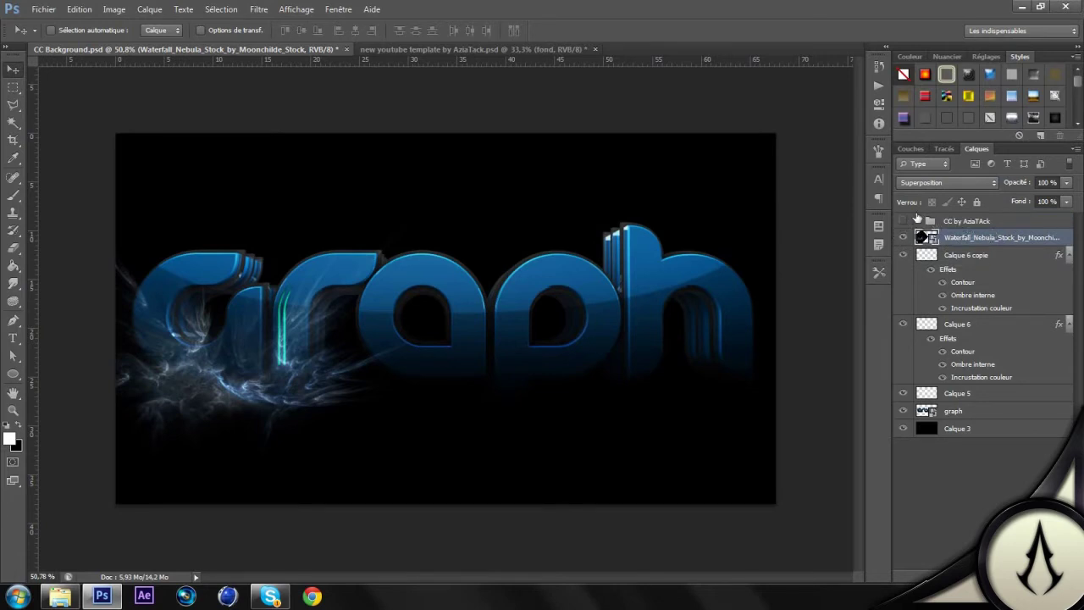
right_click(952, 242)
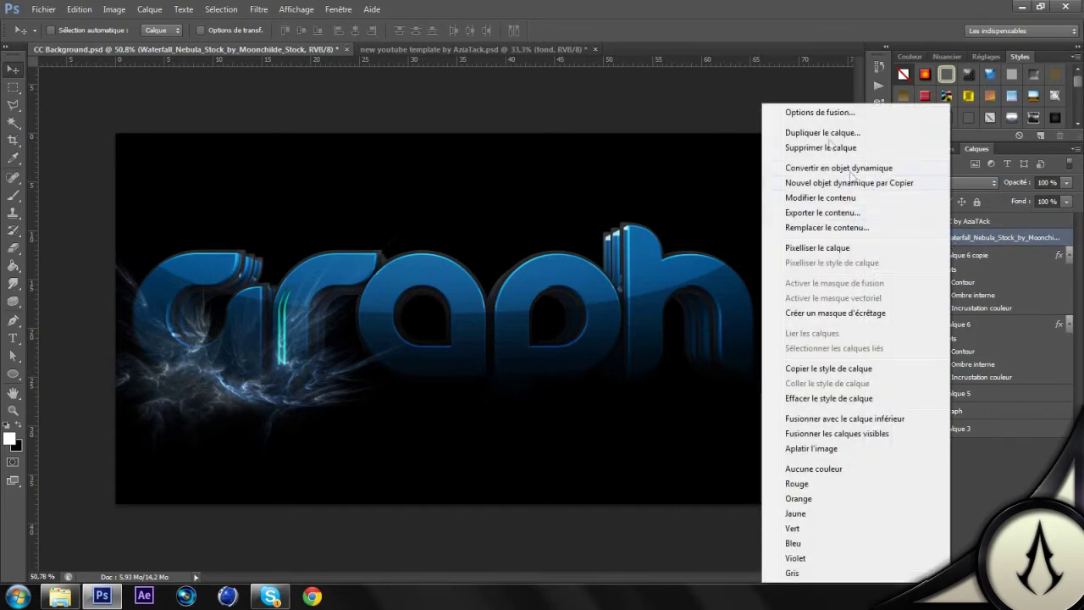
click(835, 131)
click(661, 182)
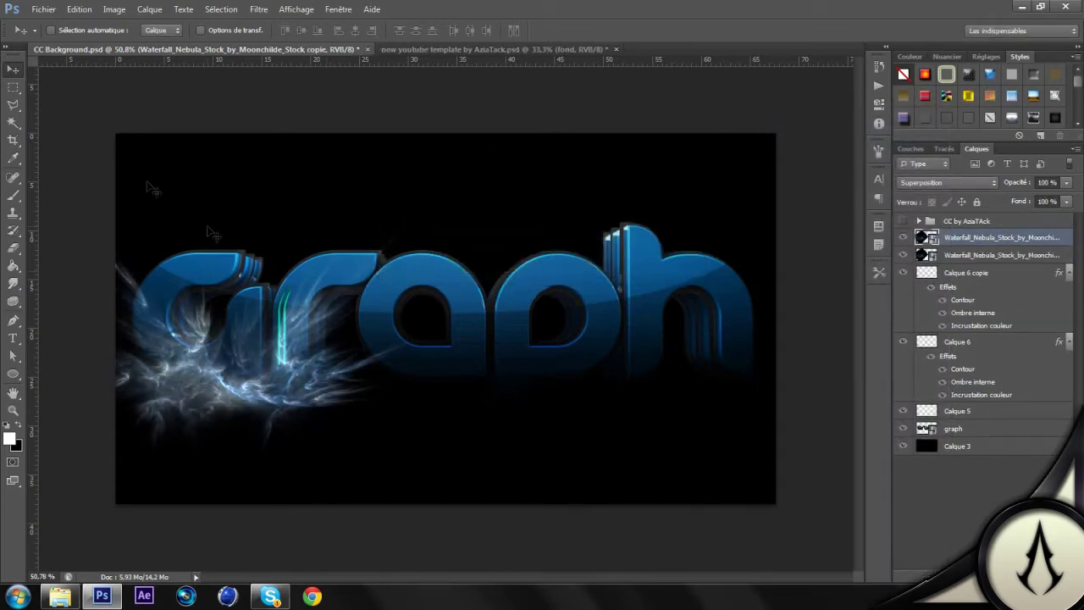
drag(296, 326, 475, 320)
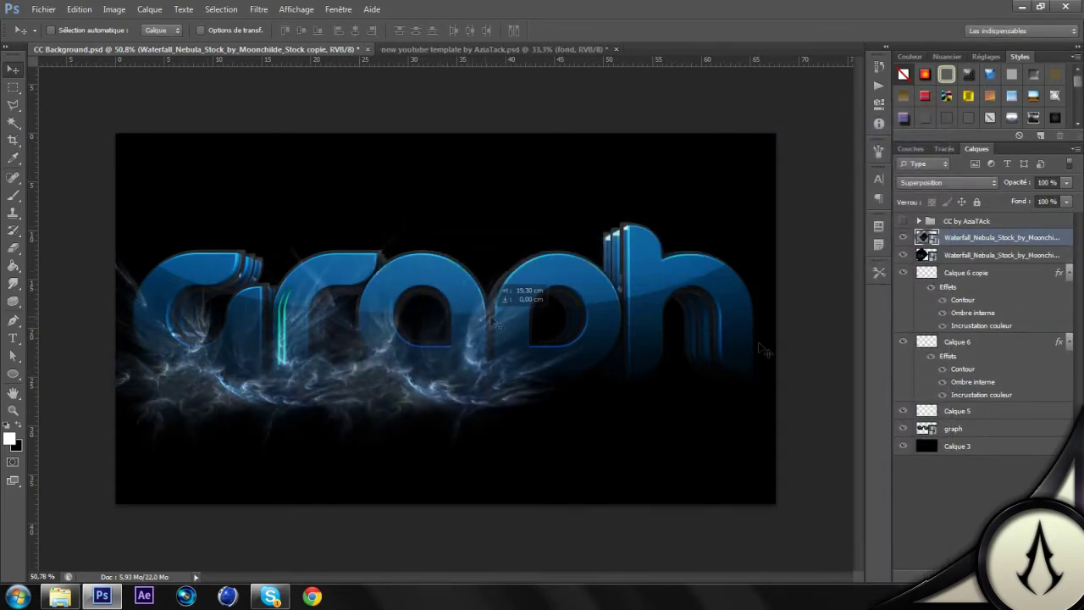
Duplicate the nebula layer again and position the new copy over the base of the last letters.
right_click(982, 240)
click(855, 133)
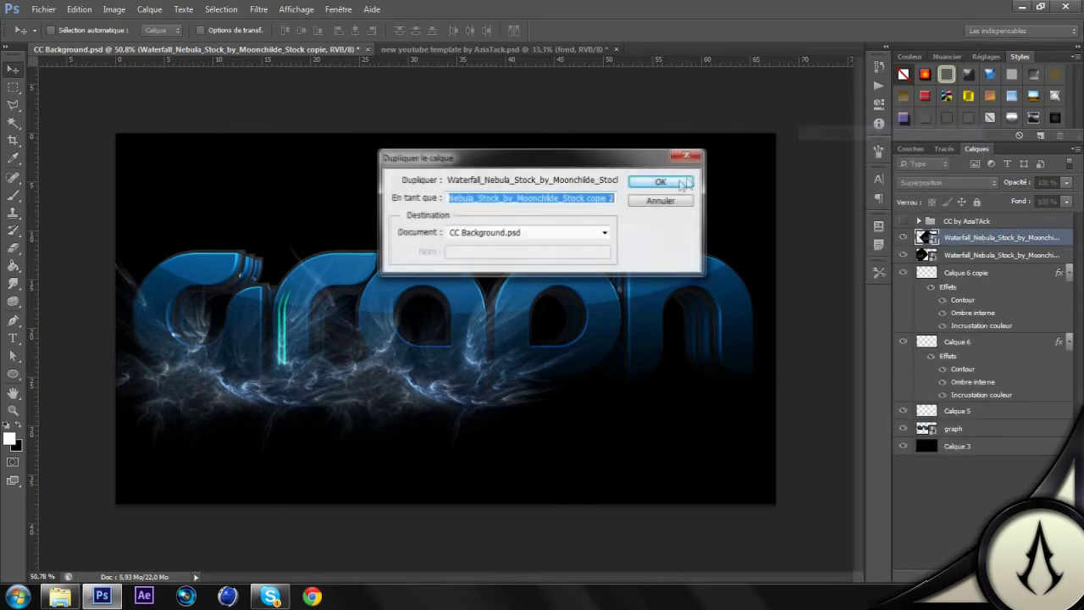
click(649, 181)
drag(414, 343, 629, 347)
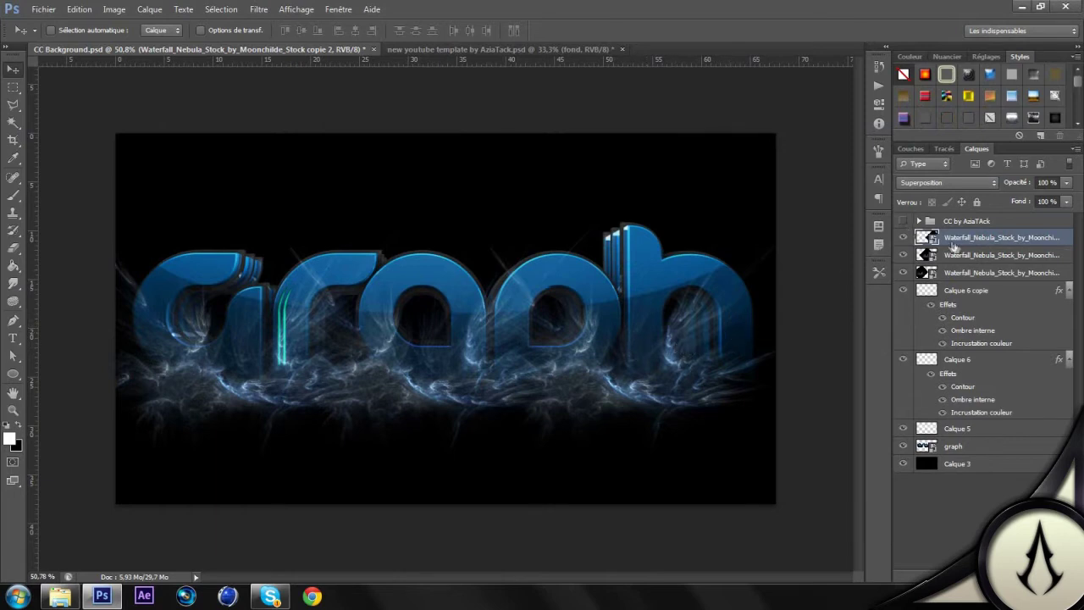
Merge the three nebula layers into one and set the merged layer's blending mode to Superposition.
shift+click(961, 272)
right_click(960, 272)
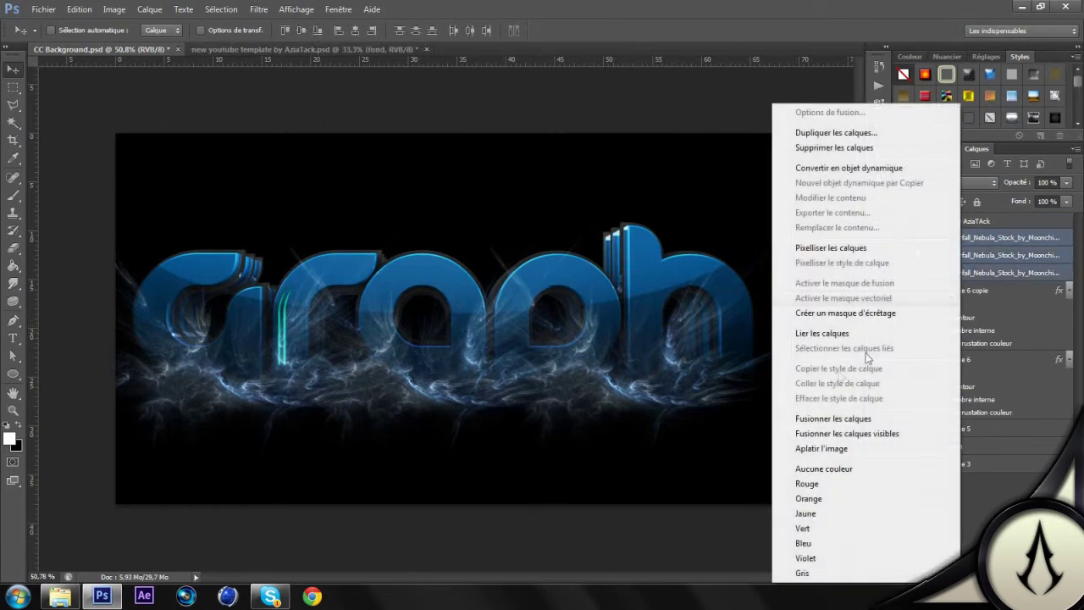
click(842, 418)
click(948, 182)
click(922, 310)
Duplicate the merged nebula layer, place the copy beneath the graph layer and shift it upward behind the text.
right_click(972, 239)
click(823, 163)
click(661, 182)
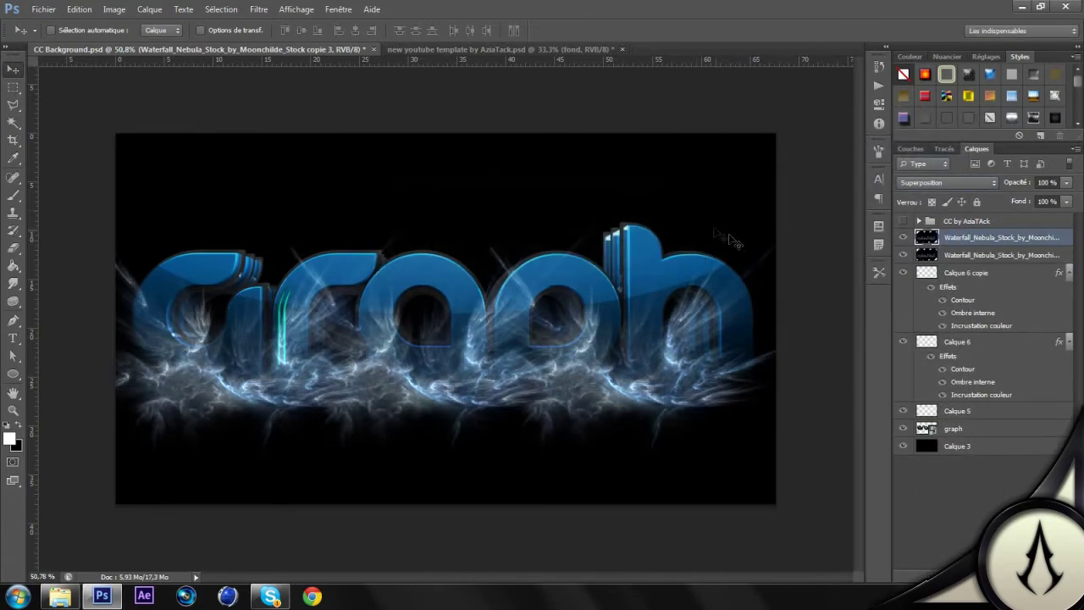
drag(987, 241, 971, 436)
drag(491, 352, 481, 283)
Lower the opacity of the nebula copy behind the text to 40% and make the colour-correction group visible.
click(1066, 182)
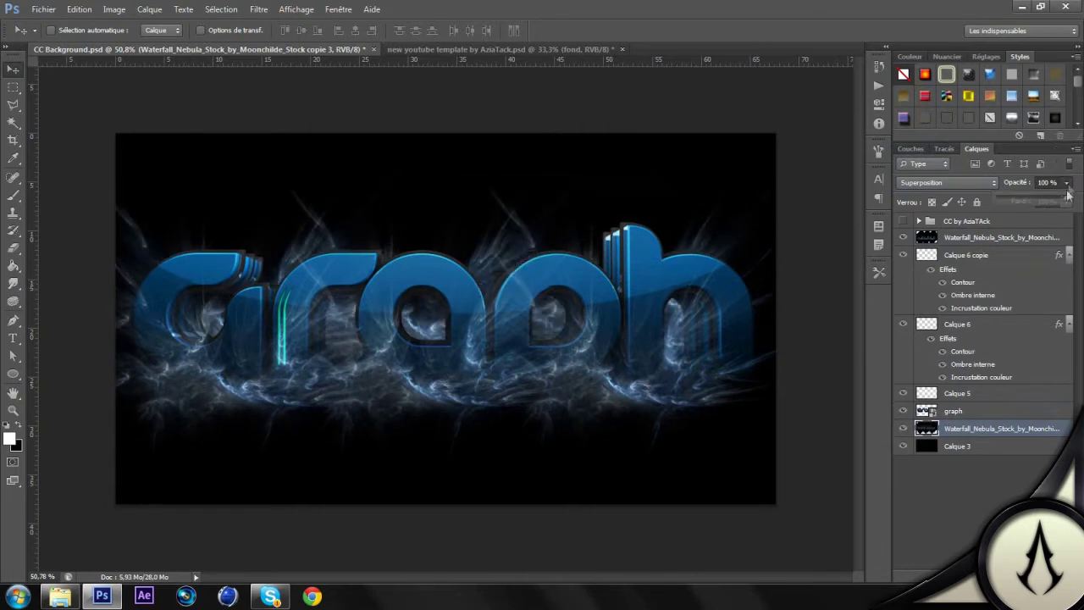
drag(1066, 196, 1032, 194)
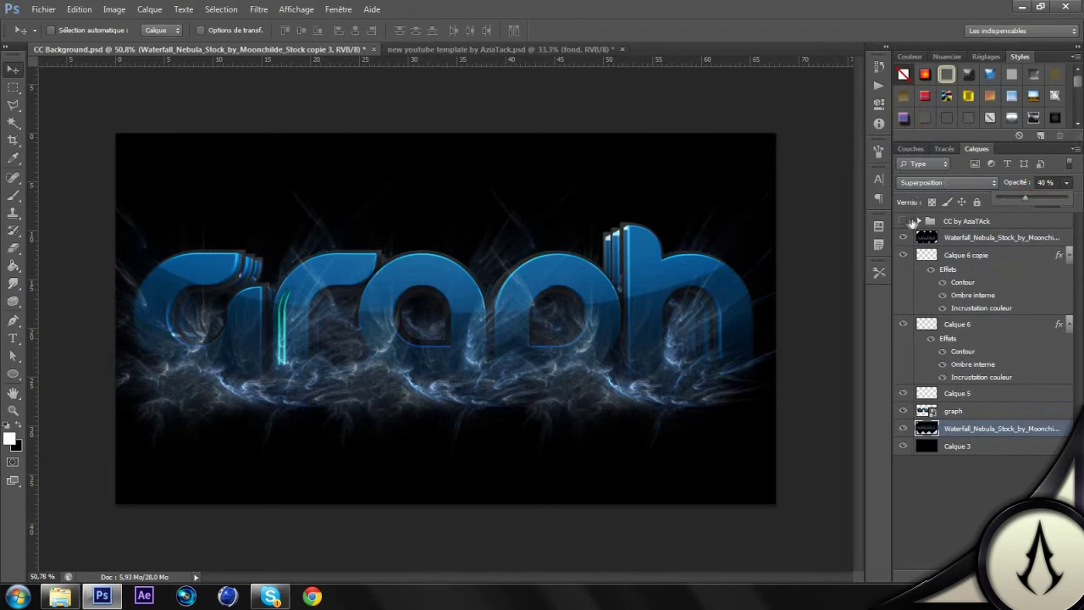
key(ctrl+i)
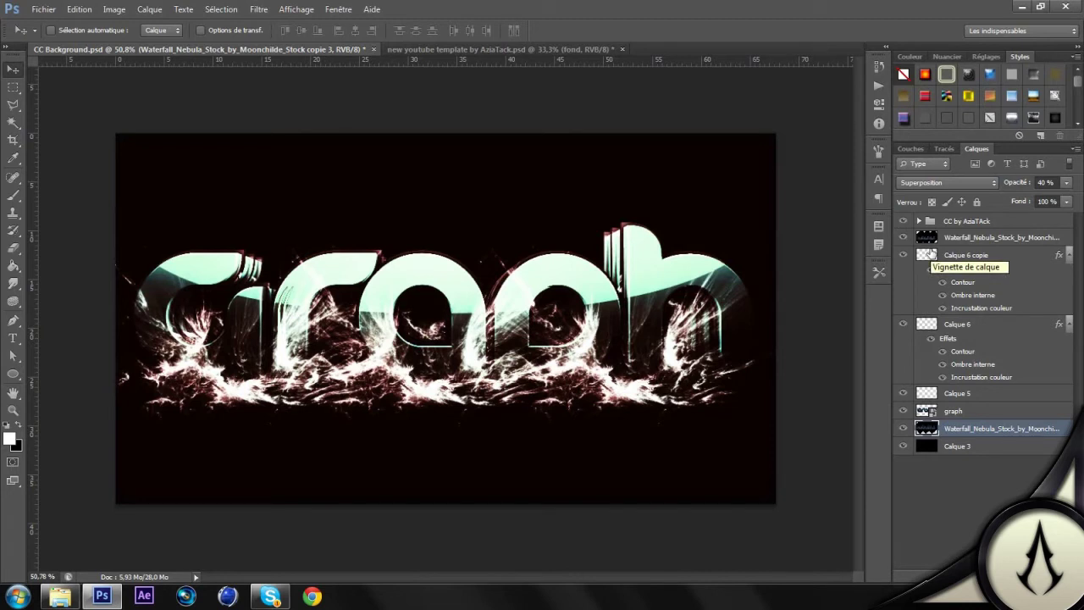
Reduce the upper nebula layer's opacity to 60% and shift it slightly upward over the text.
click(967, 239)
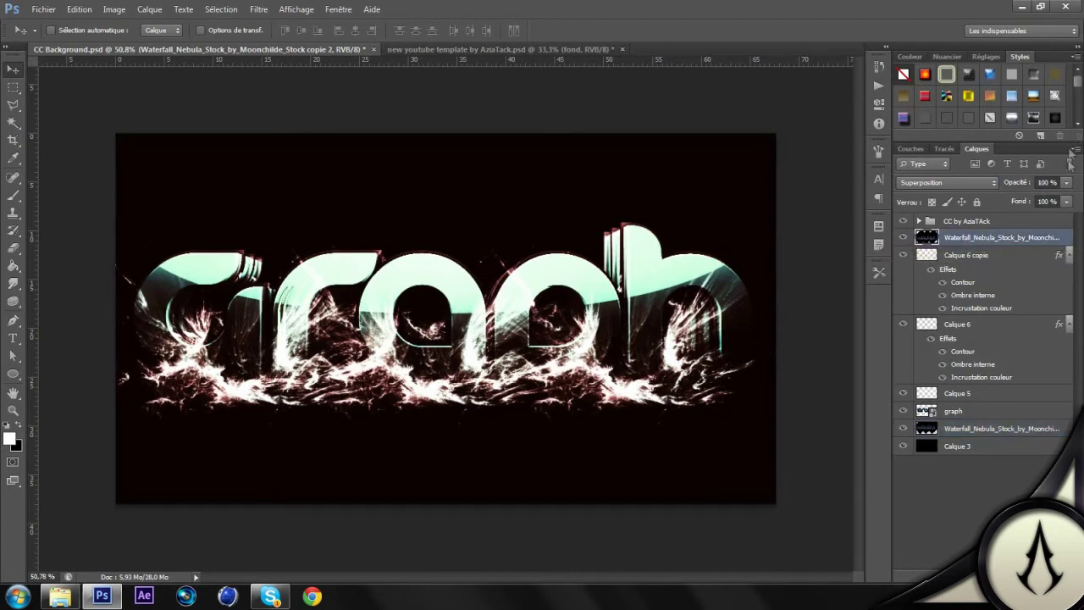
click(1067, 183)
drag(1051, 201, 1040, 200)
drag(467, 415, 461, 388)
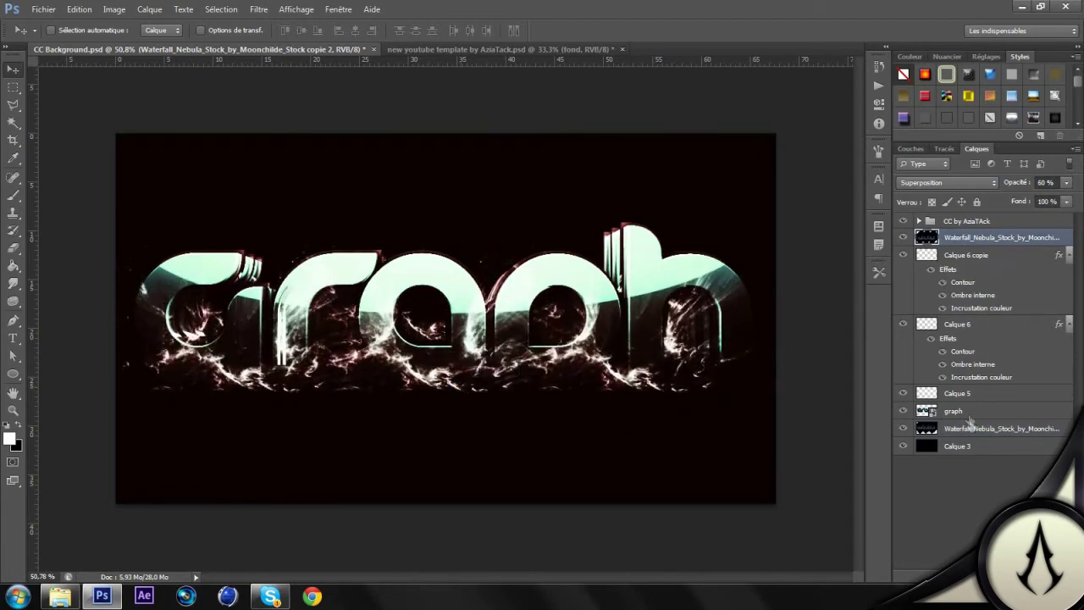
key(ctrl+minus)
key(ctrl+plus)
key(ctrl+minus)
Expand the colour-correction group and examine the settings of its two lowest gradient maps and the Courbes 1 adjustment.
click(919, 221)
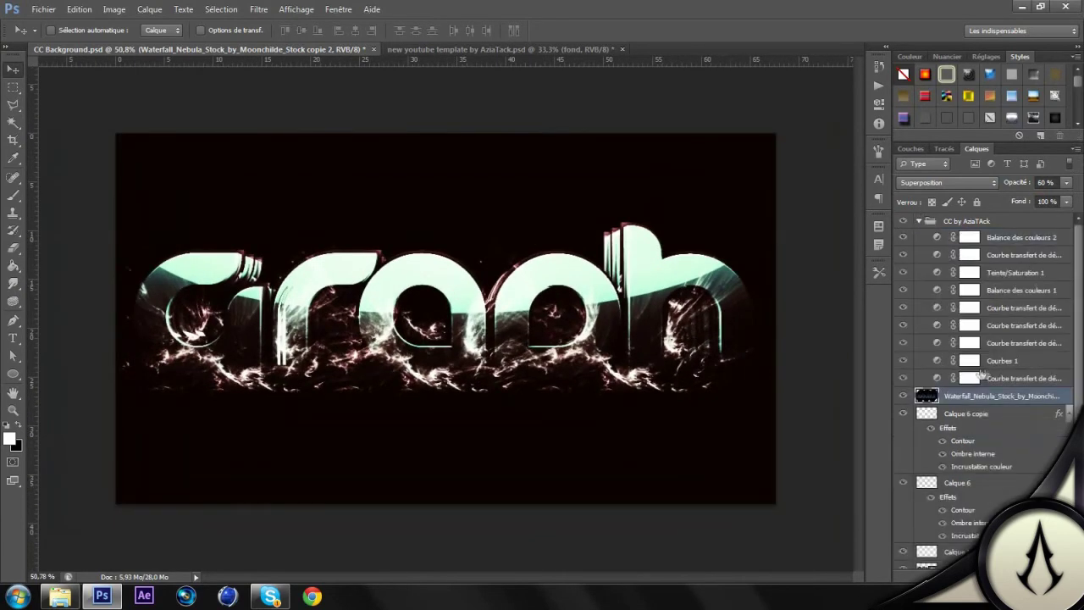
click(1004, 379)
double_click(935, 377)
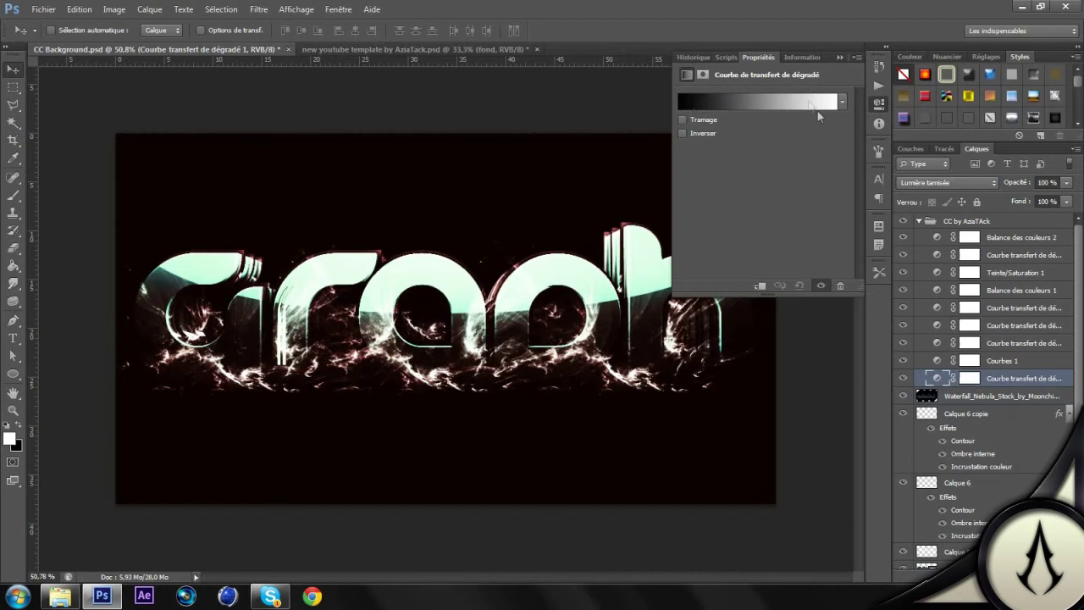
click(936, 361)
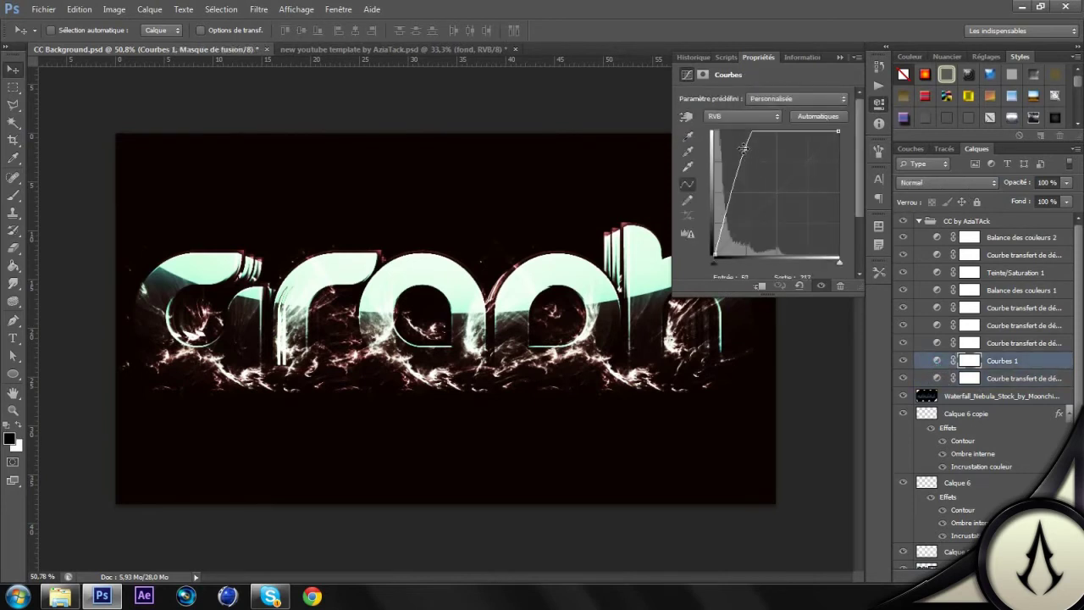
click(938, 343)
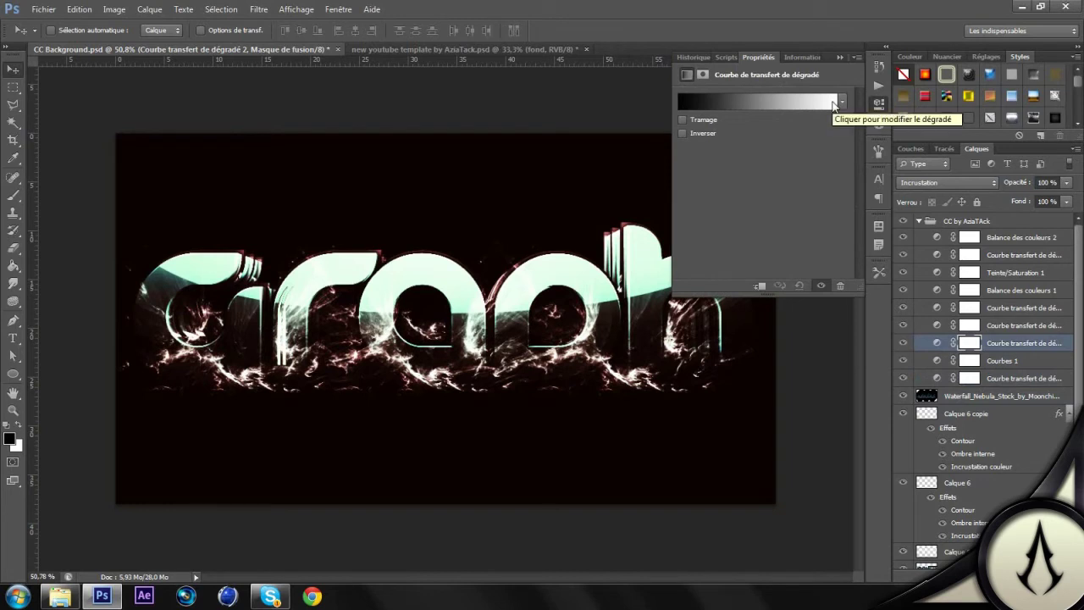
click(881, 102)
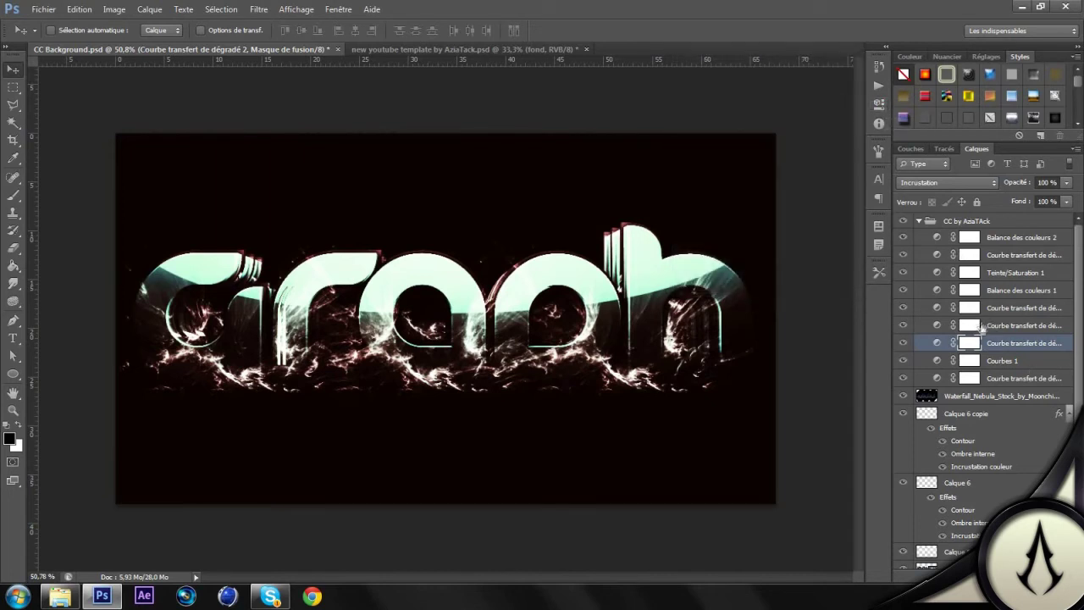
Look through the remaining correction layers and examine the gradients of the third and fourth gradient maps.
click(1009, 326)
click(1014, 308)
ctrl+click(1017, 290)
ctrl+click(1017, 273)
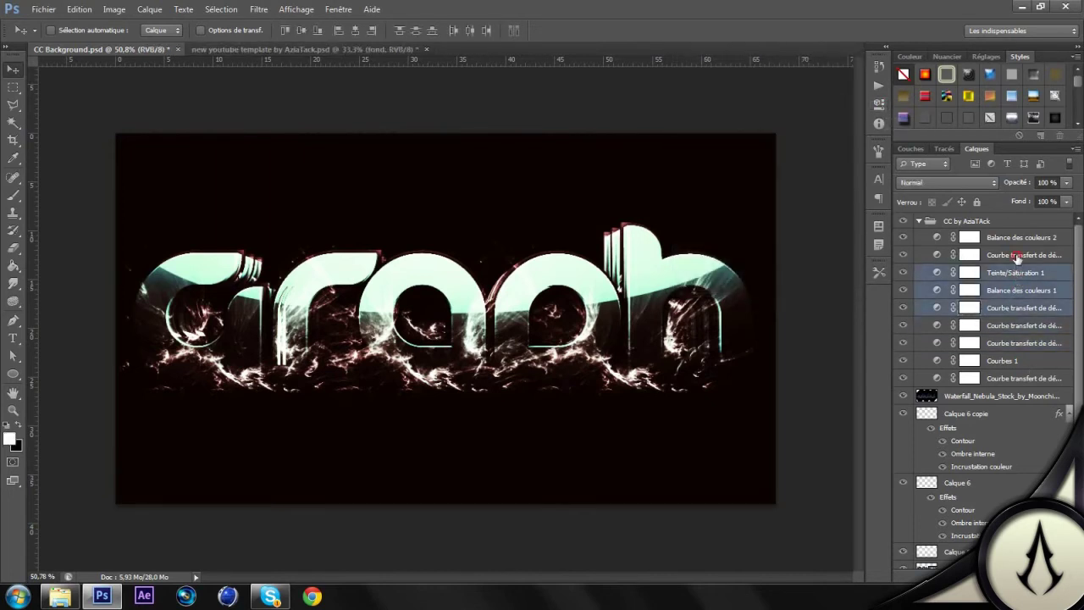
ctrl+click(1017, 256)
click(1005, 322)
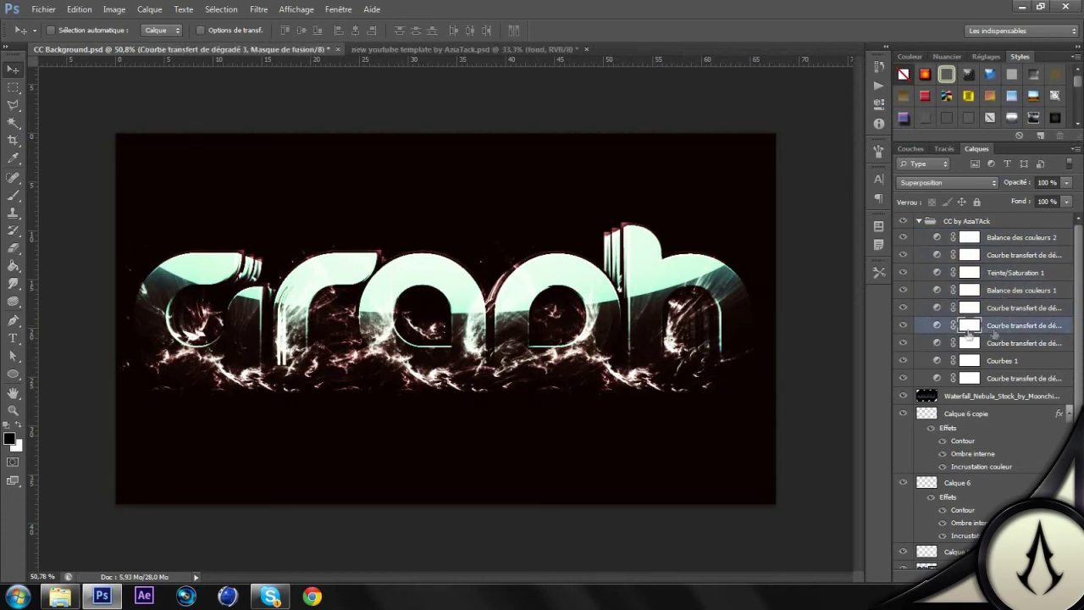
double_click(936, 326)
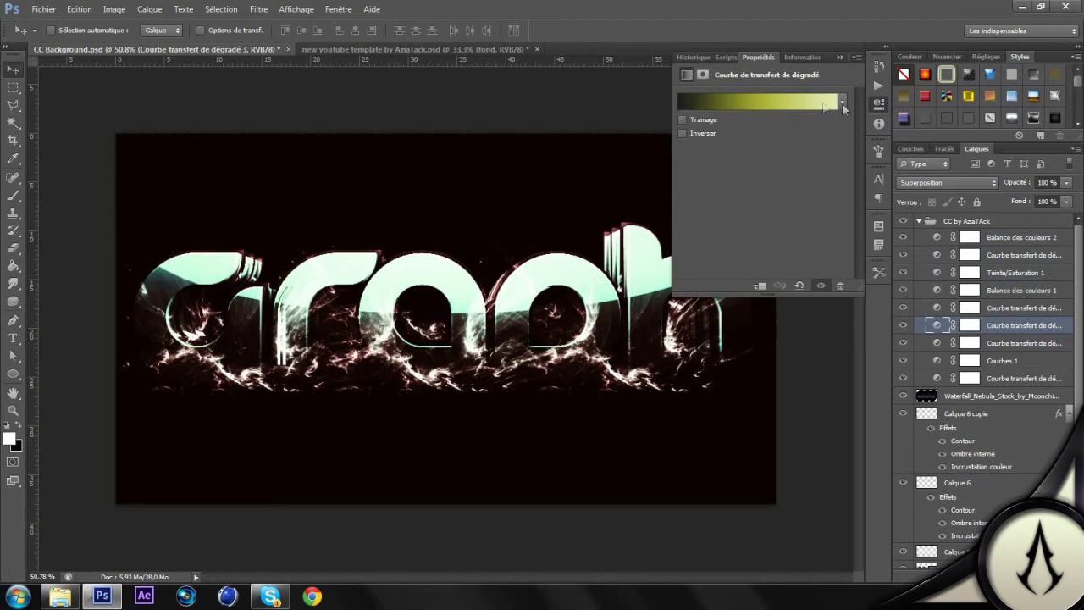
click(941, 308)
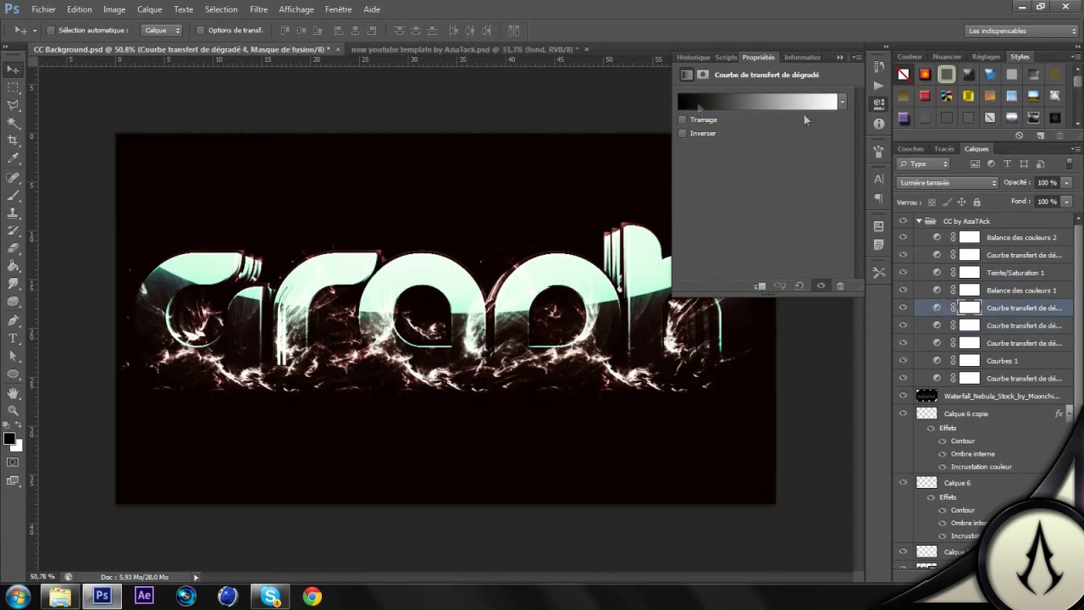
Set the midtone Magenta/Vert value to -4 in Balance des couleurs 1 and the hue to -4 in Teinte/Saturation 1.
click(939, 291)
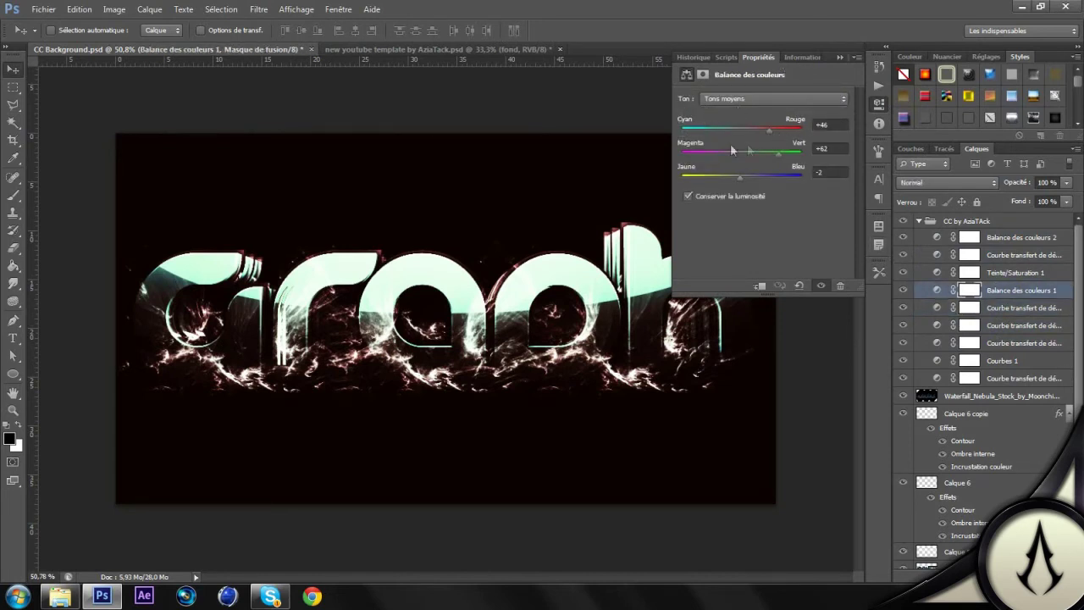
mouse_move(741, 157)
mouse_down()
mouse_move(711, 155)
mouse_move(764, 149)
mouse_move(745, 145)
mouse_up()
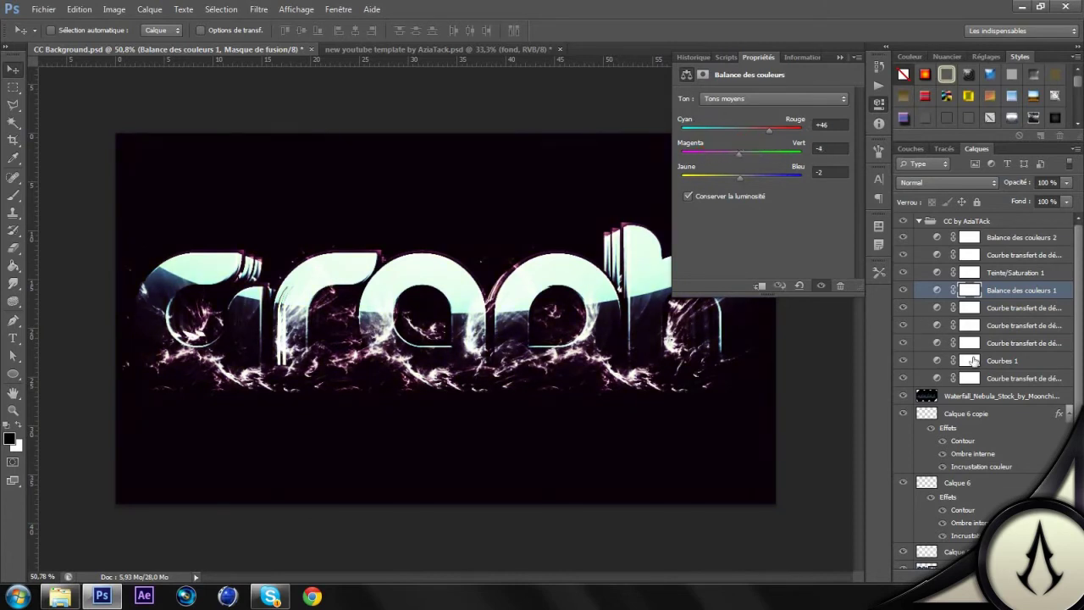
click(938, 273)
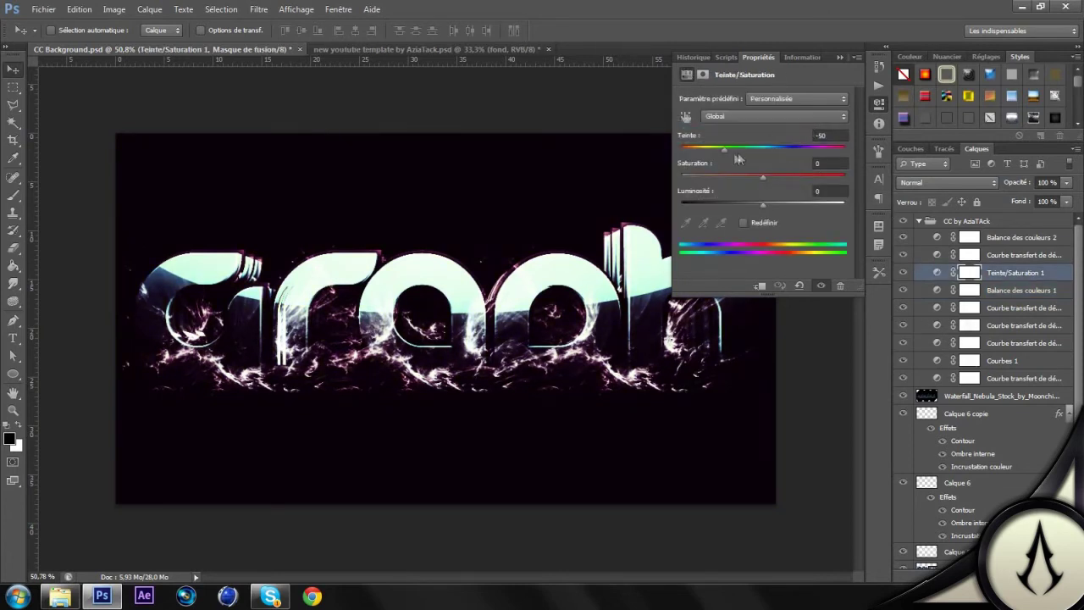
drag(725, 156, 760, 163)
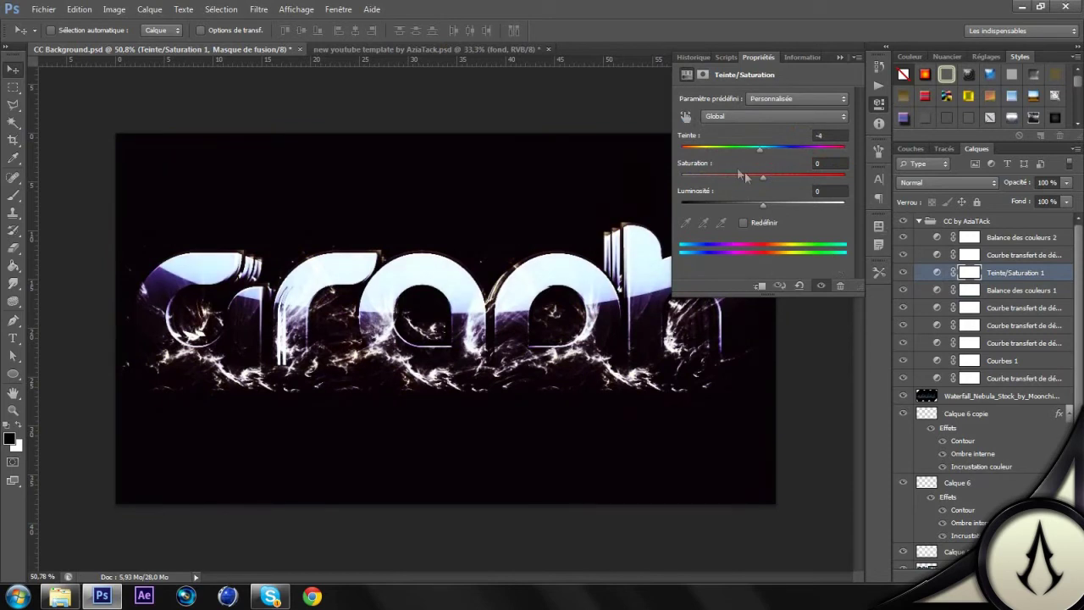
Compare the image with and without the gradient map layer directly above Teinte/Saturation 1.
mouse_move(762, 181)
mouse_down()
mouse_move(660, 174)
mouse_move(767, 186)
mouse_up()
click(935, 254)
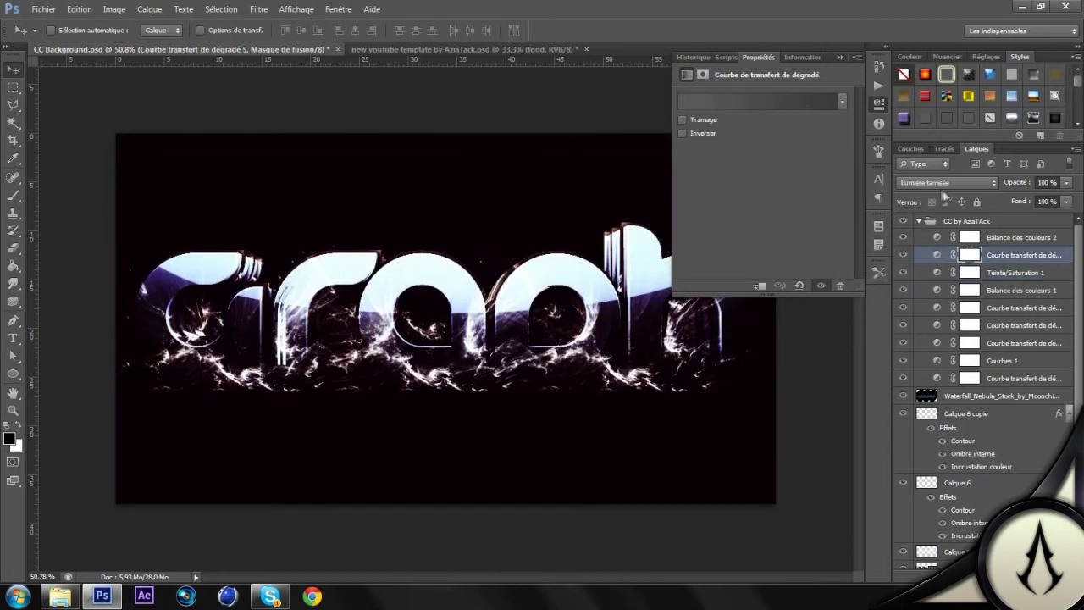
click(903, 255)
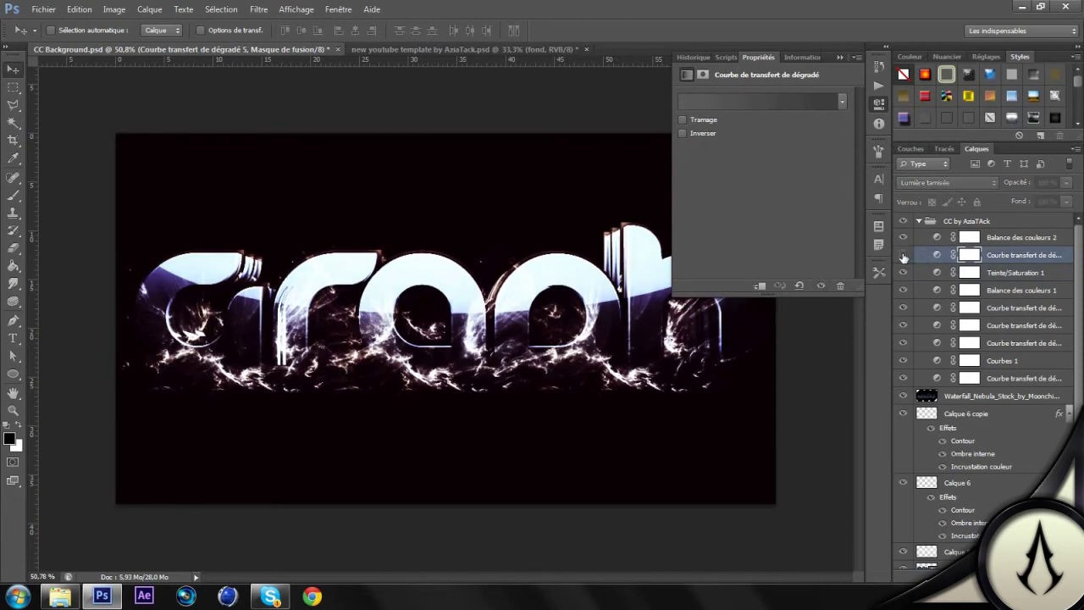
click(903, 255)
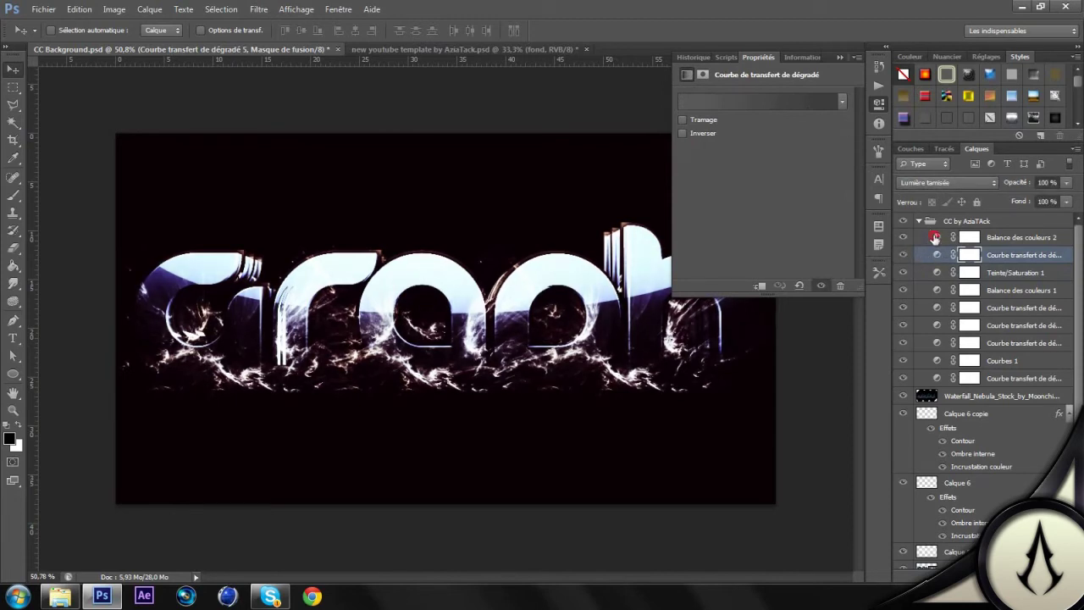
Set the midtone Cyan/Rouge value to -64 in Balance des couleurs 2 and collapse the colour-correction group.
click(935, 237)
drag(769, 134, 682, 131)
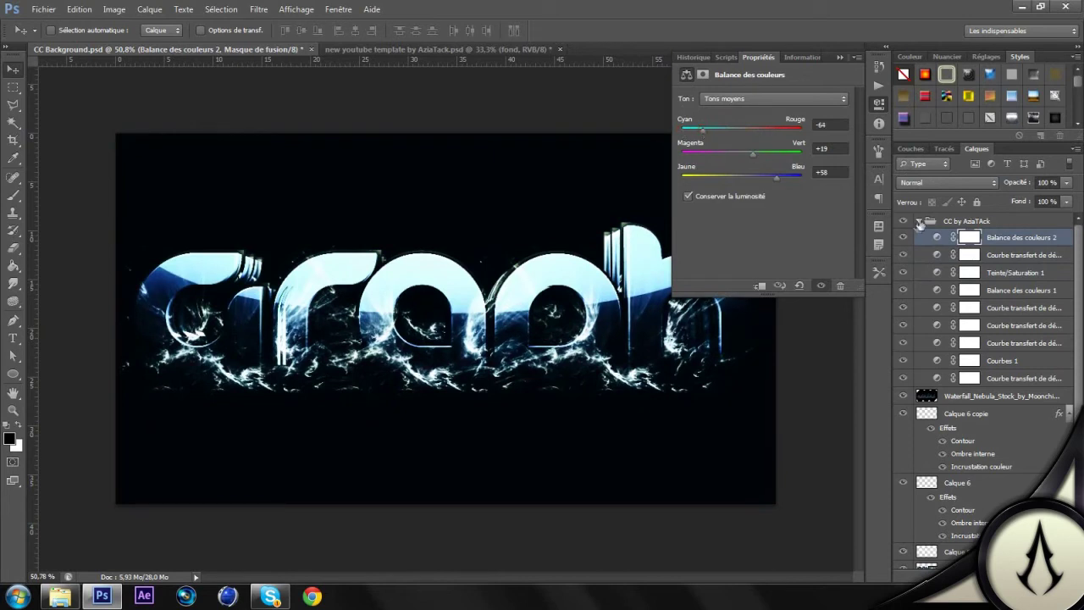
click(879, 105)
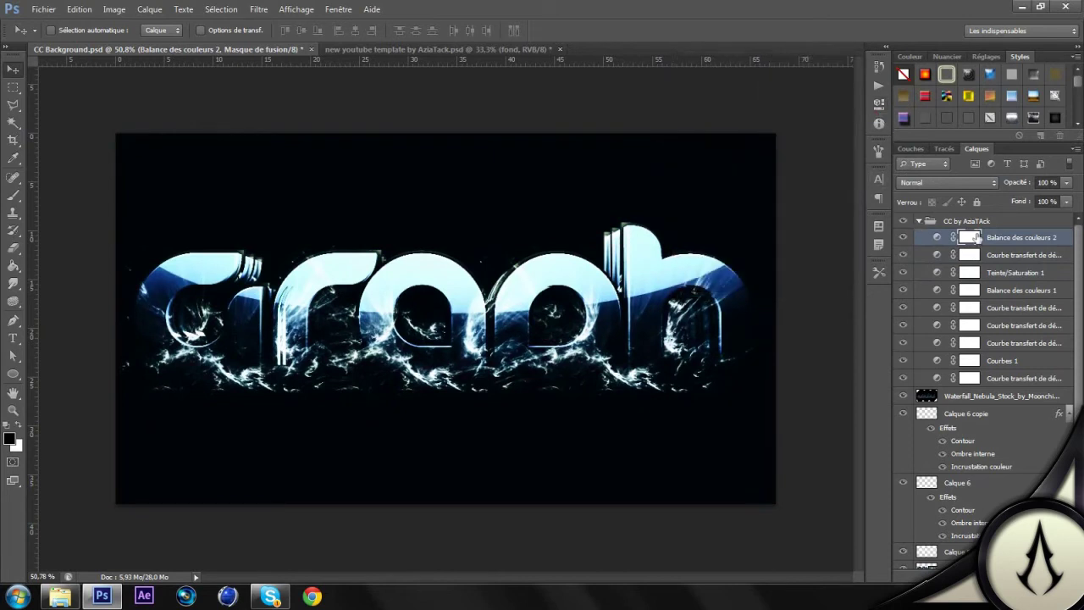
click(919, 221)
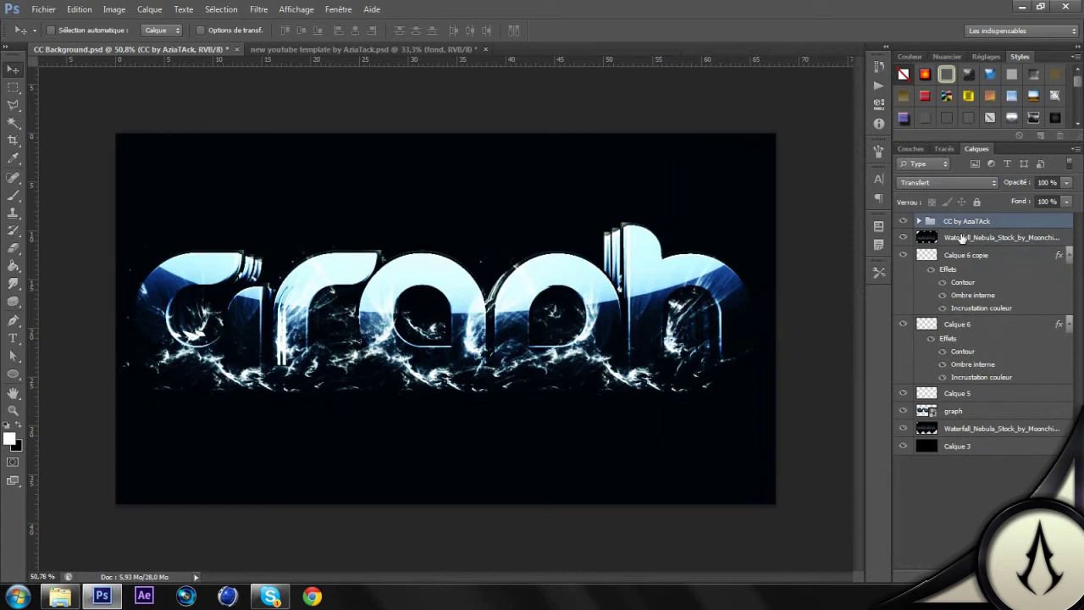
Copy the colour-correction group and all layers above Calque 3 into the new youtube template document.
click(964, 449)
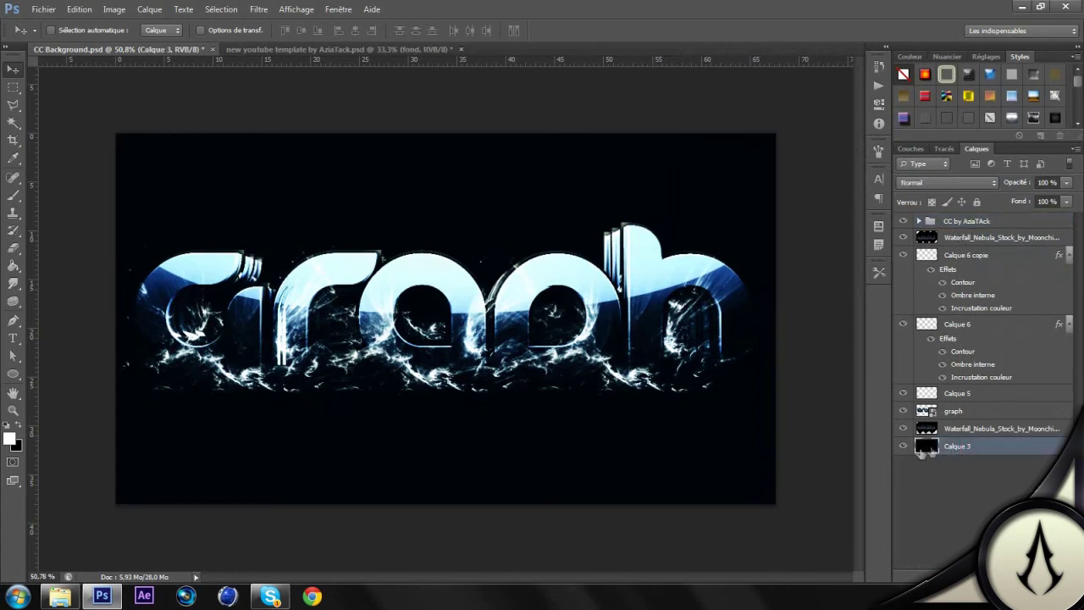
drag(968, 222, 979, 256)
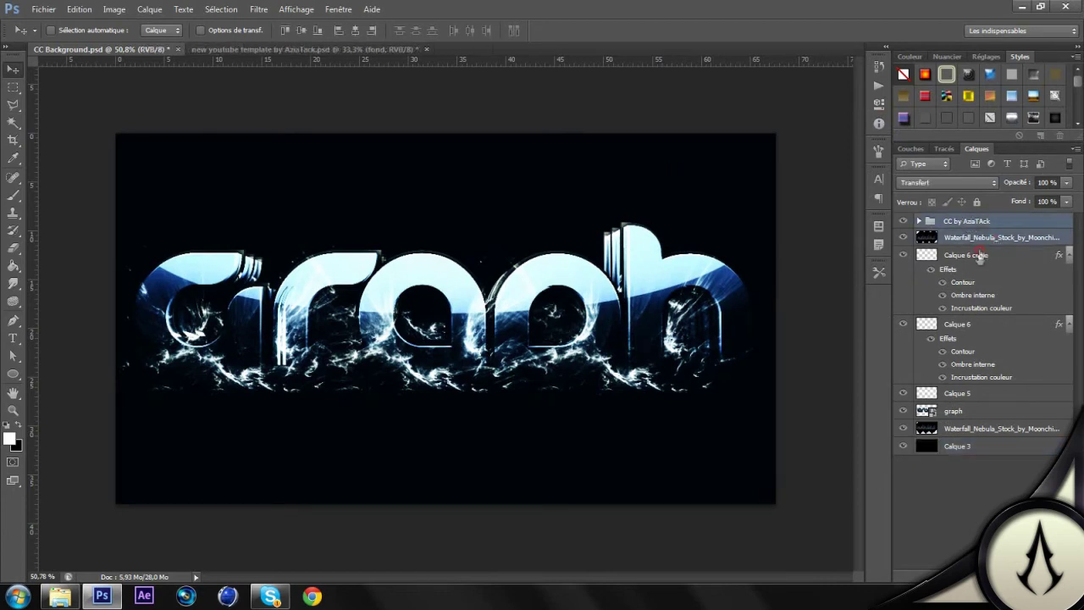
ctrl+click(979, 255)
ctrl+click(974, 324)
ctrl+click(973, 393)
ctrl+click(963, 414)
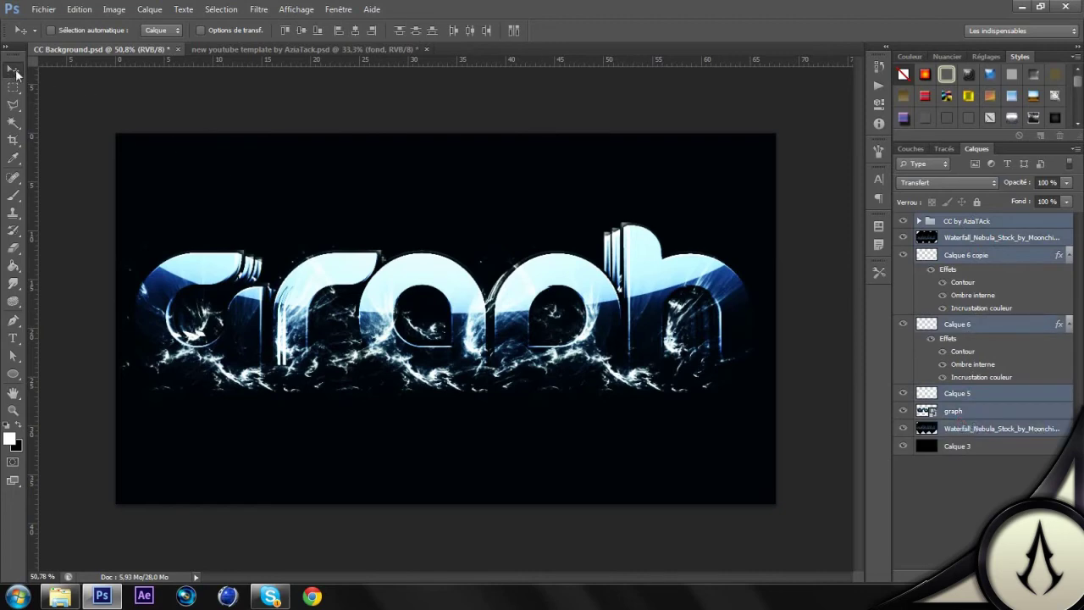
drag(287, 263, 354, 279)
drag(499, 301, 433, 310)
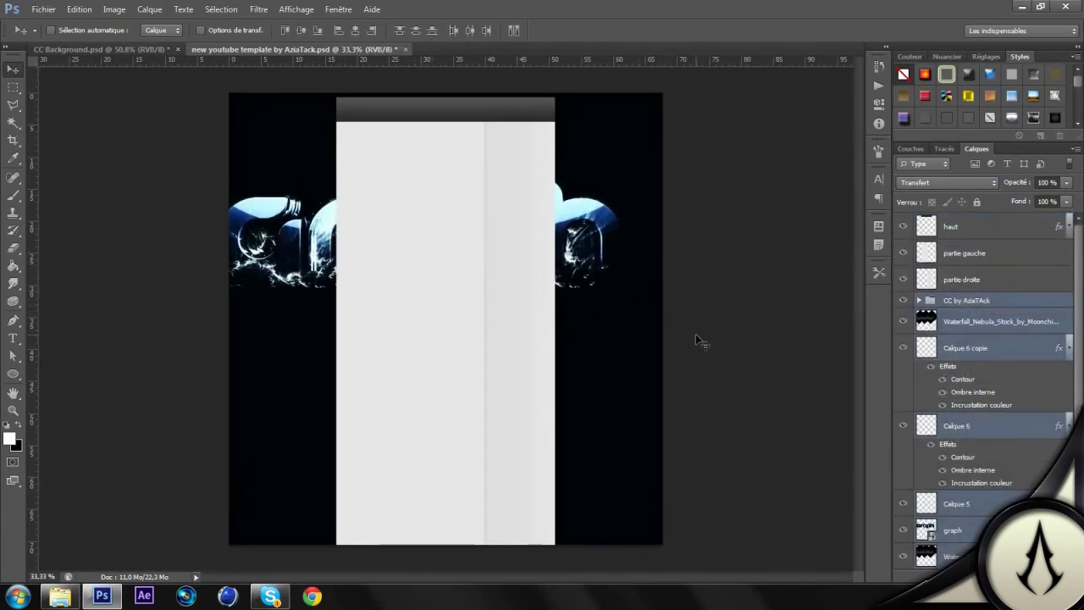
Rotate the copied artwork 90° counter-clockwise and move it down along the template's left margin.
key(ctrl+t)
right_click(641, 295)
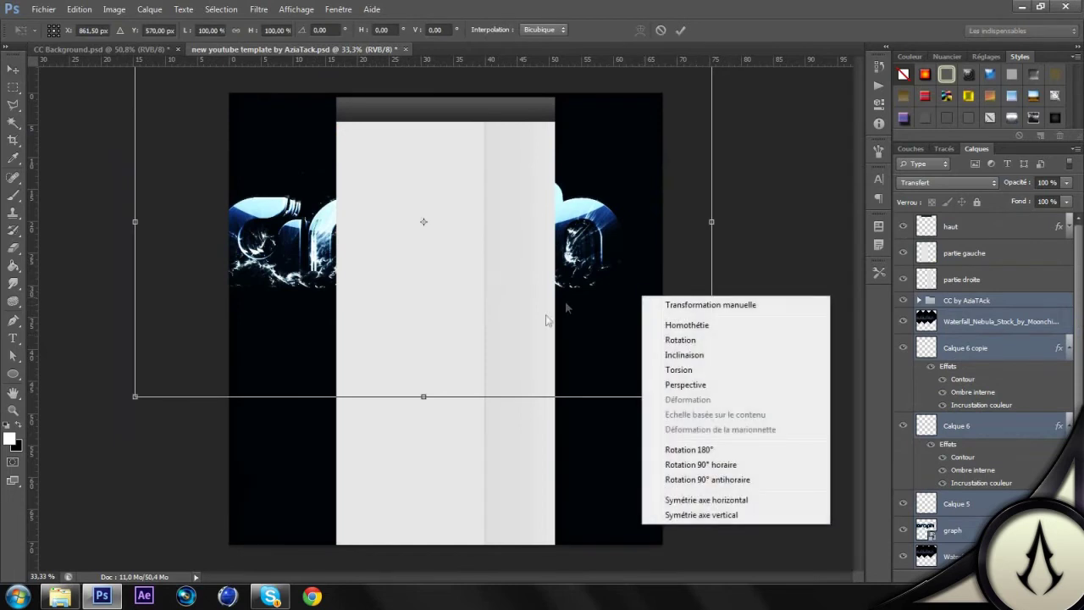
click(718, 479)
drag(391, 353, 387, 354)
right_click(387, 354)
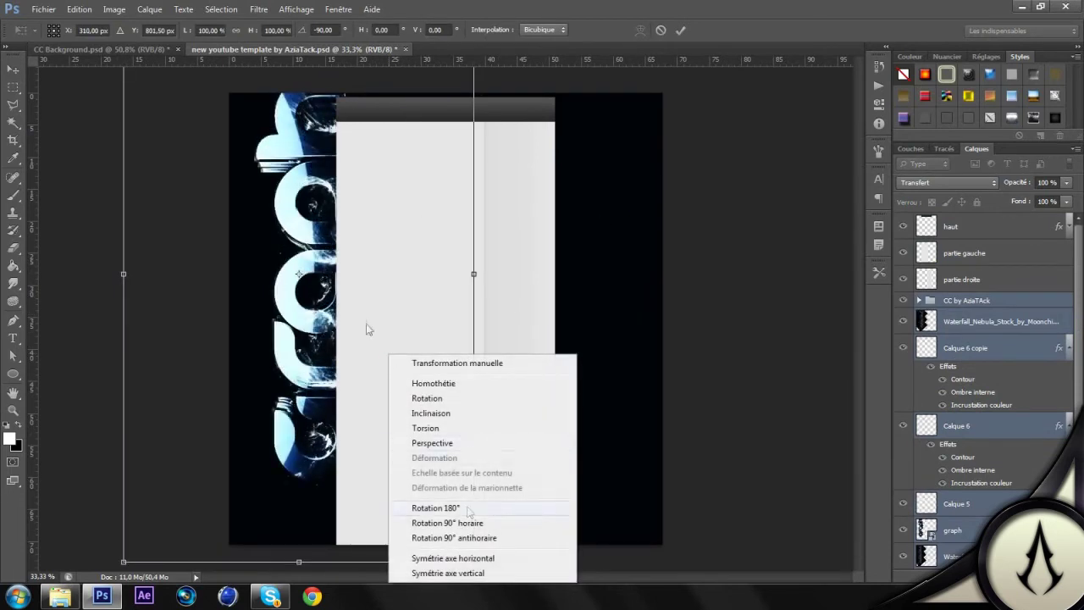
click(364, 224)
drag(380, 165, 375, 272)
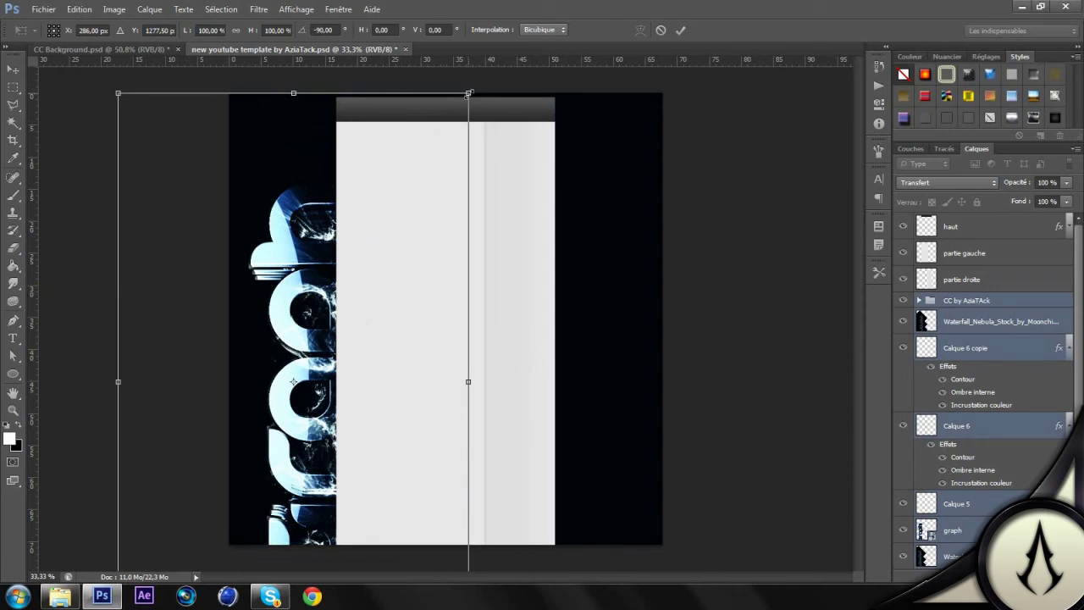
Scale the rotated artwork to about 35% and place it against the upper left edge of the light content area.
drag(467, 95, 227, 361)
drag(254, 449, 343, 150)
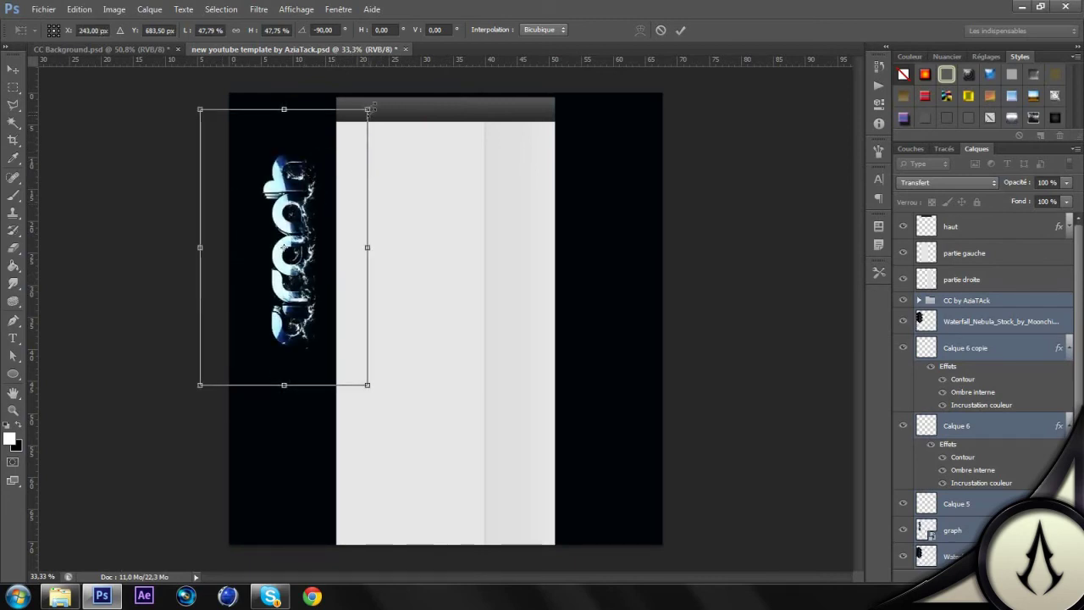
drag(368, 108, 358, 170)
scroll(358, 166, up, 3)
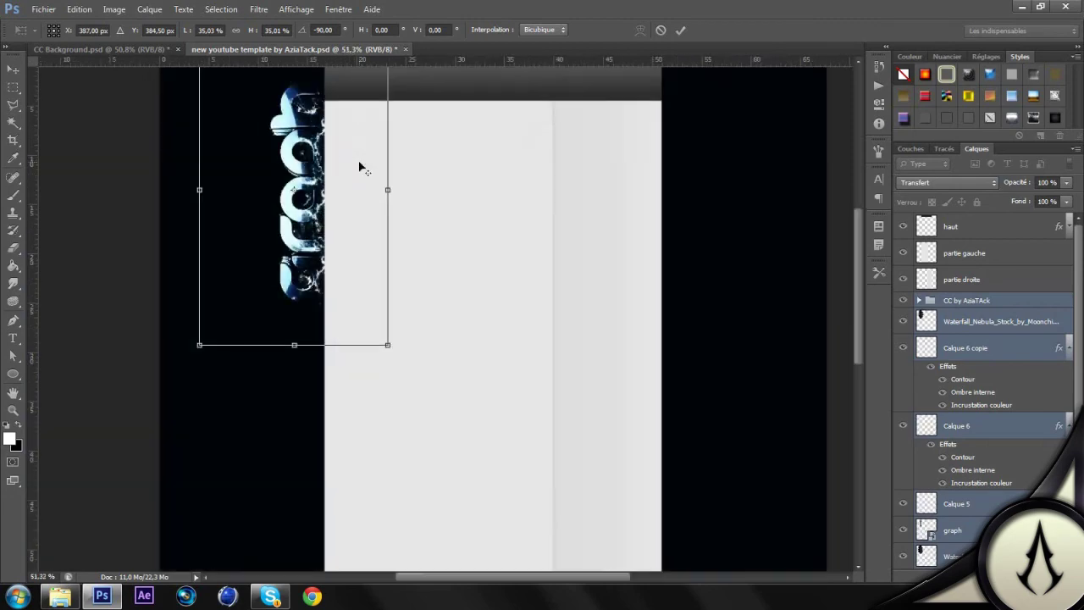
scroll(358, 166, up, 1)
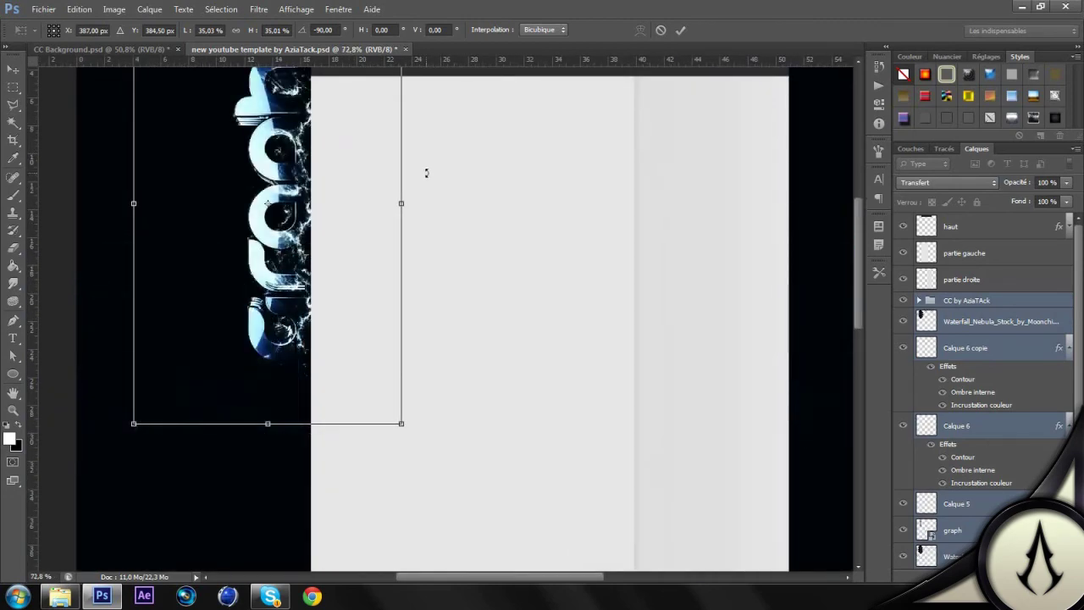
double_click(424, 172)
scroll(482, 175, down, 1)
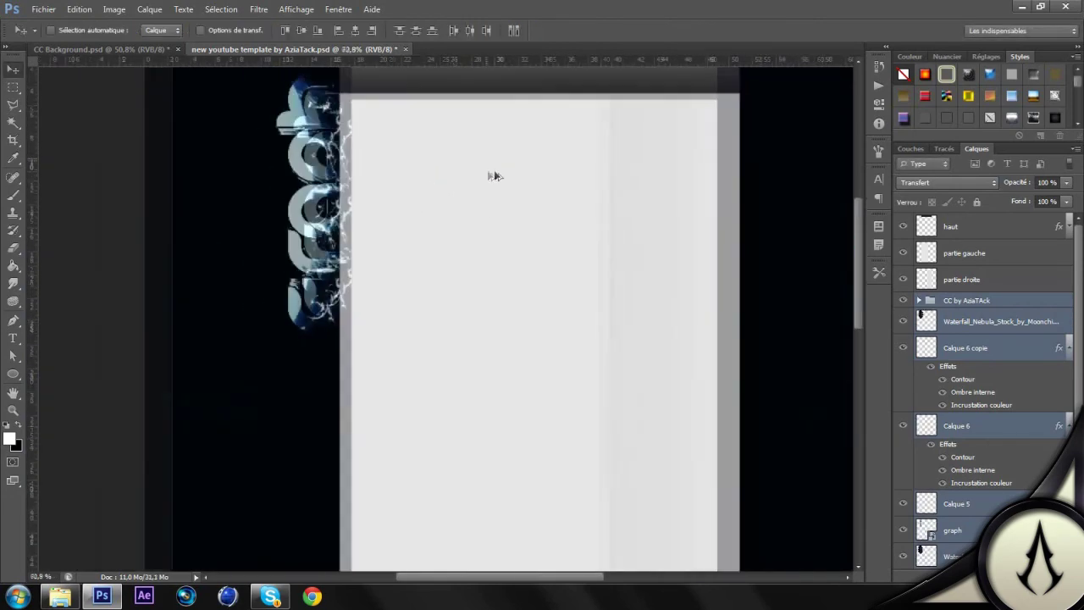
scroll(491, 175, up, 1)
drag(500, 171, 402, 251)
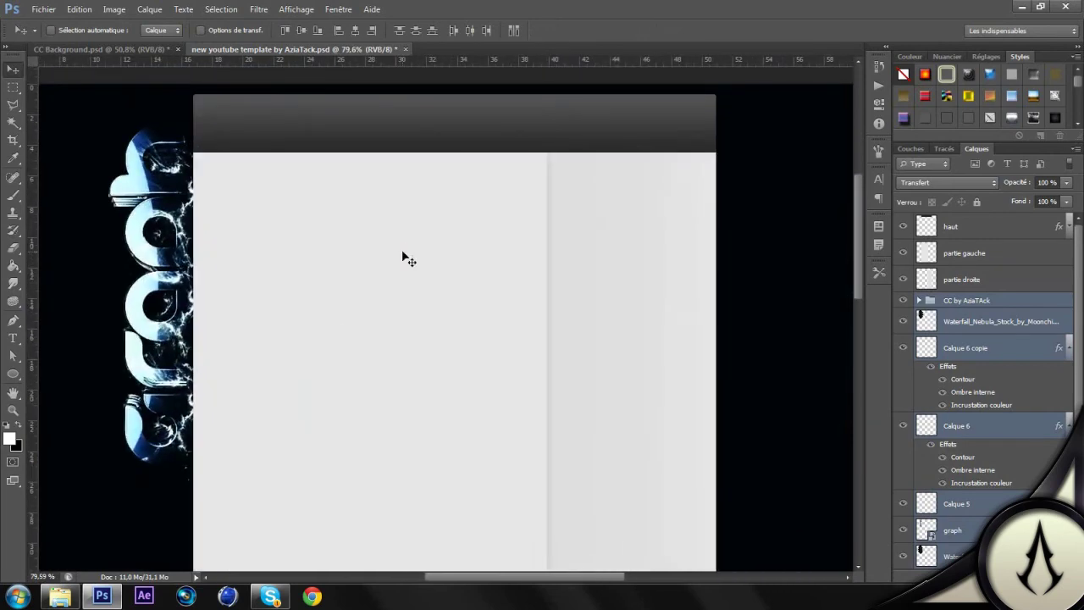
Place the Blue flare from the Flares folder in the template and move its layer directly above Calque 5.
click(60, 596)
click(353, 364)
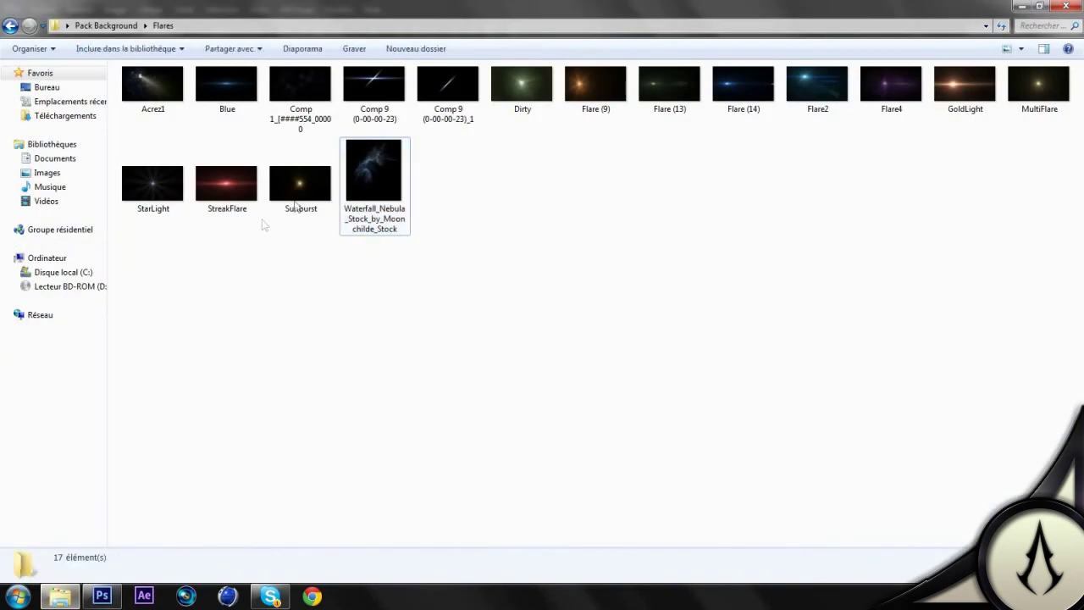
drag(227, 94, 254, 239)
scroll(405, 246, down, 2)
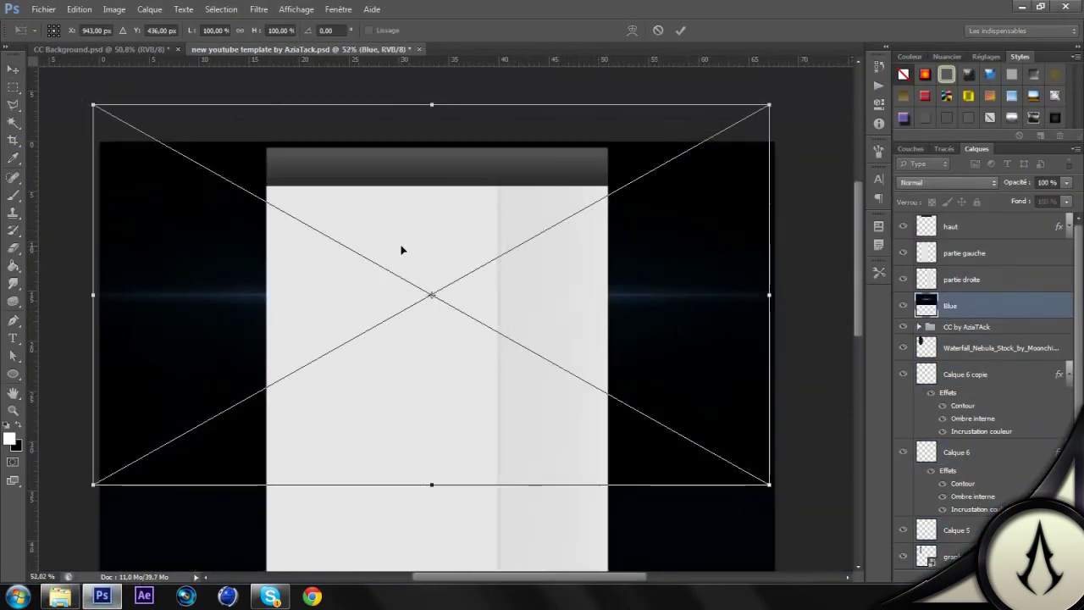
key(Return)
drag(1011, 309, 988, 515)
scroll(407, 363, down, 1)
drag(431, 338, 443, 372)
Rotate the Blue flare to vertical, shrink it and position it over the vertical graph text.
key(ctrl+t)
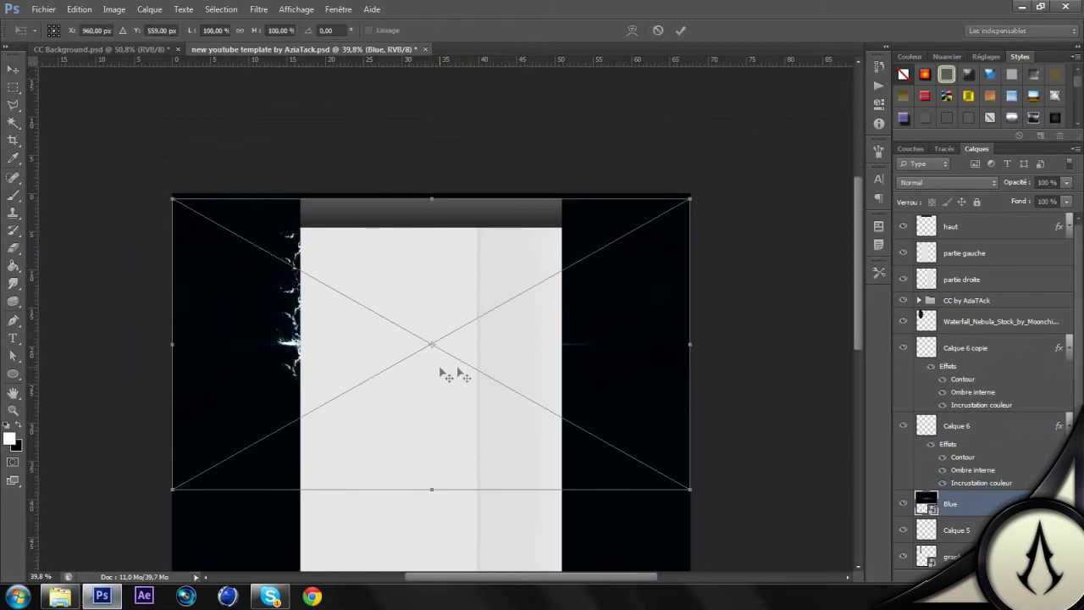
drag(717, 249, 464, 525)
drag(584, 87, 292, 225)
mouse_move(396, 298)
mouse_down()
mouse_move(401, 285)
mouse_move(403, 297)
mouse_up()
drag(334, 307, 336, 288)
drag(394, 271, 398, 281)
key(Return)
Move the Blue layer directly above fond and shift the flare toward the text's inner edge.
scroll(963, 429, down, 3)
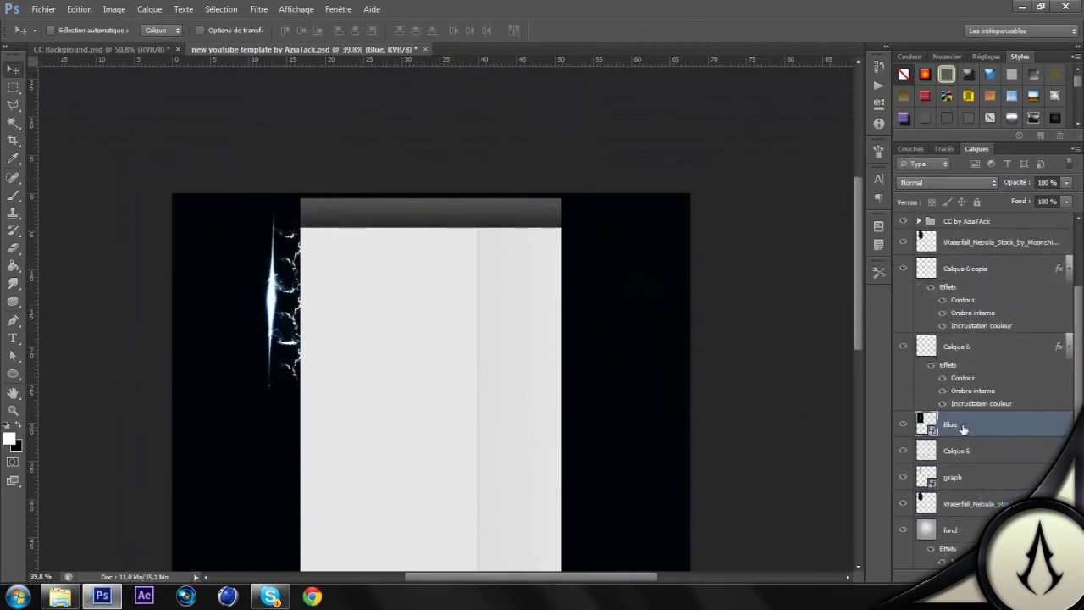
drag(975, 433, 980, 515)
scroll(327, 318, up, 3)
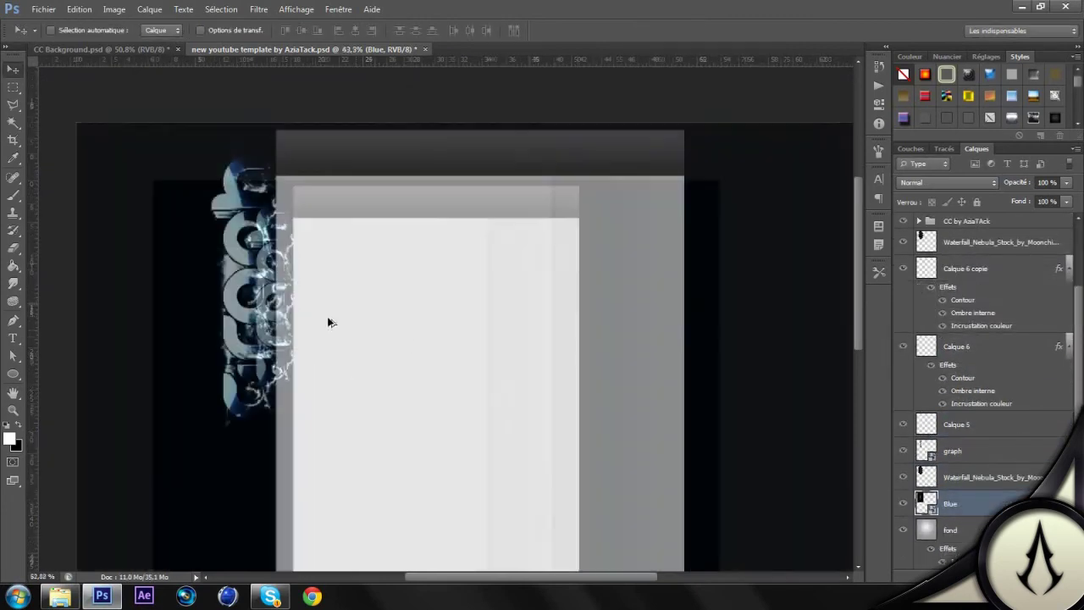
drag(273, 315, 306, 289)
scroll(343, 252, up, 2)
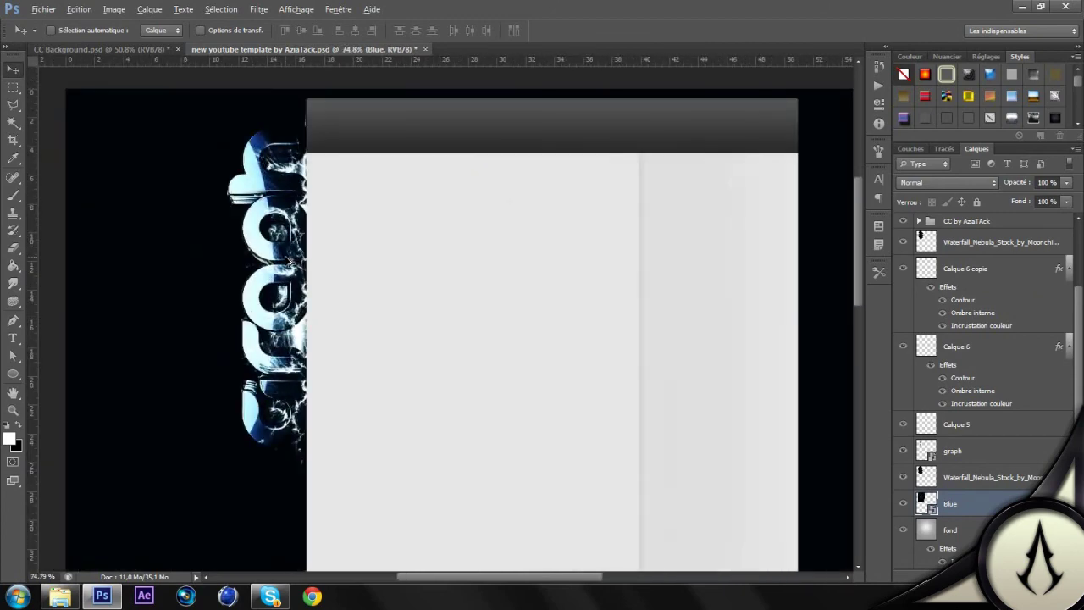
scroll(286, 261, up, 1)
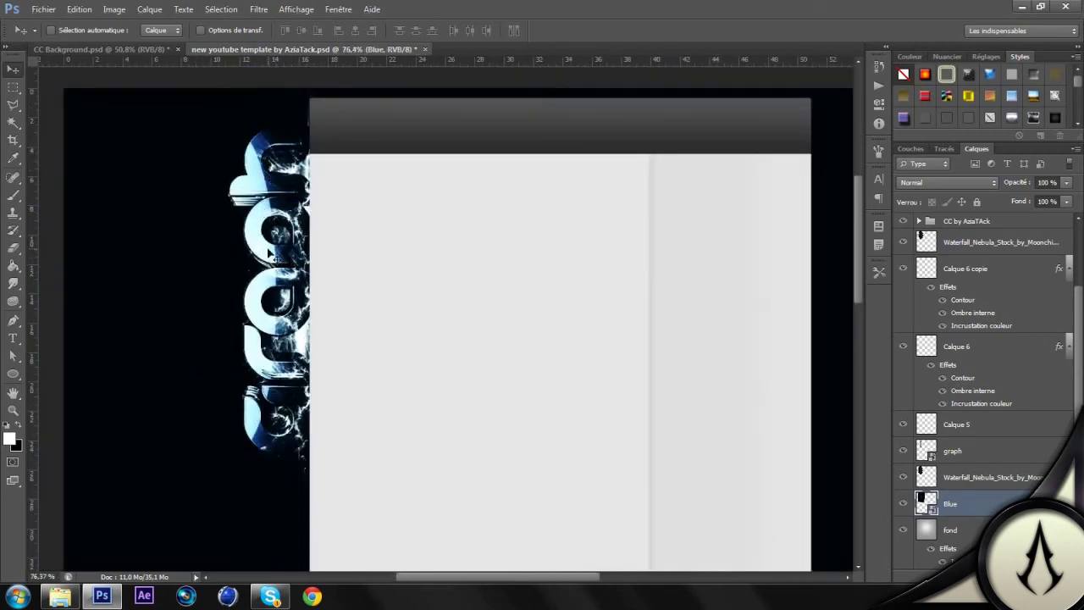
Compare the artwork with and without Calque 5, then reduce that layer's opacity to 4%.
scroll(960, 280, up, 1)
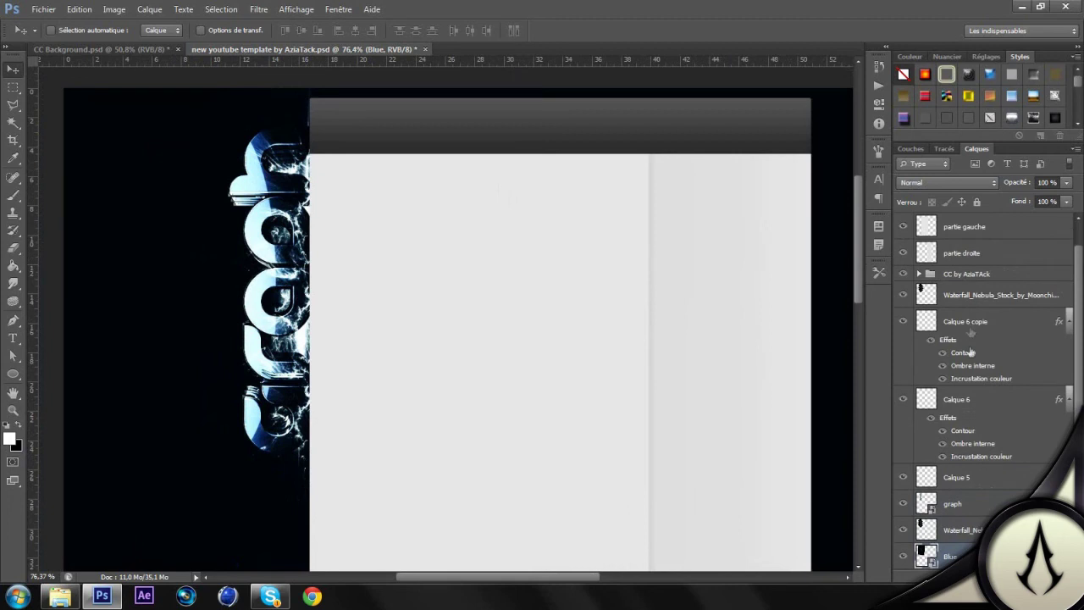
scroll(970, 339, down, 1)
click(962, 426)
click(902, 424)
click(902, 424)
click(902, 424)
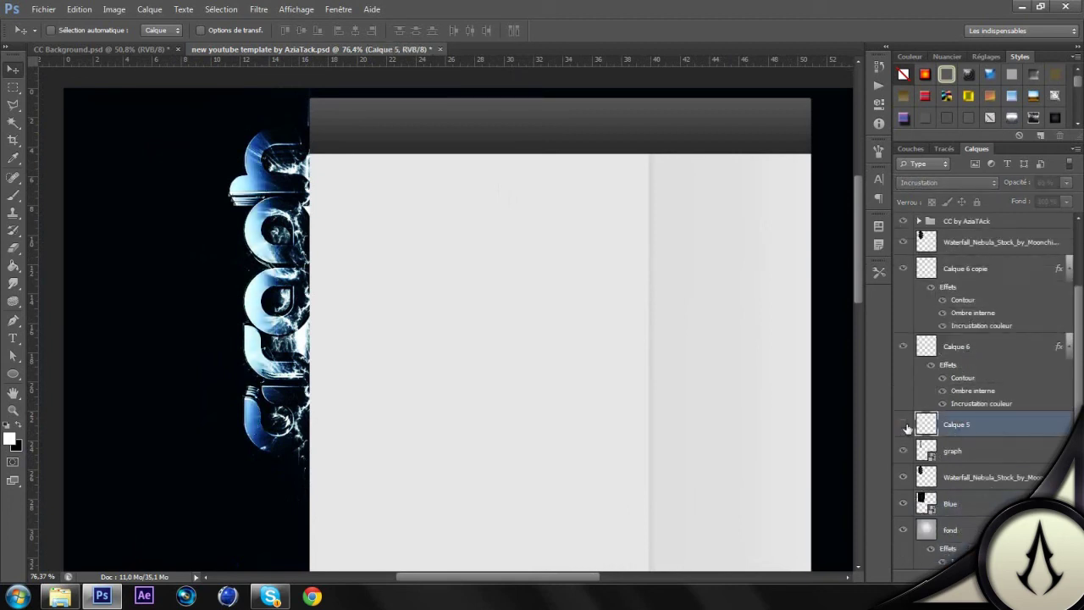
click(902, 424)
click(1066, 183)
drag(1021, 202, 1010, 198)
scroll(595, 280, down, 1)
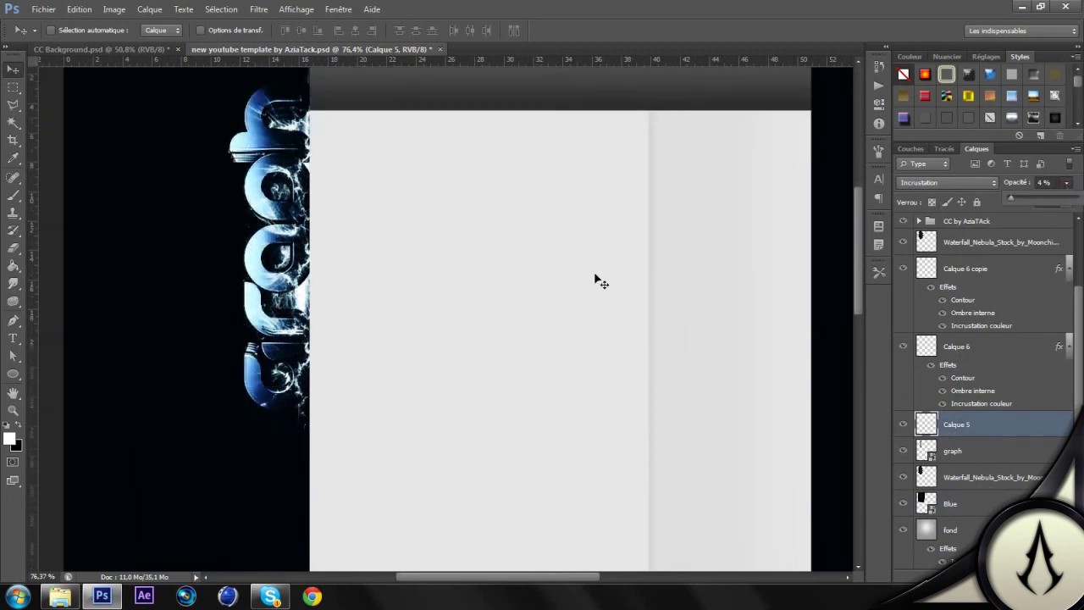
scroll(595, 280, up, 3)
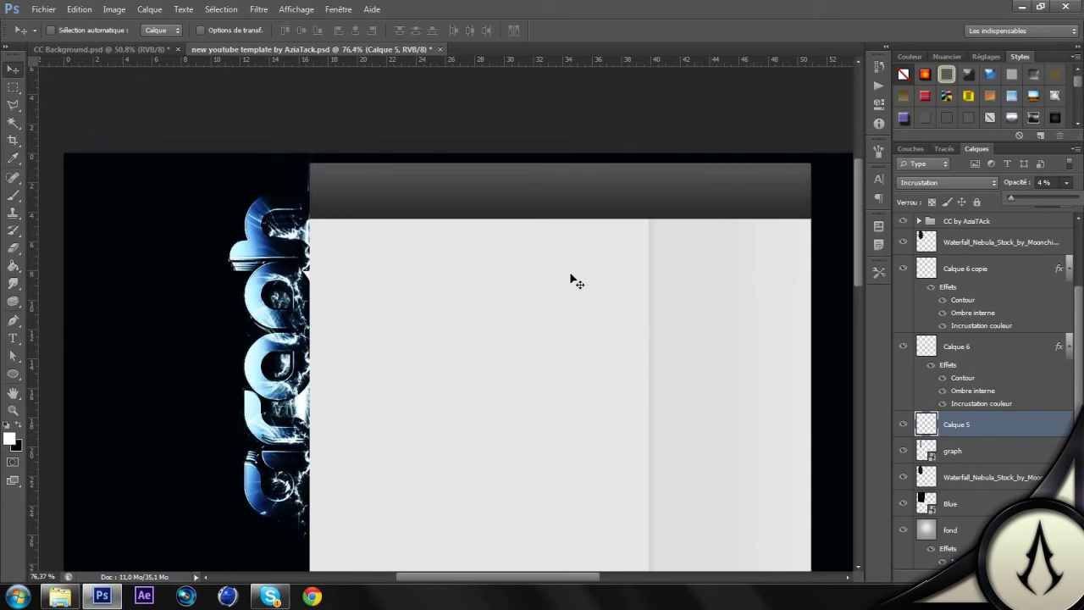
click(972, 222)
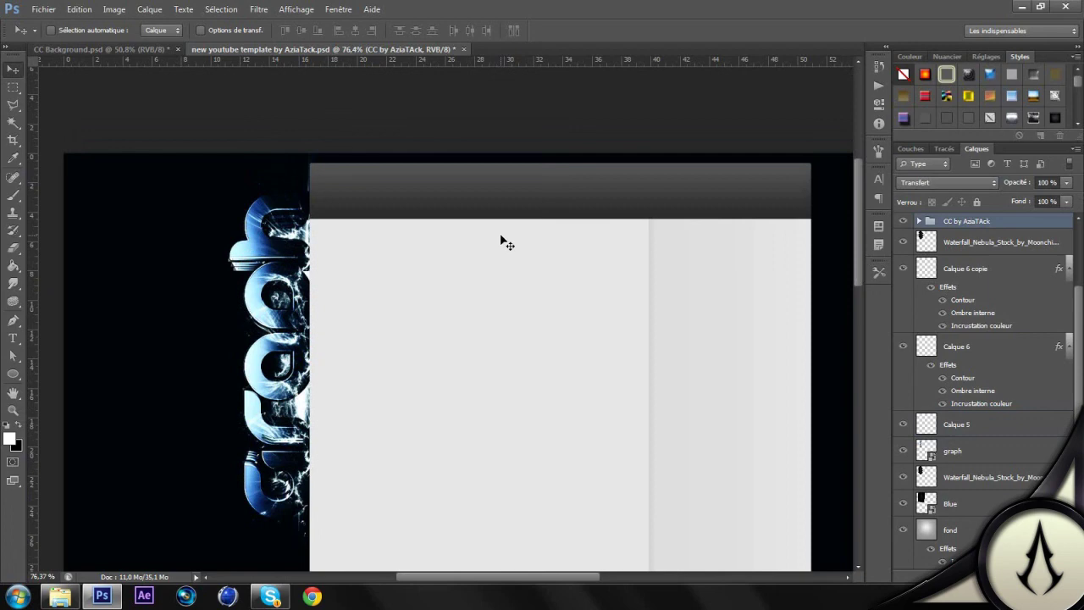
scroll(505, 243, down, 3)
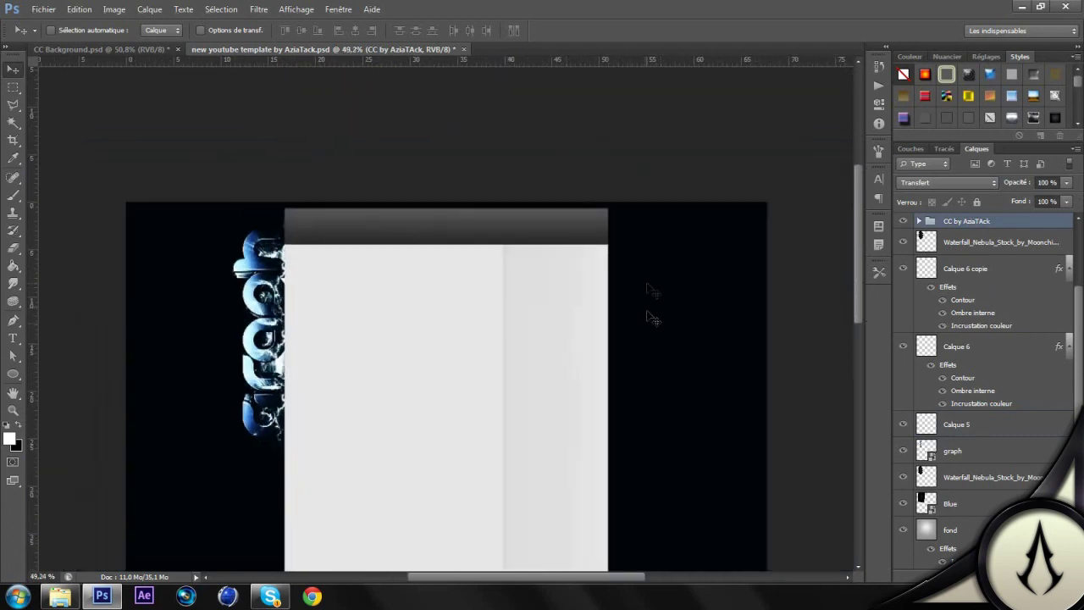
scroll(292, 314, up, 3)
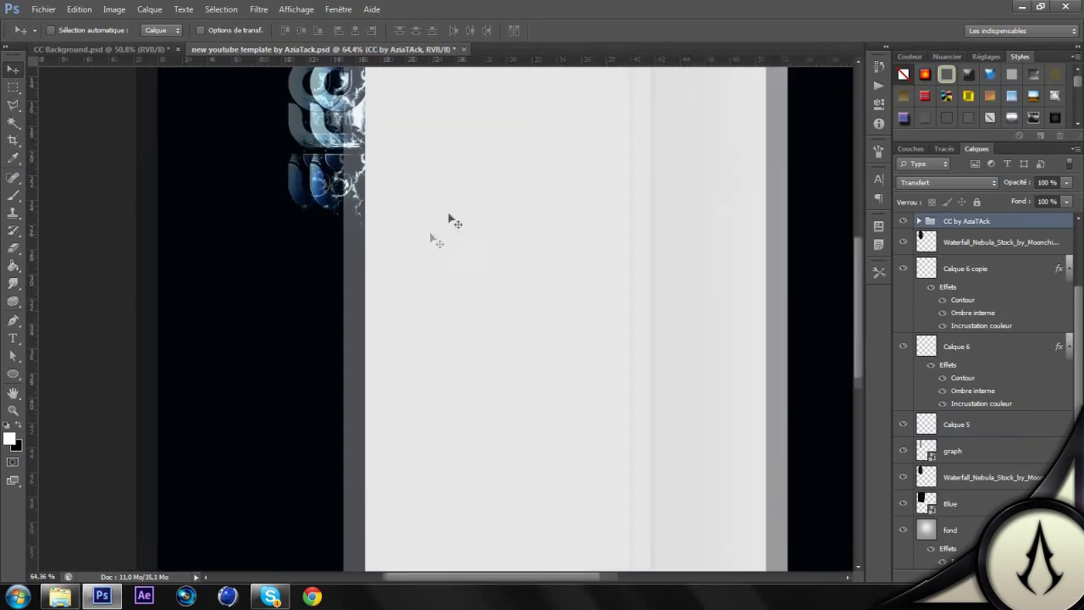
drag(404, 282, 345, 387)
scroll(366, 313, down, 3)
scroll(366, 314, up, 3)
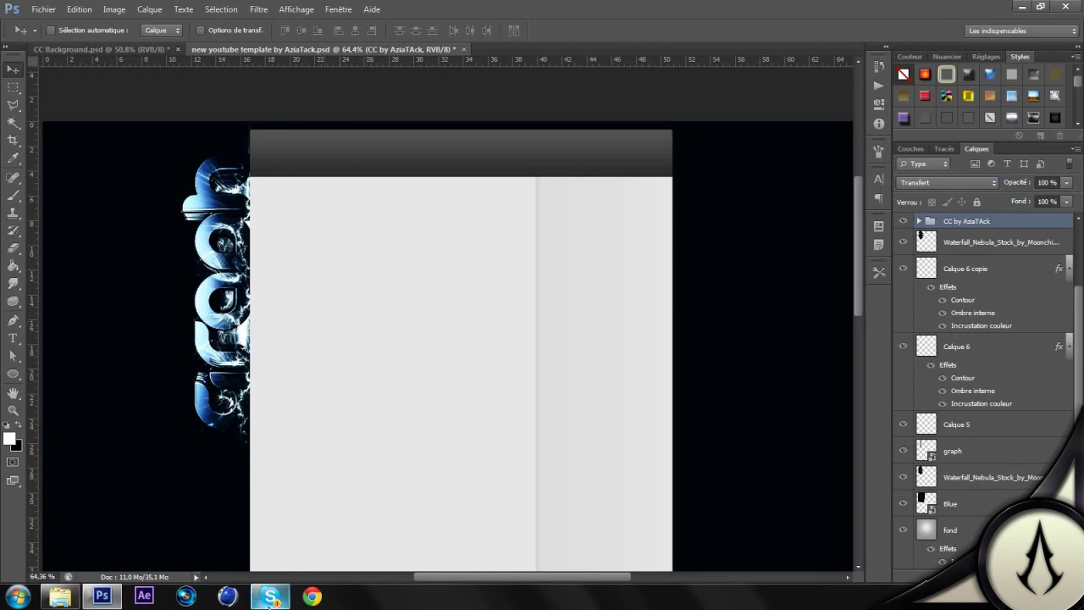
Switch to the Skype window.
mouse_move(269, 601)
click(269, 598)
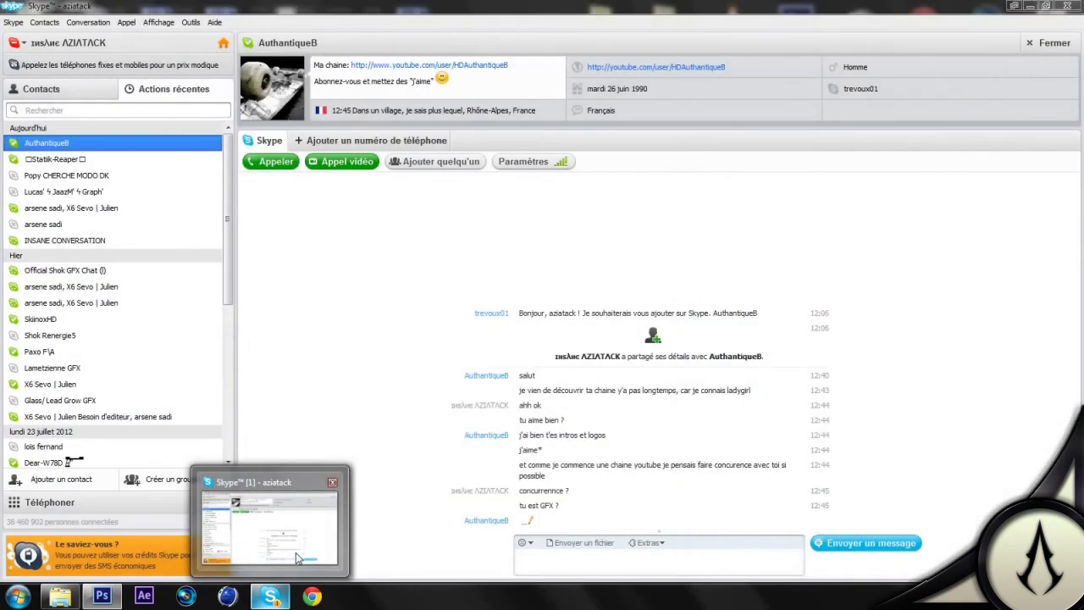